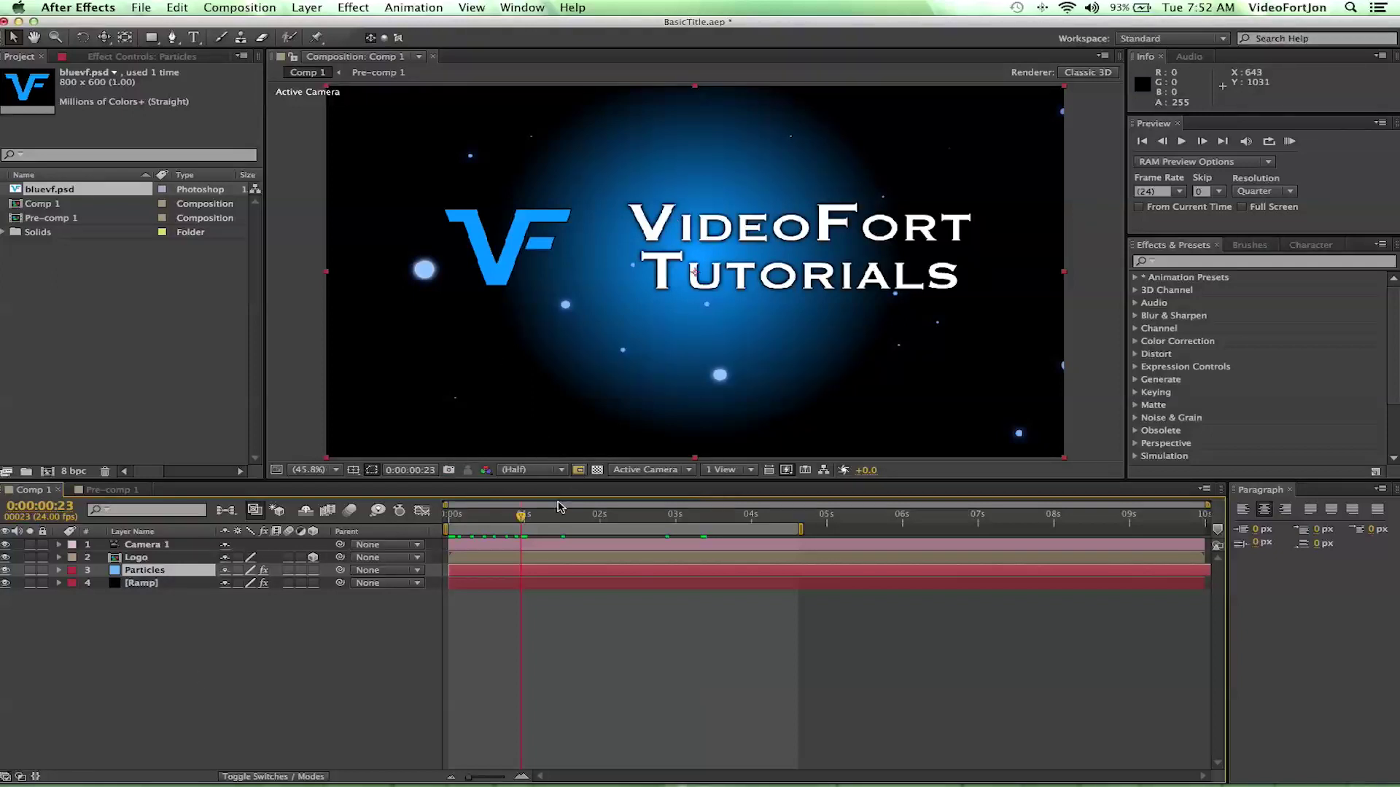
Step: Add a new null object layer and turn on its 3D switch
drag(522, 518, 494, 515)
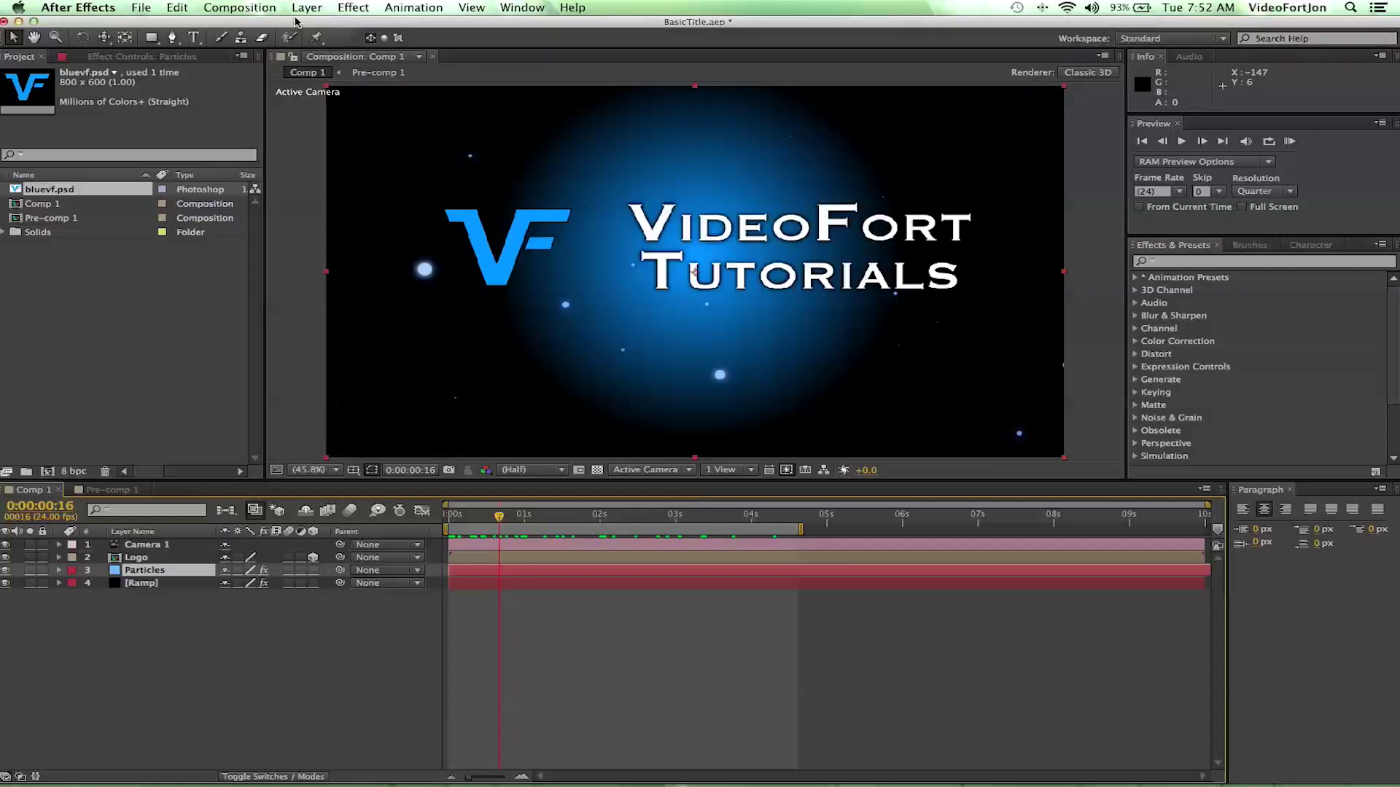
click(301, 8)
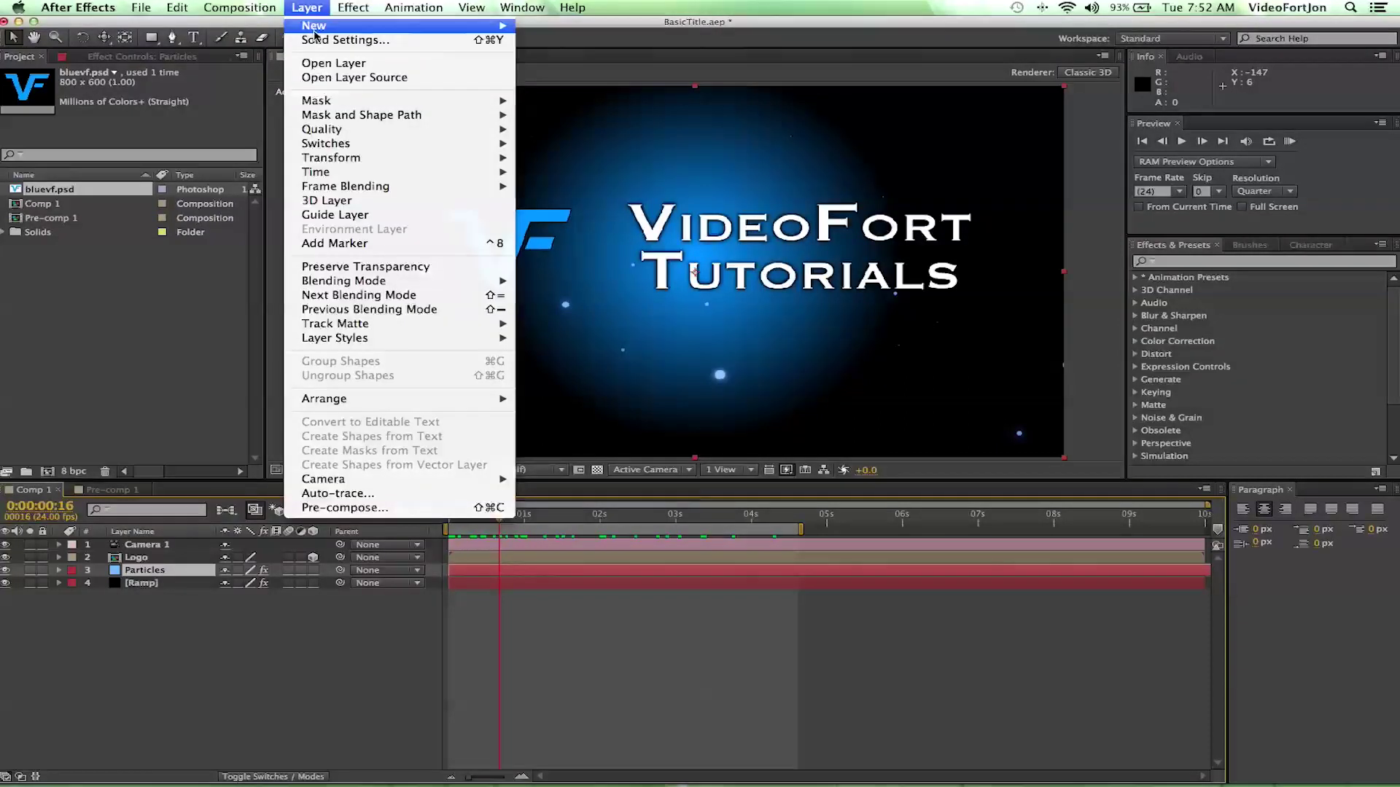
mouse_move(319, 32)
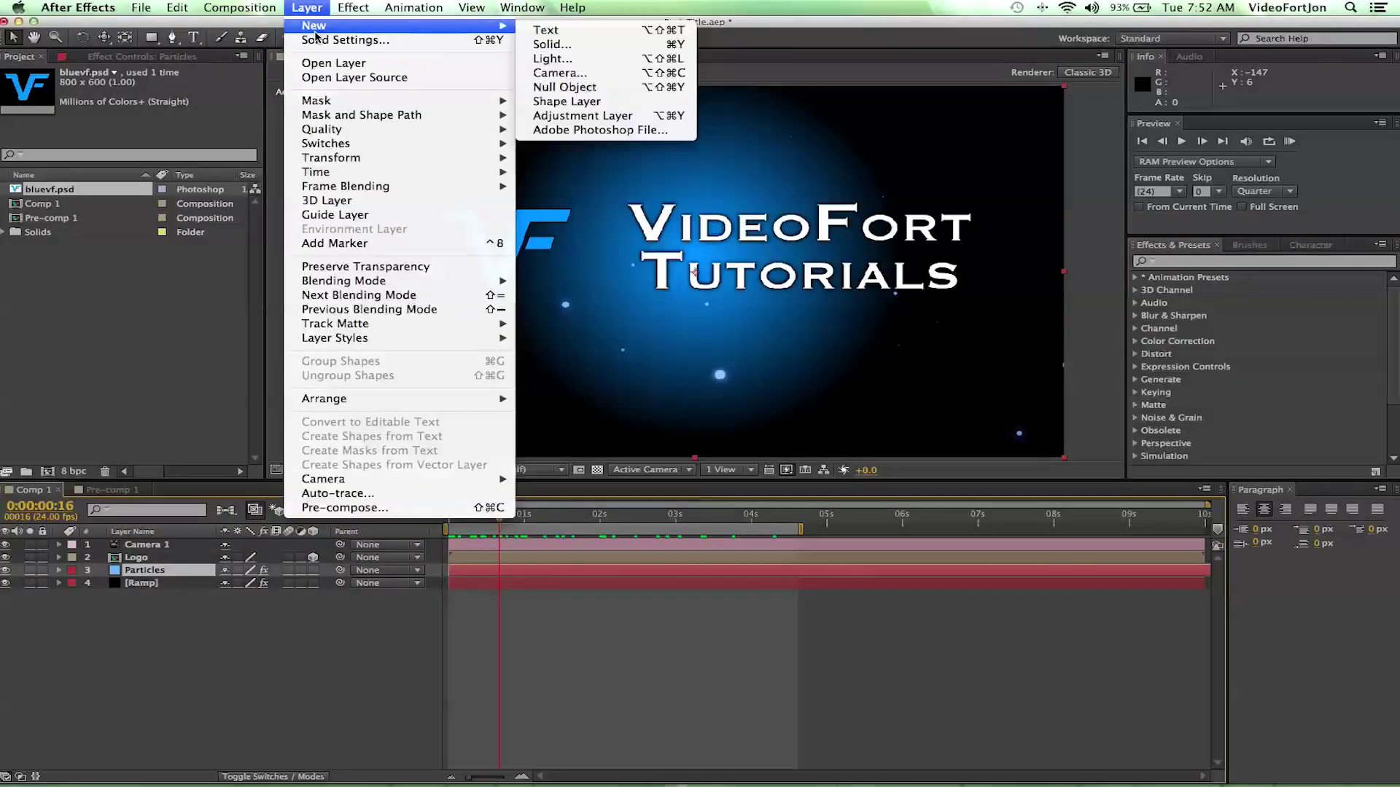
click(599, 88)
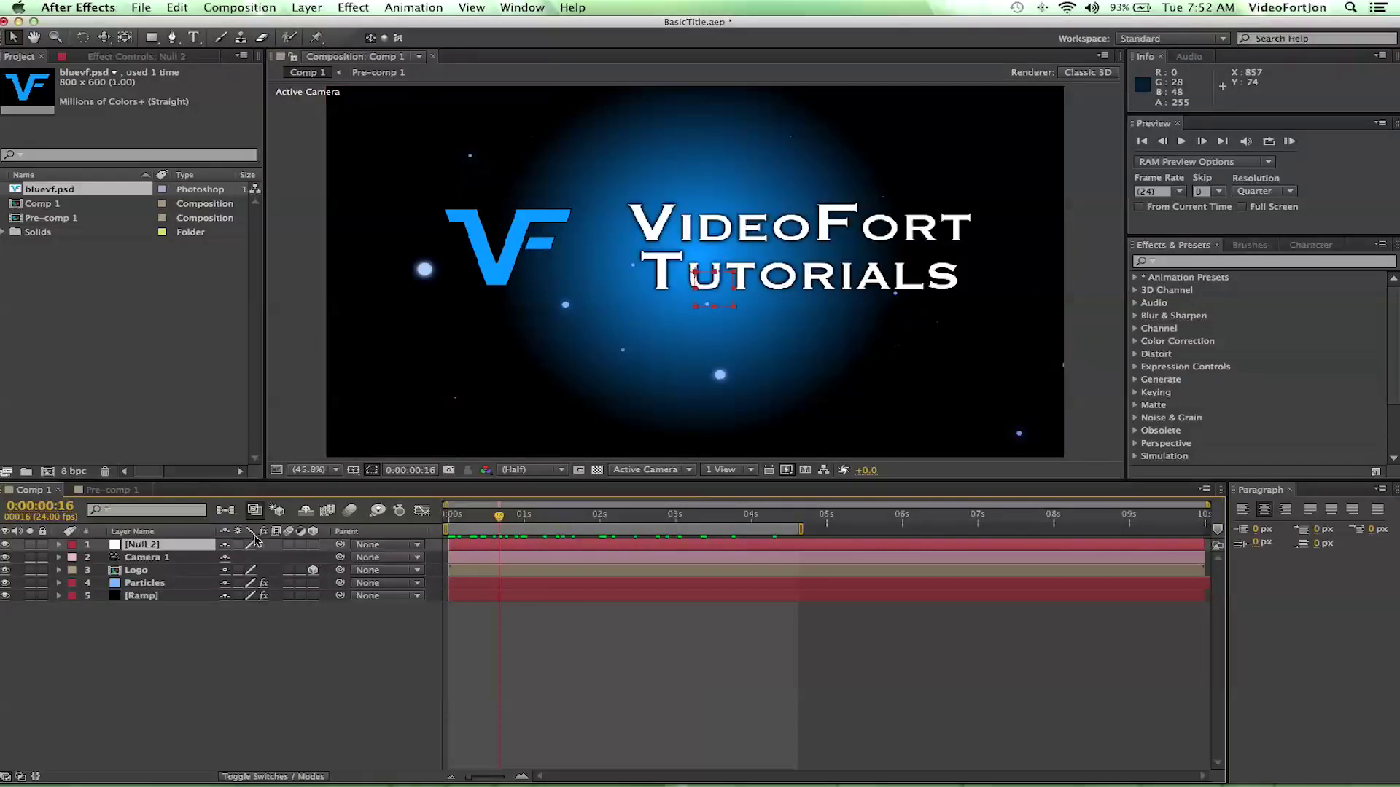
click(314, 545)
Step: Parent Camera 1 to Null 2, then select Null 2 to drive the camera rig
click(142, 558)
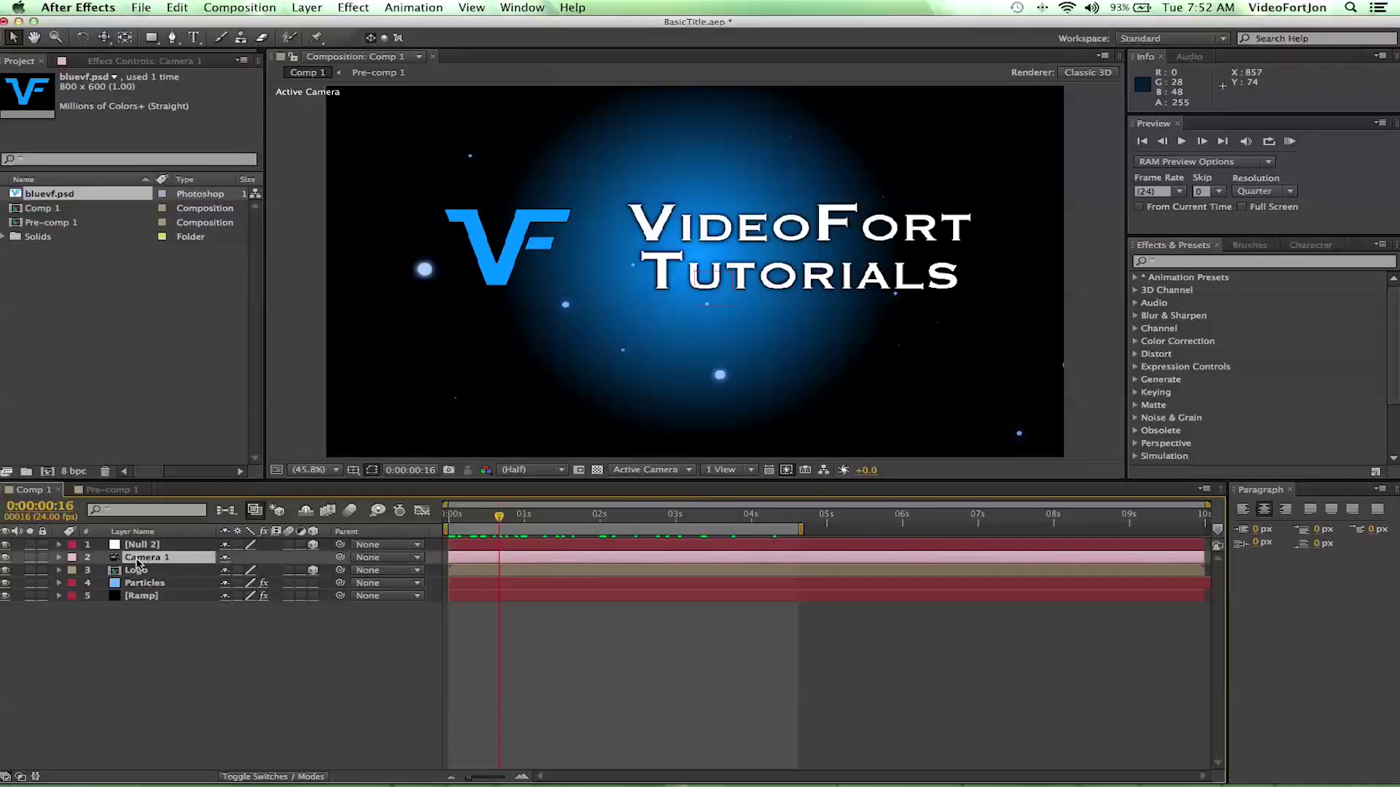
click(401, 557)
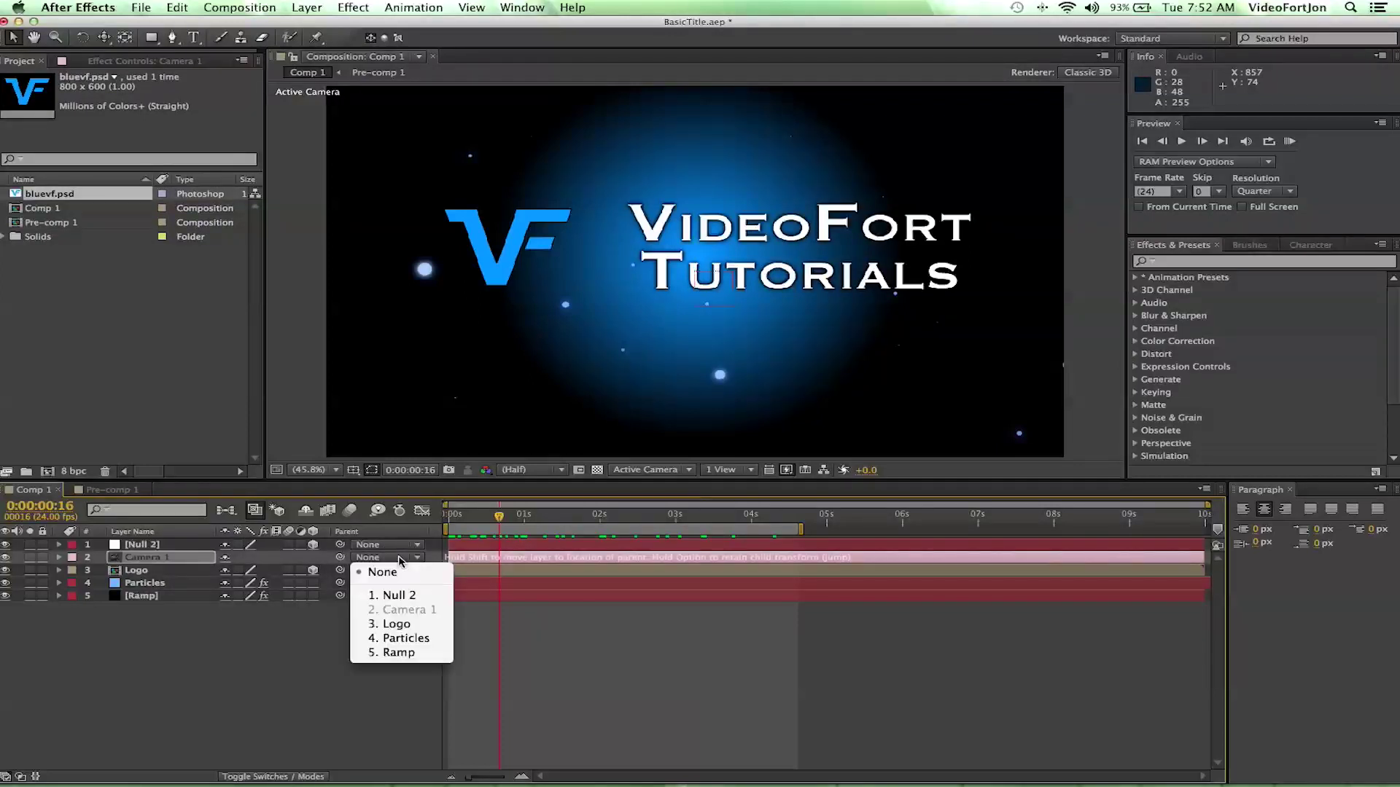
click(399, 597)
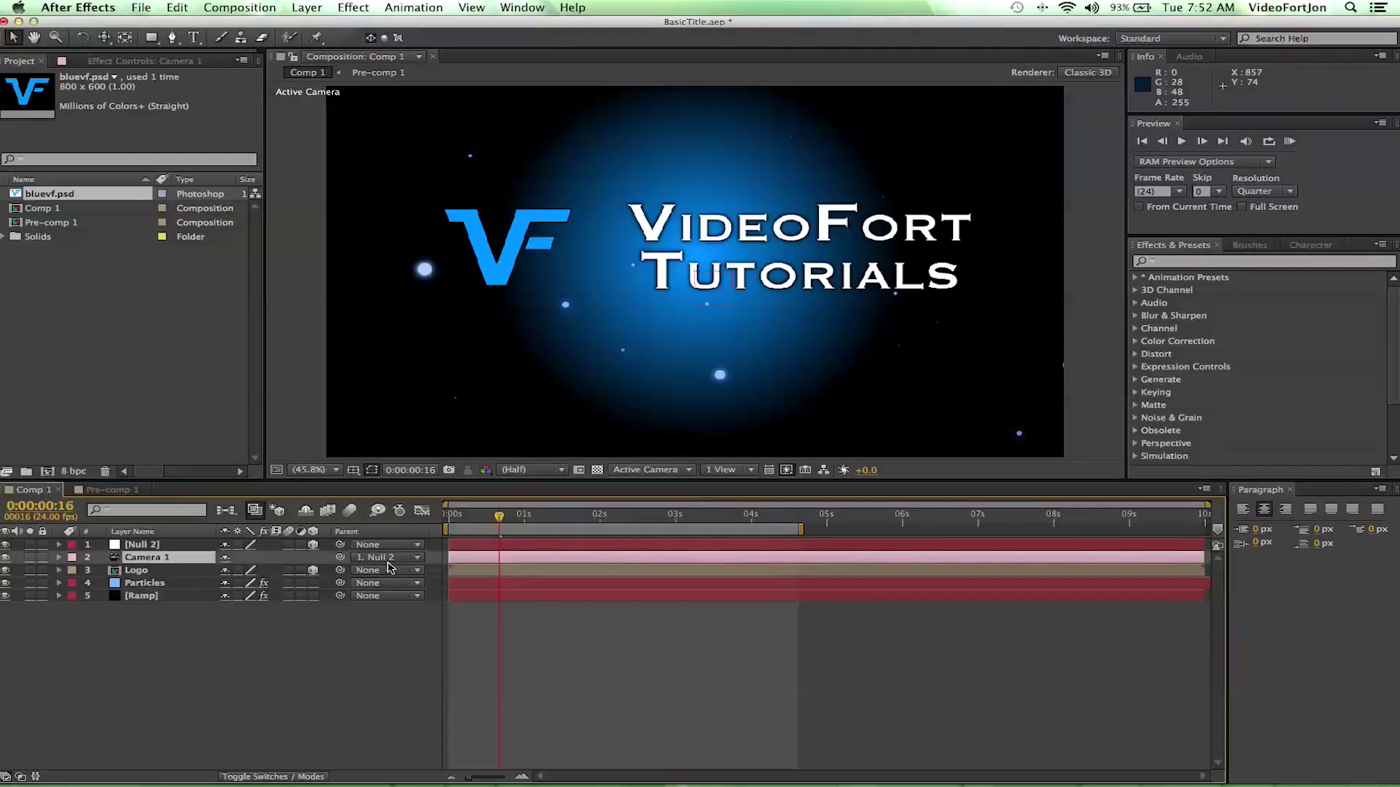
click(142, 544)
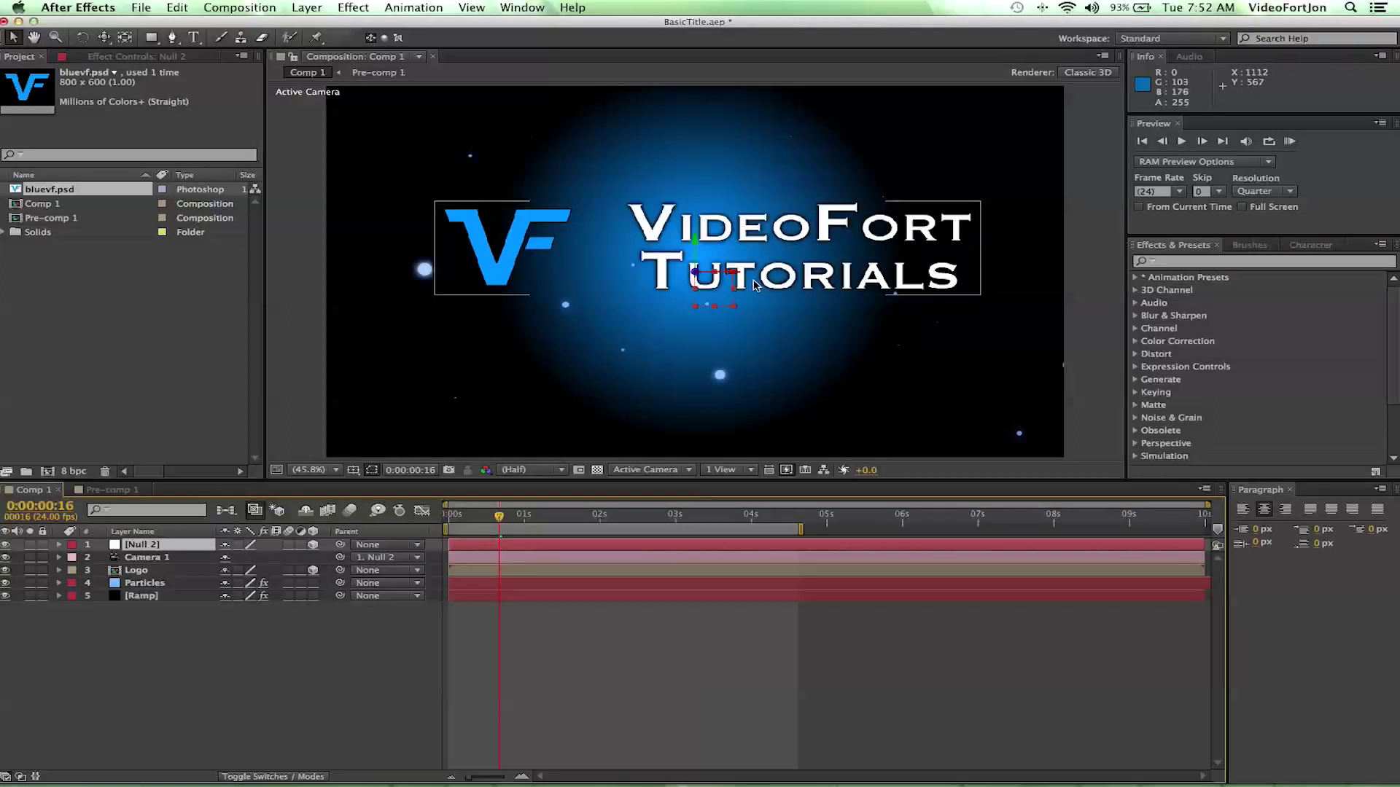
click(144, 557)
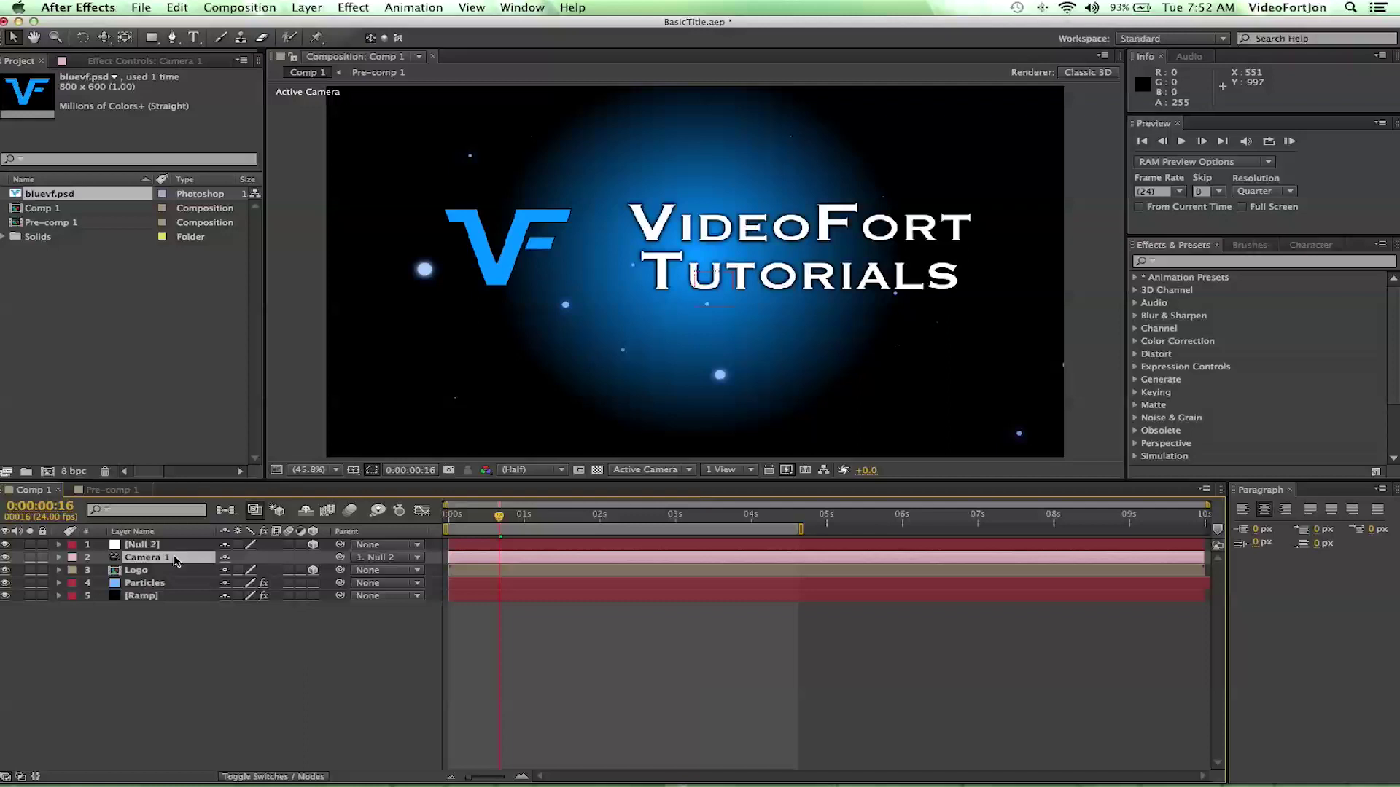
click(160, 547)
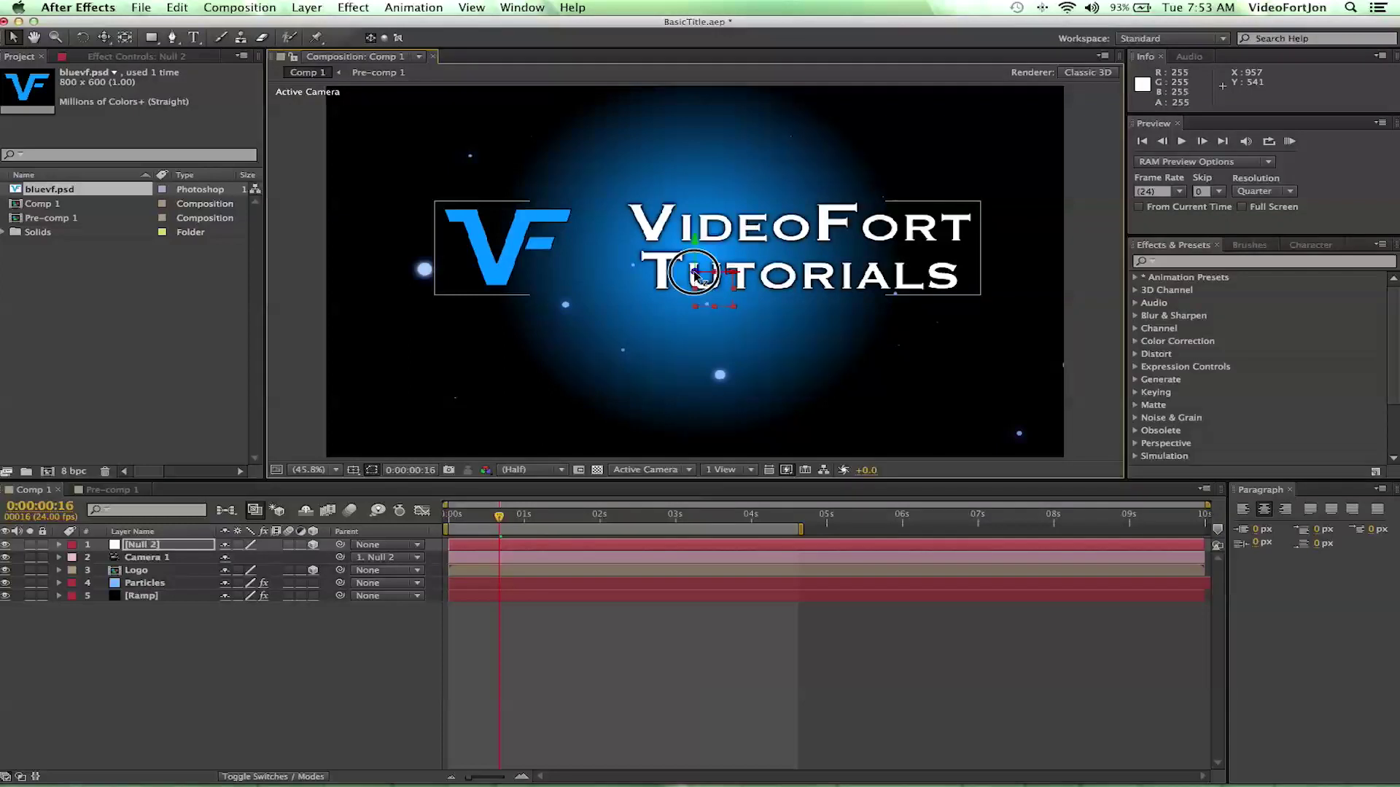
Step: Drag Null 2 along its depth, vertical and sideways axes to fly the camera past the logo
drag(701, 275, 650, 140)
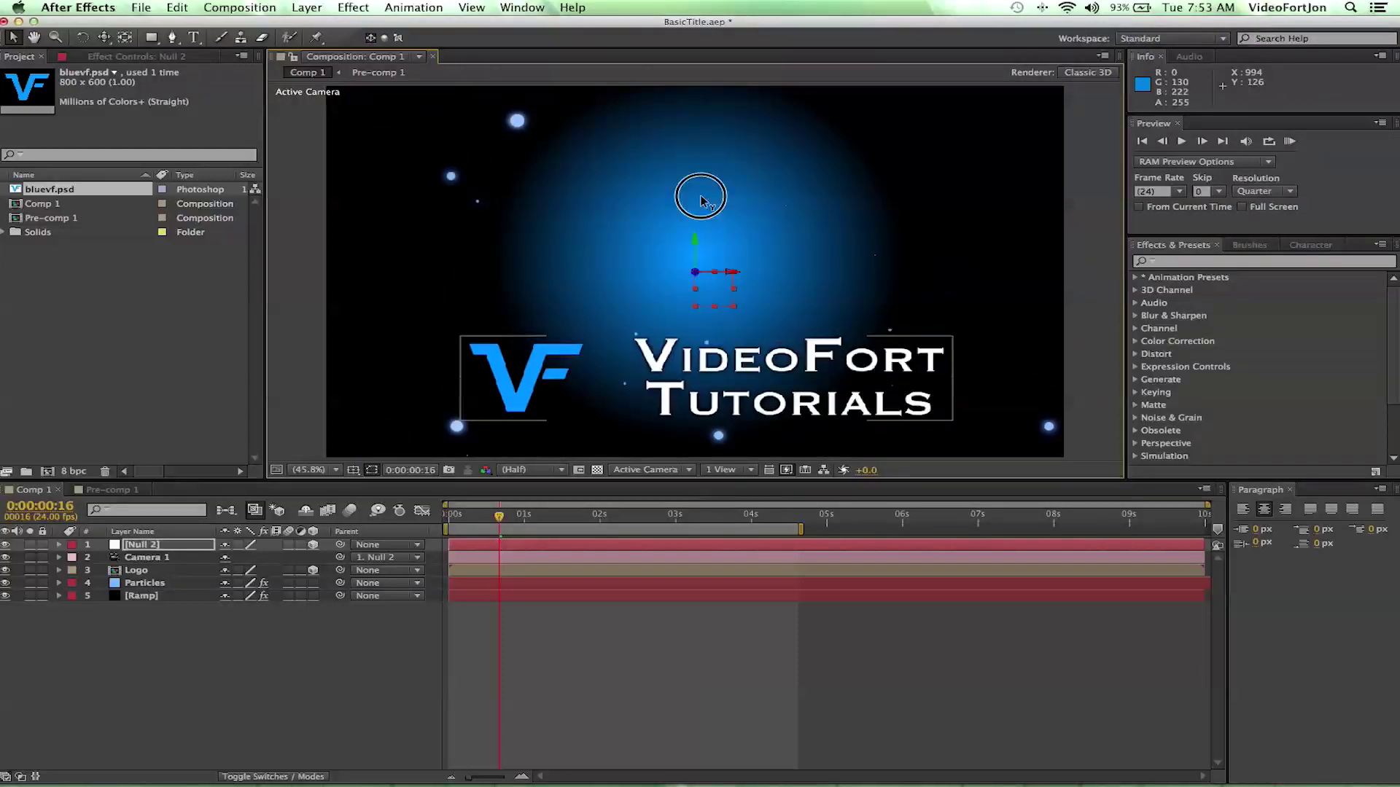
mouse_move(690, 260)
mouse_down()
mouse_move(691, 281)
mouse_move(698, 237)
mouse_up()
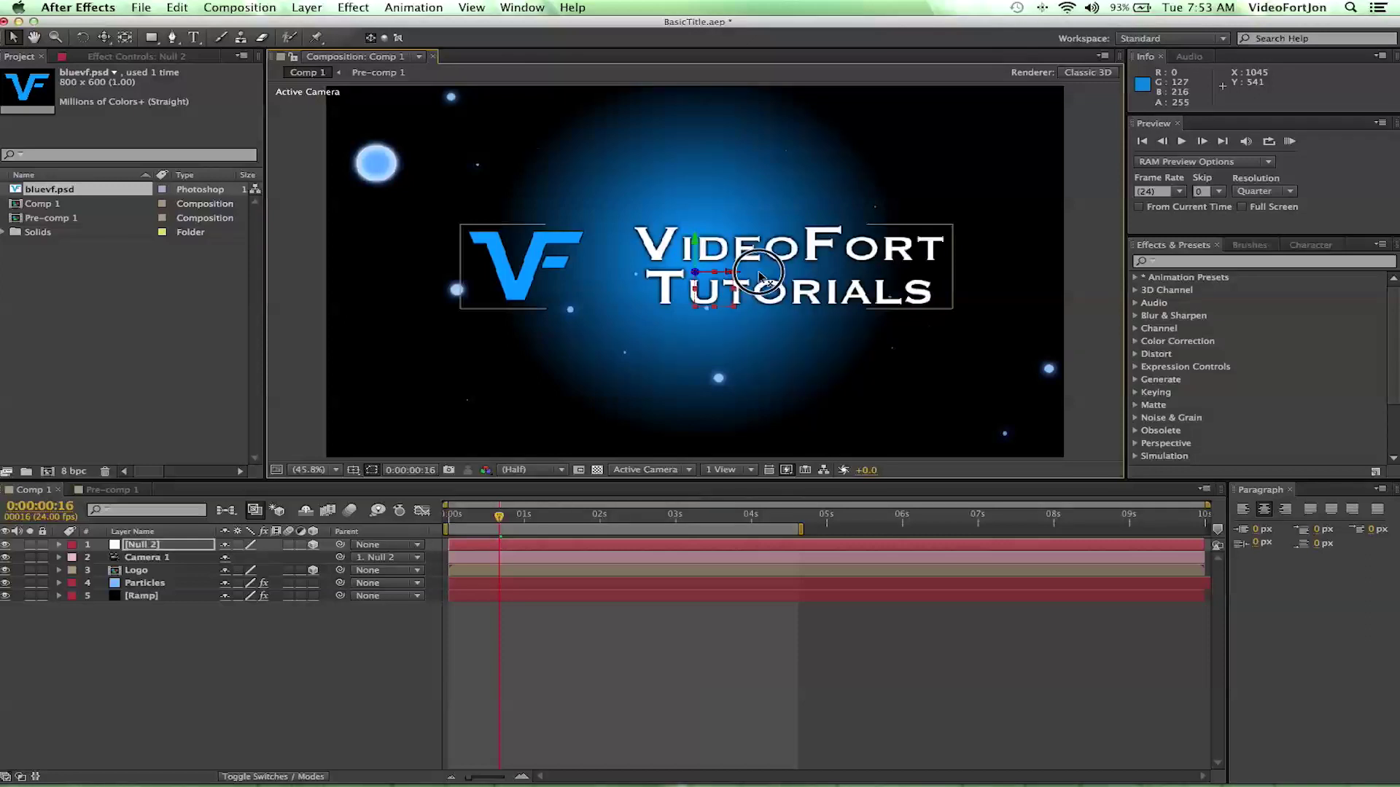
drag(773, 284, 1240, 331)
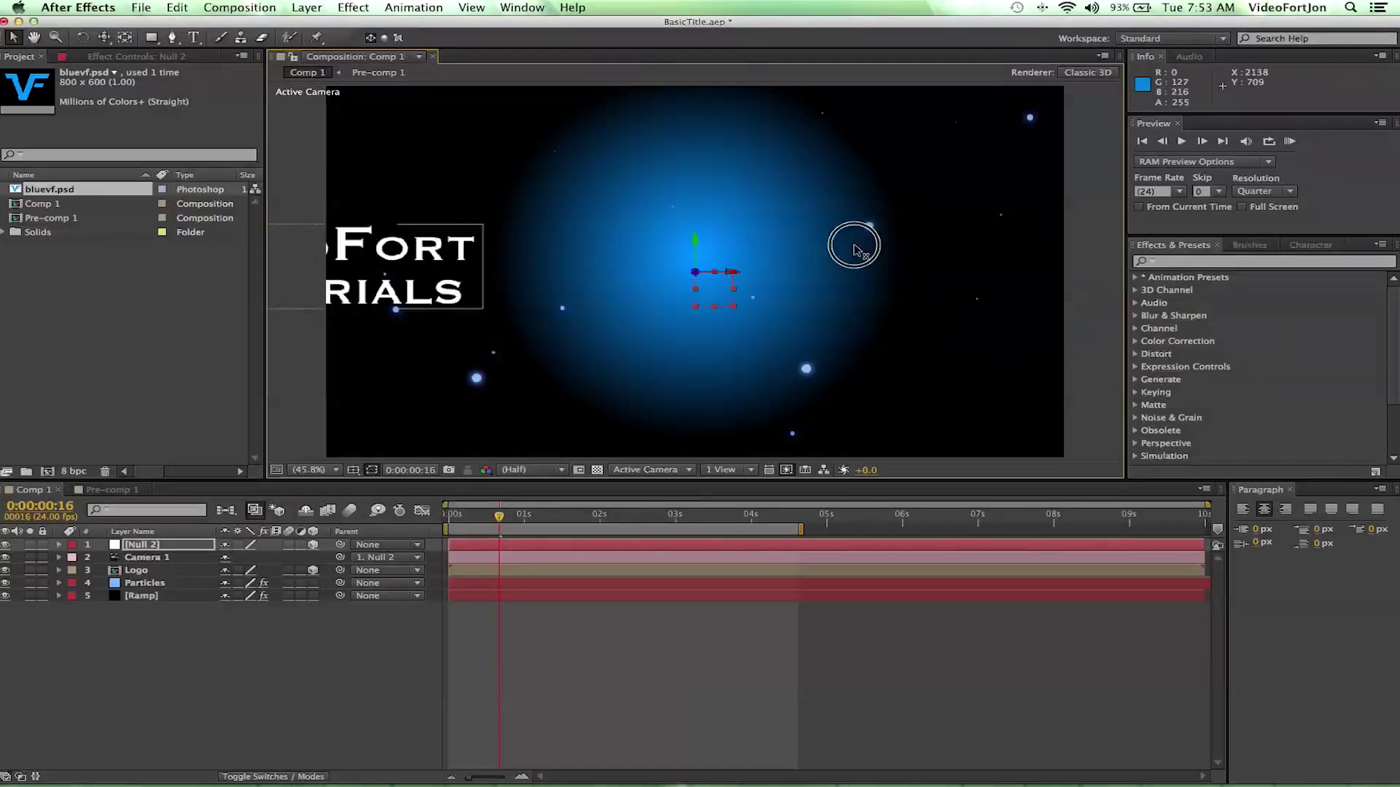
drag(856, 241, 751, 252)
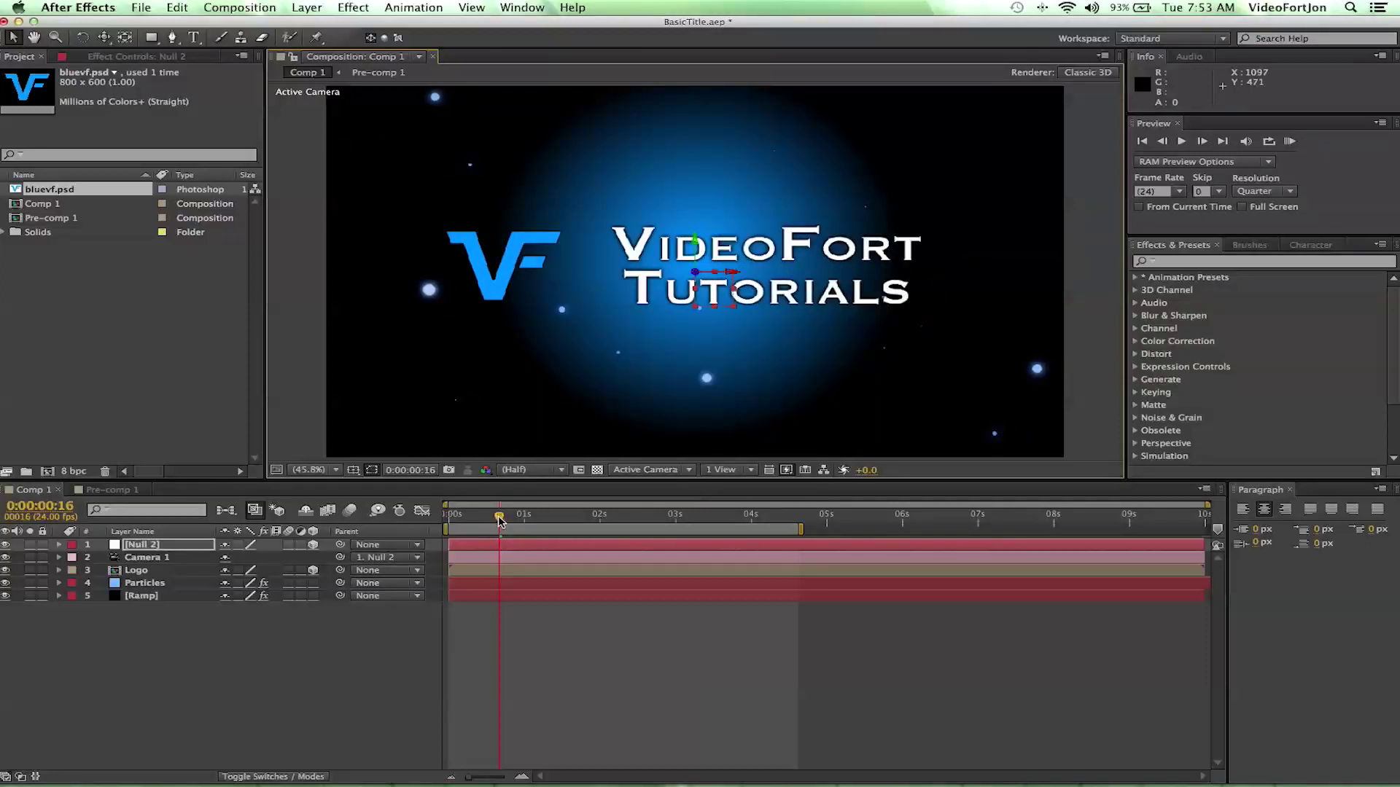
Step: Slide the Particles layer earlier so particles fill frame 0, and extend it to the 10s end
drag(475, 519, 438, 516)
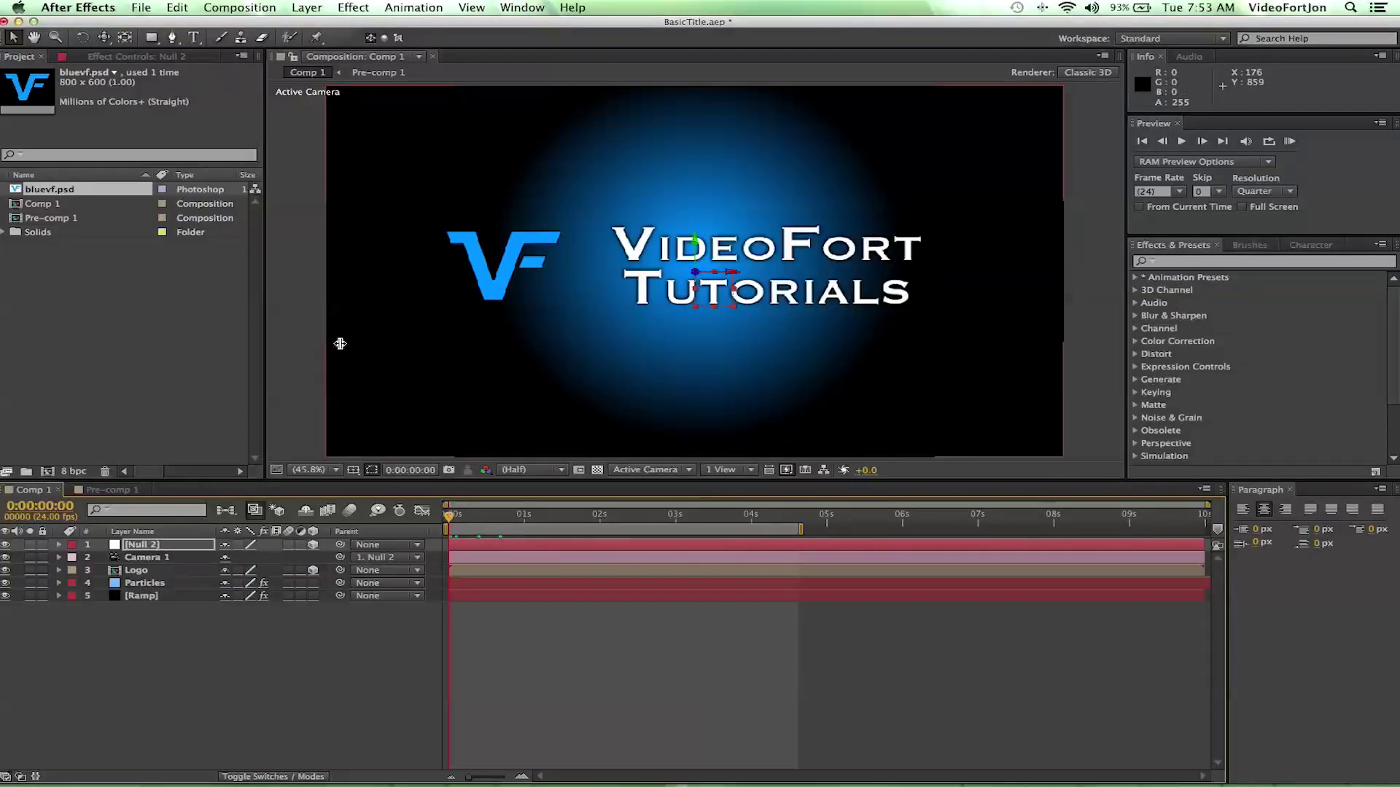
click(145, 586)
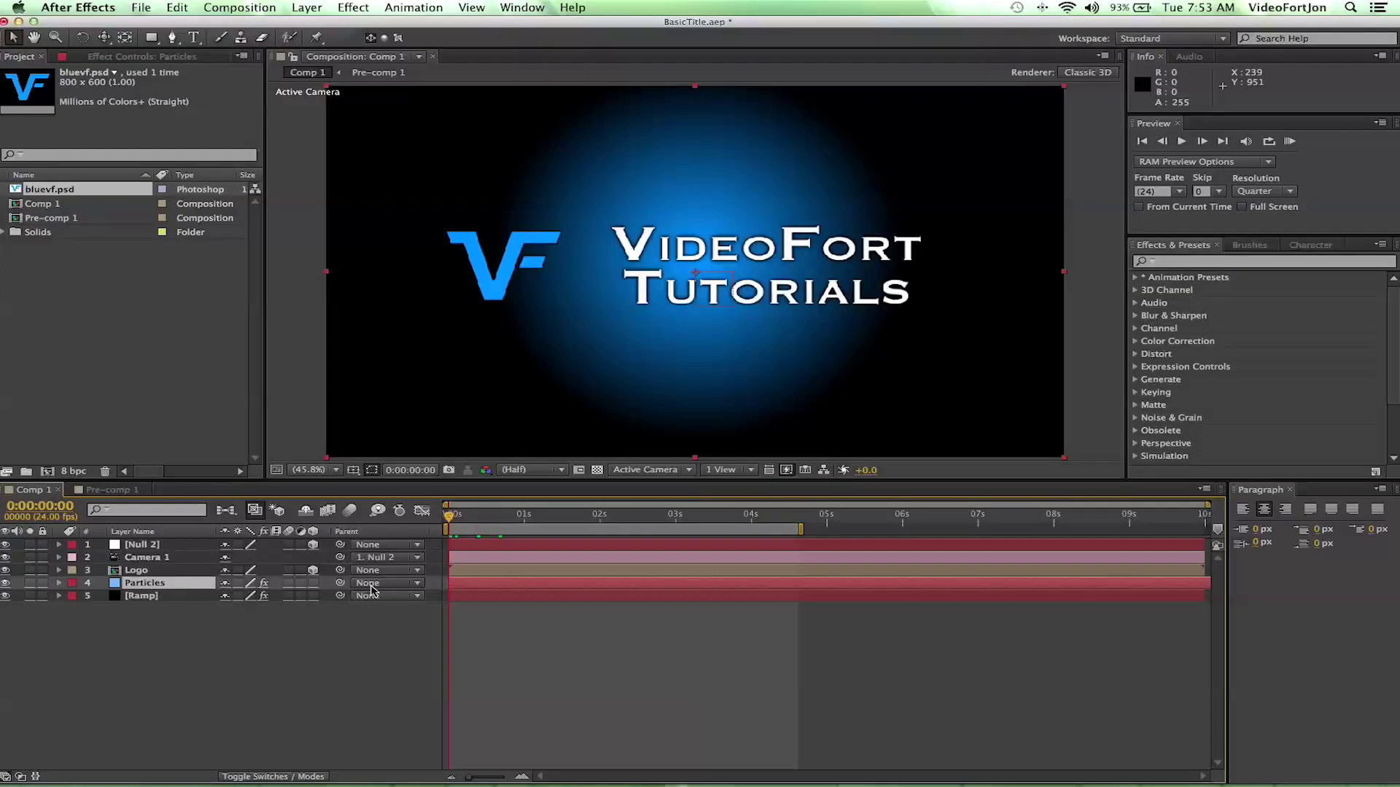
drag(585, 589, 459, 569)
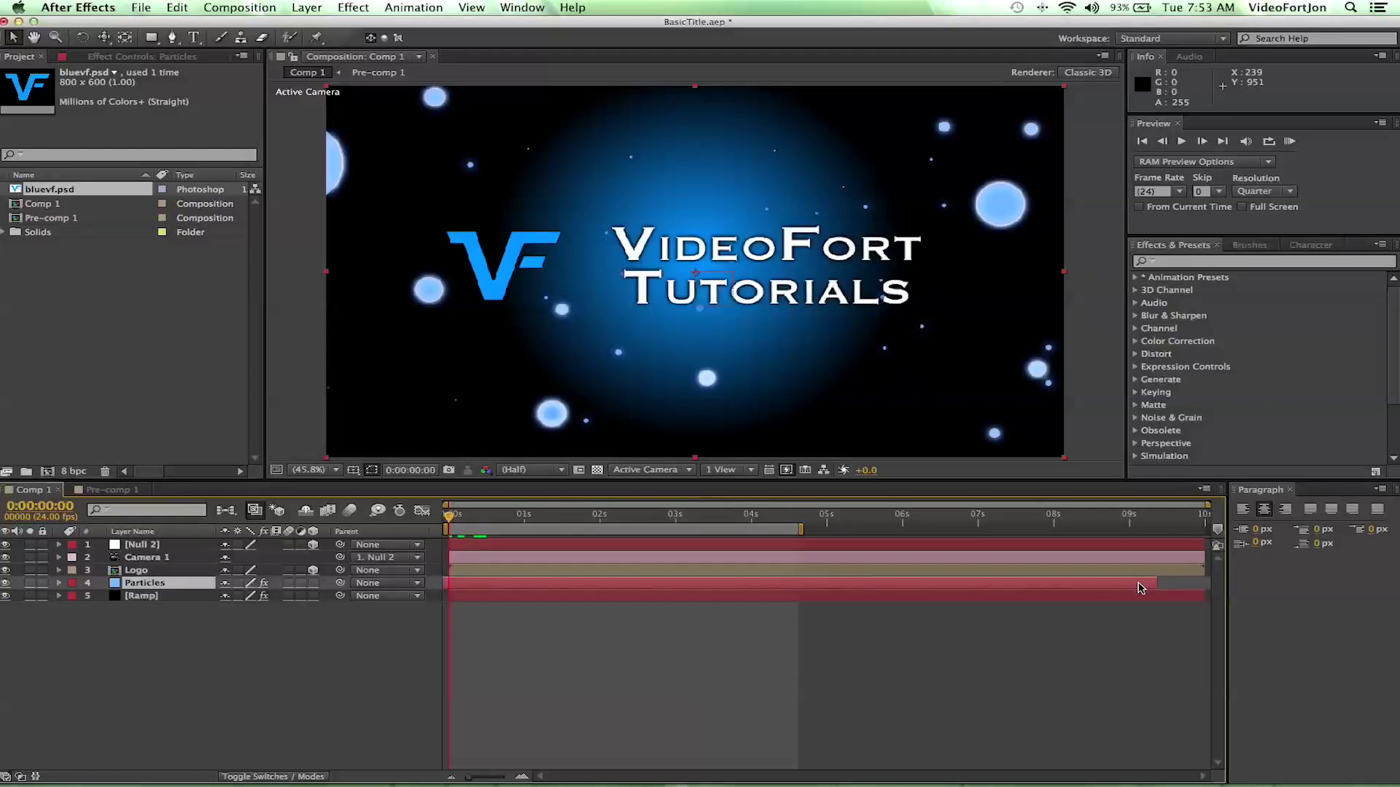
drag(1156, 583, 1205, 581)
drag(452, 519, 401, 519)
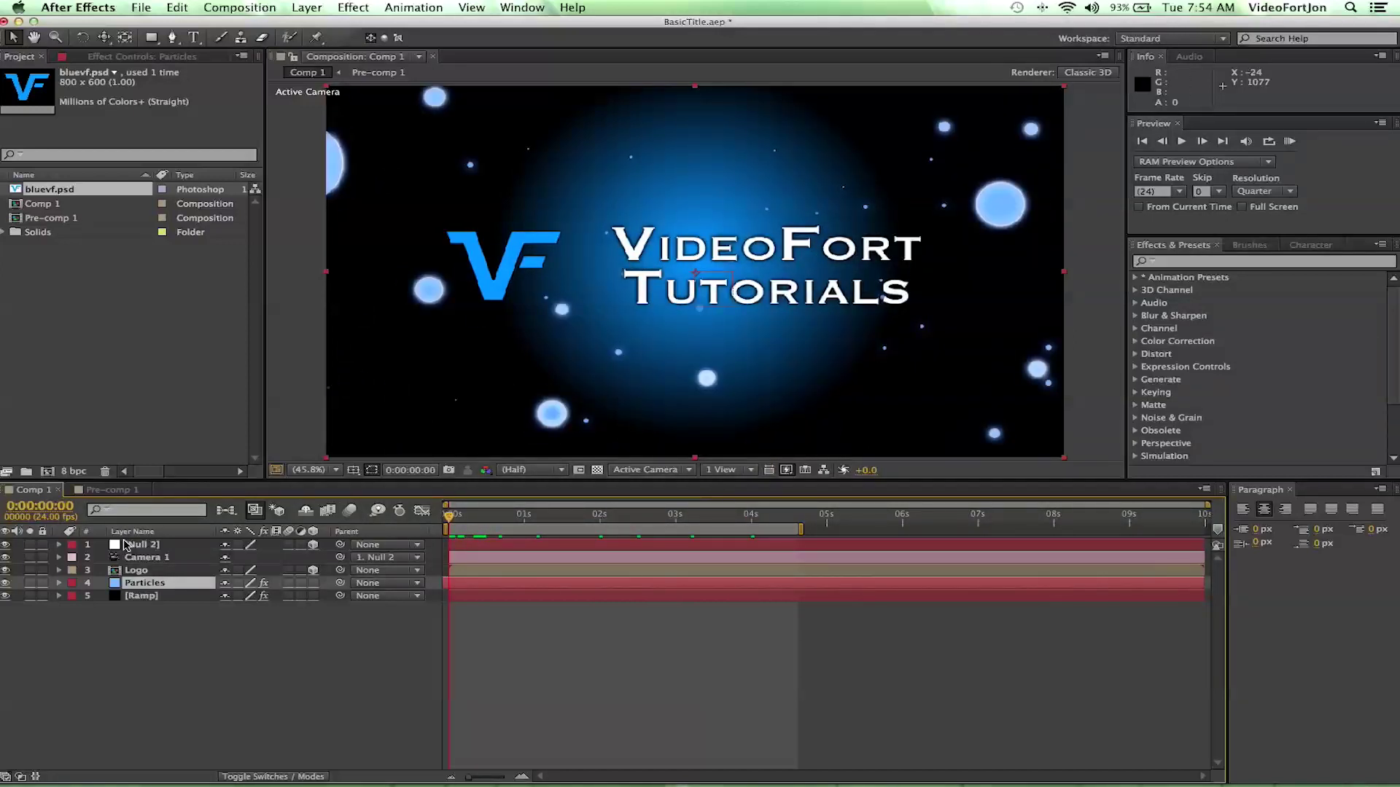
Step: Keyframe Null 2's Position at frame 11 and offset it far sideways at frame 0
click(134, 546)
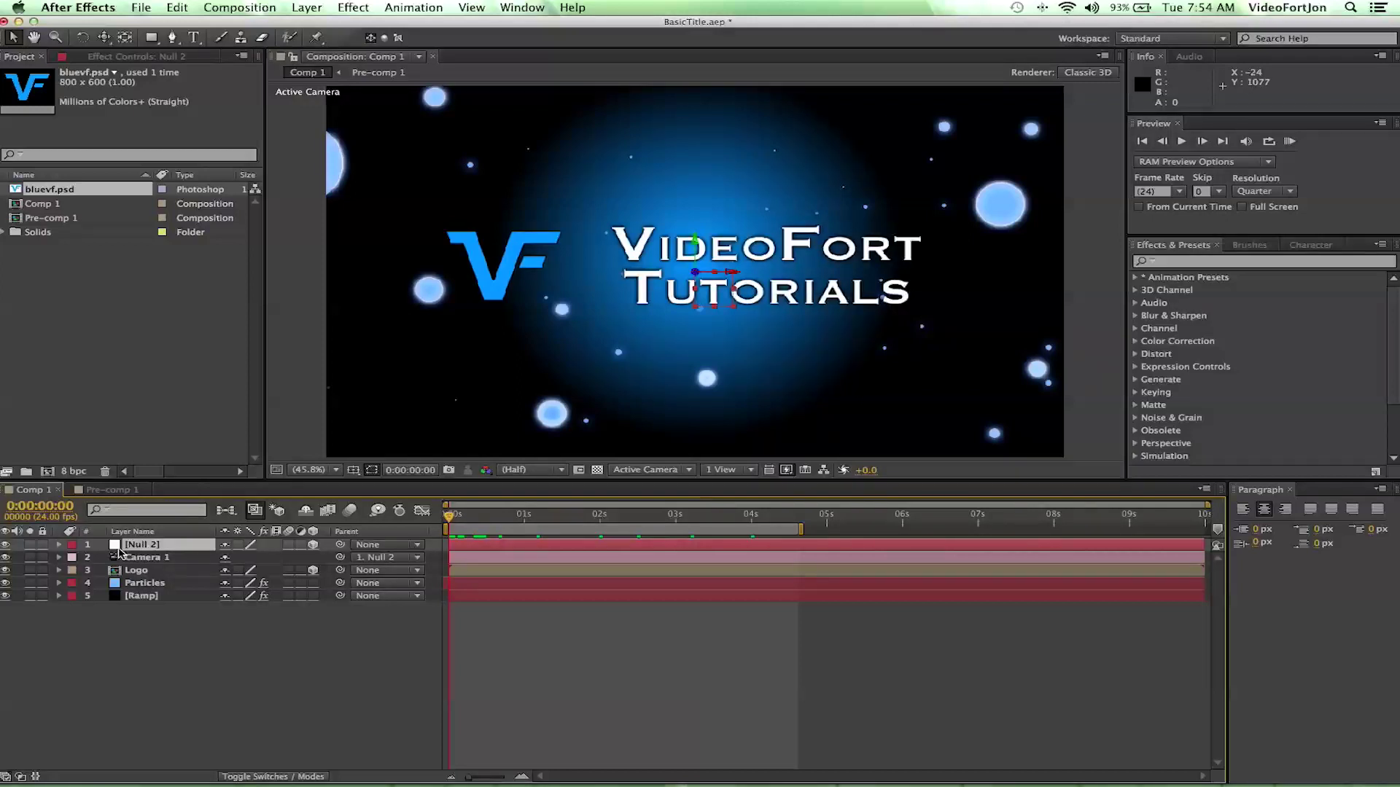
key(p)
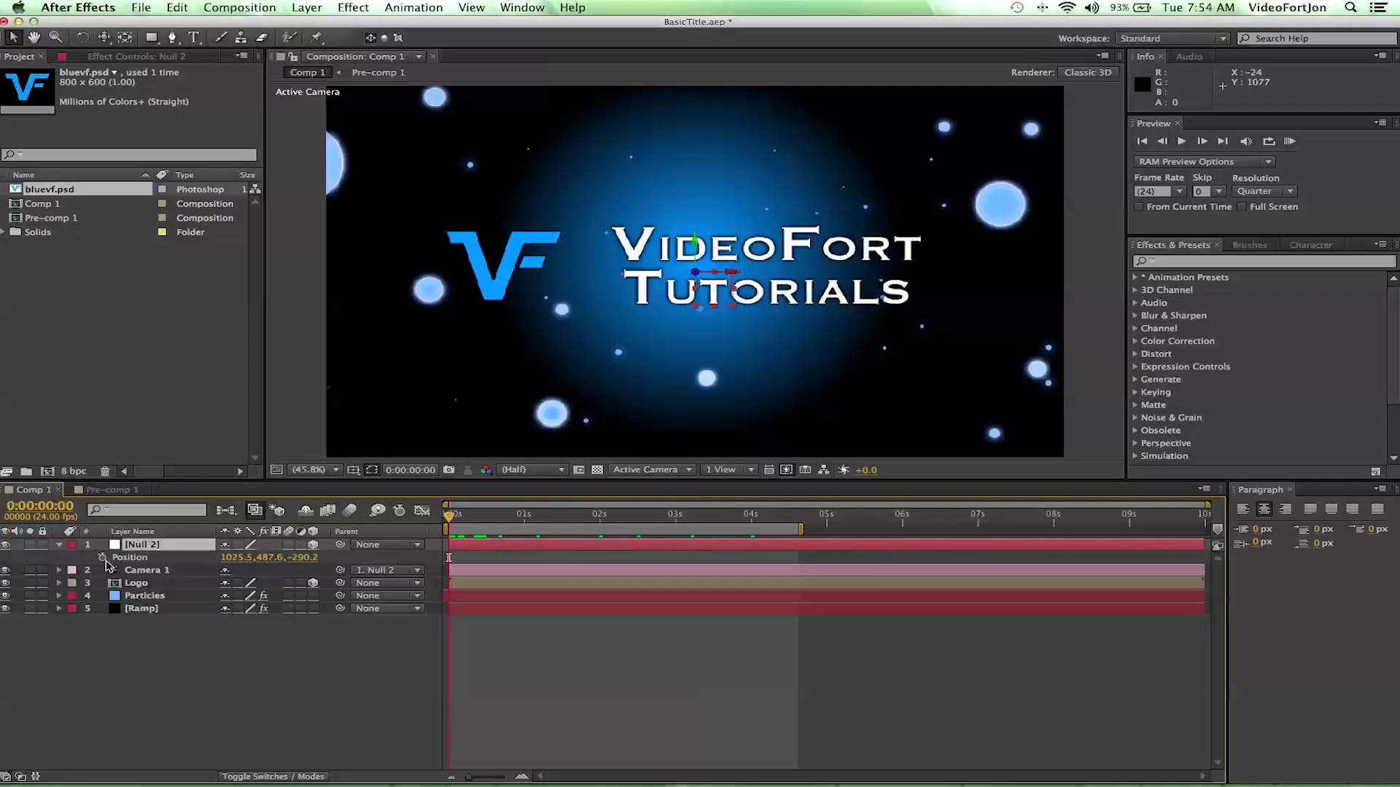
click(102, 558)
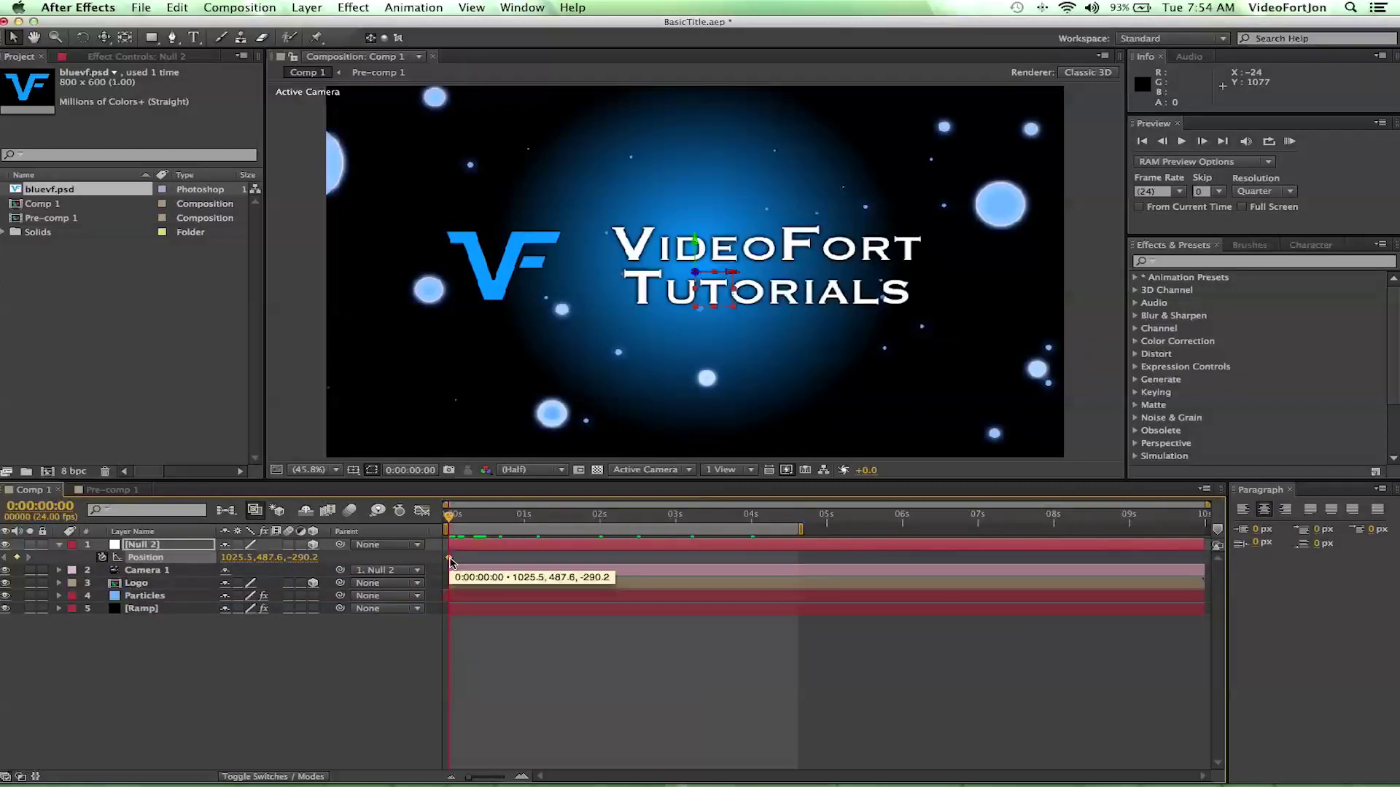
drag(450, 559, 486, 560)
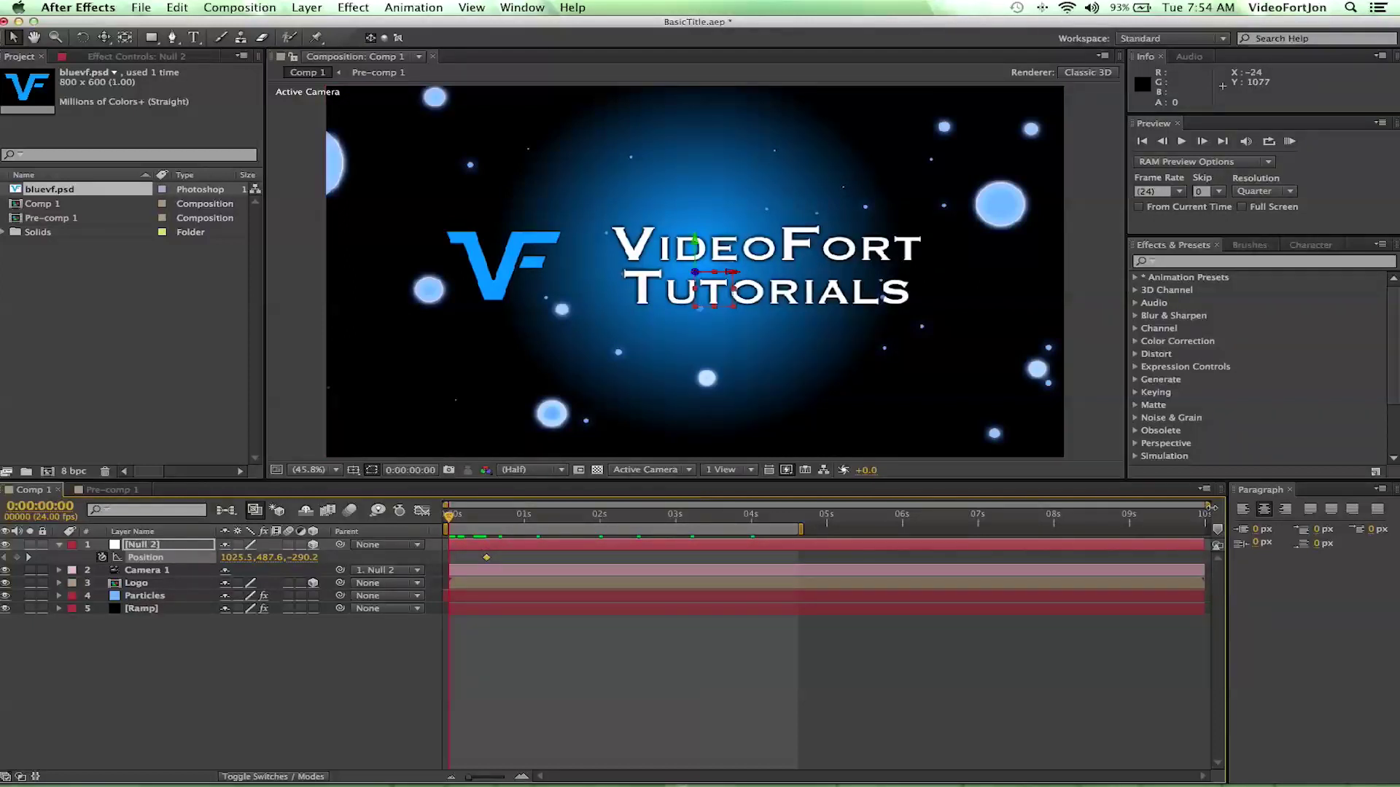
drag(1210, 504, 985, 521)
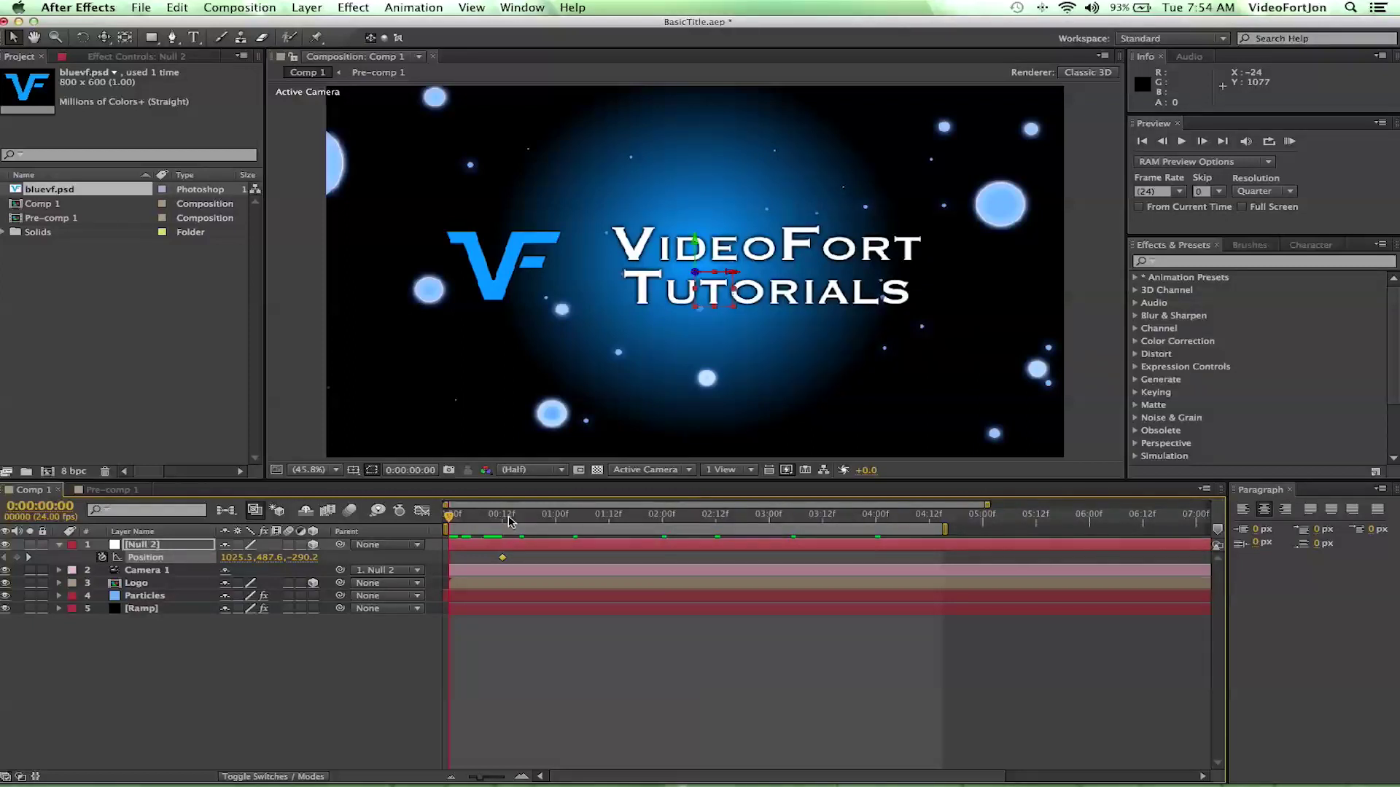
drag(503, 561, 500, 559)
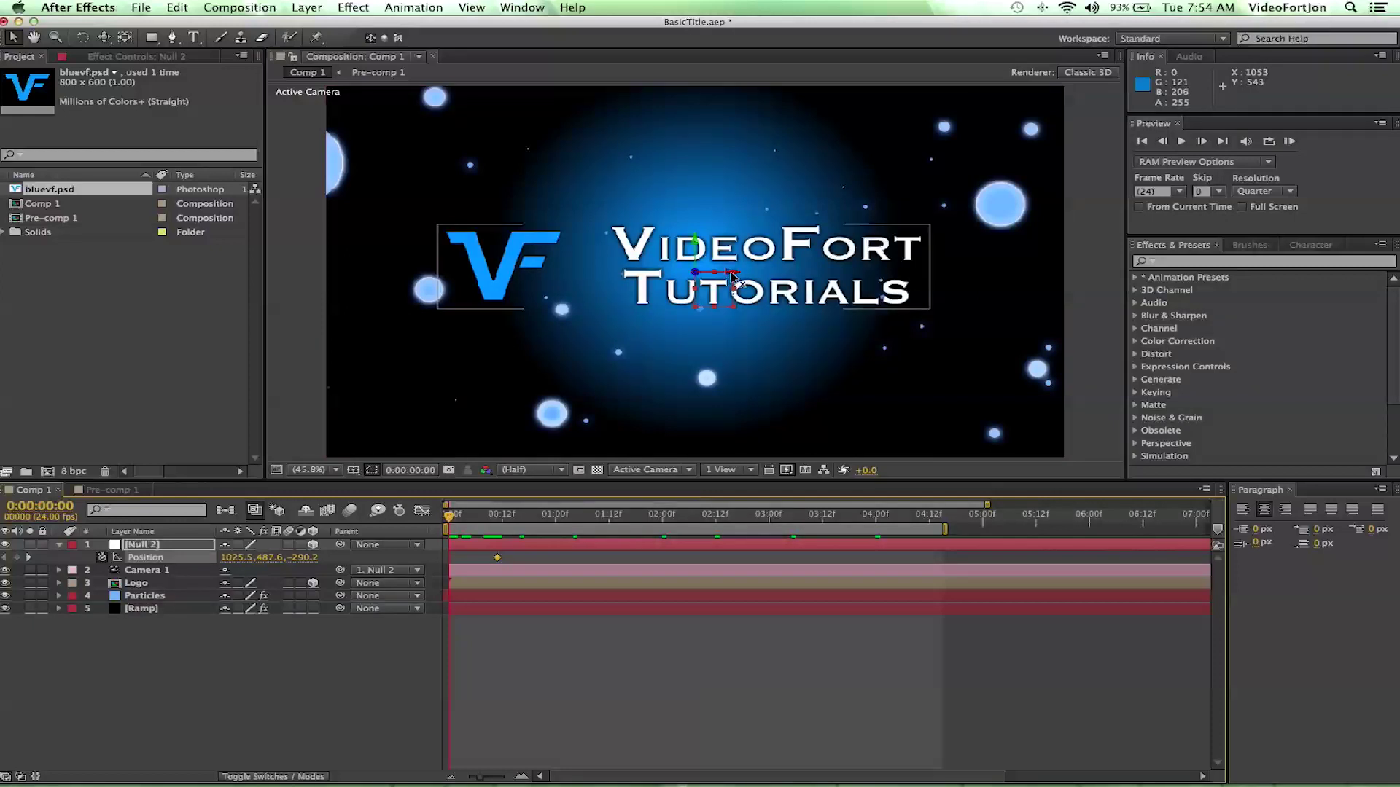
drag(731, 275, 1396, 300)
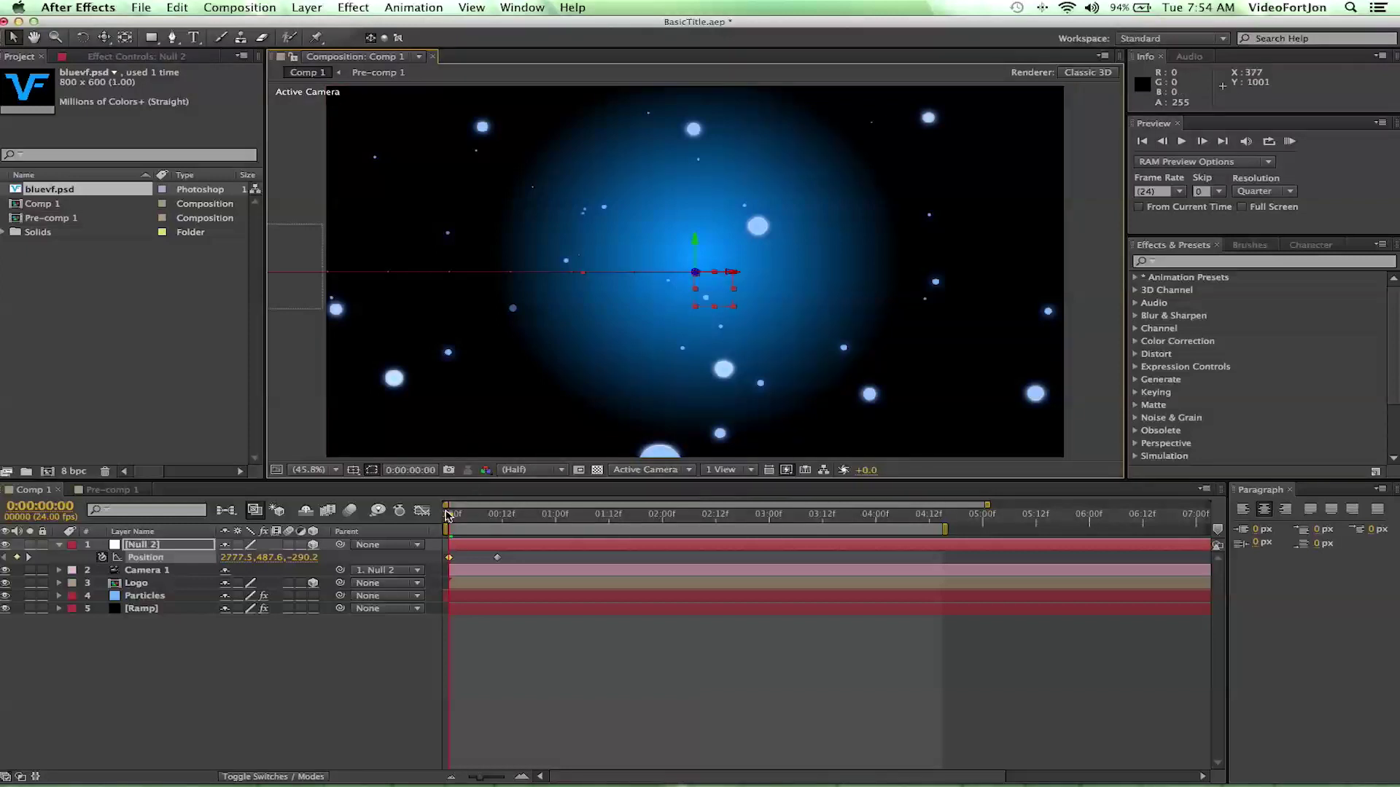
drag(449, 519, 497, 519)
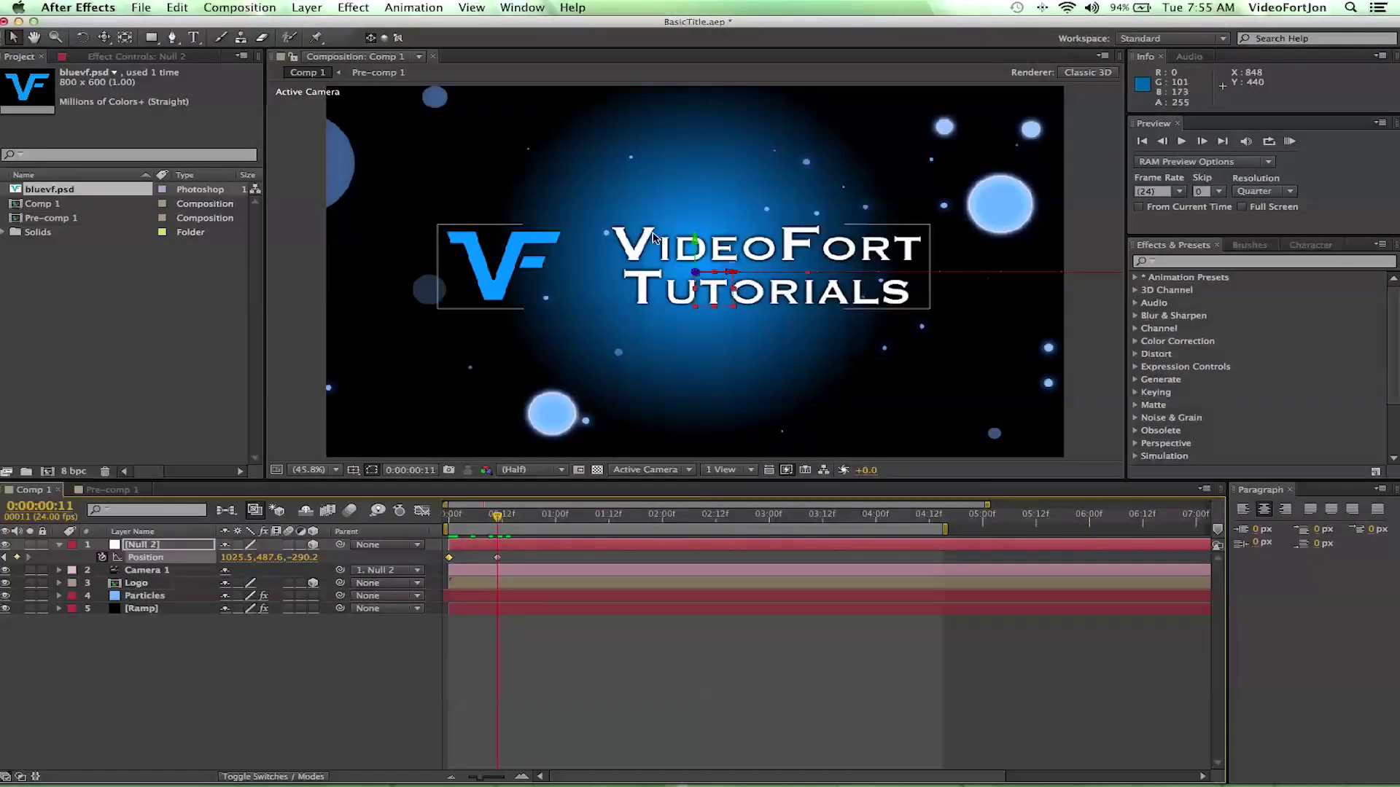
Step: Keyframe the Logo's Position at frame 11 and bring it toward the camera, Z -1610 at frame 17
click(138, 585)
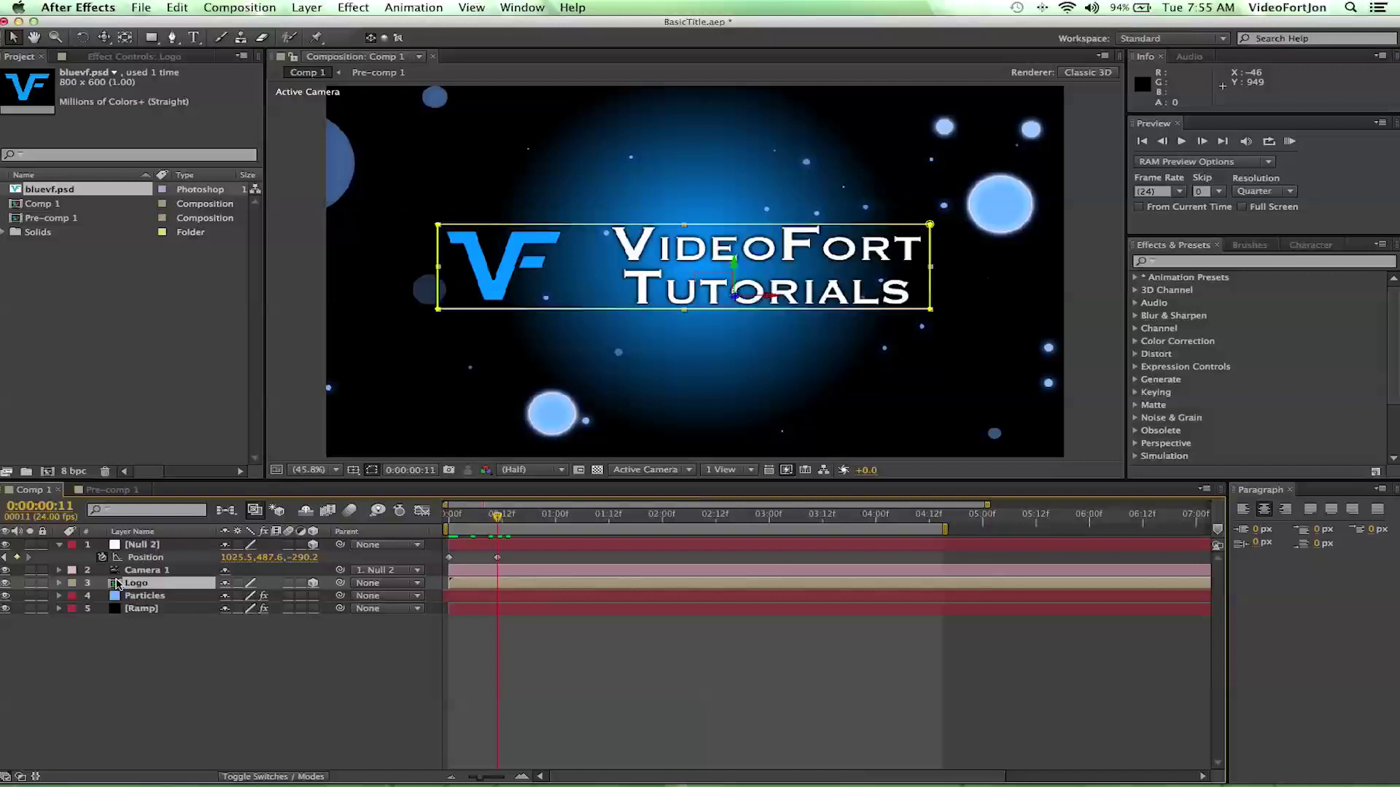
key(p)
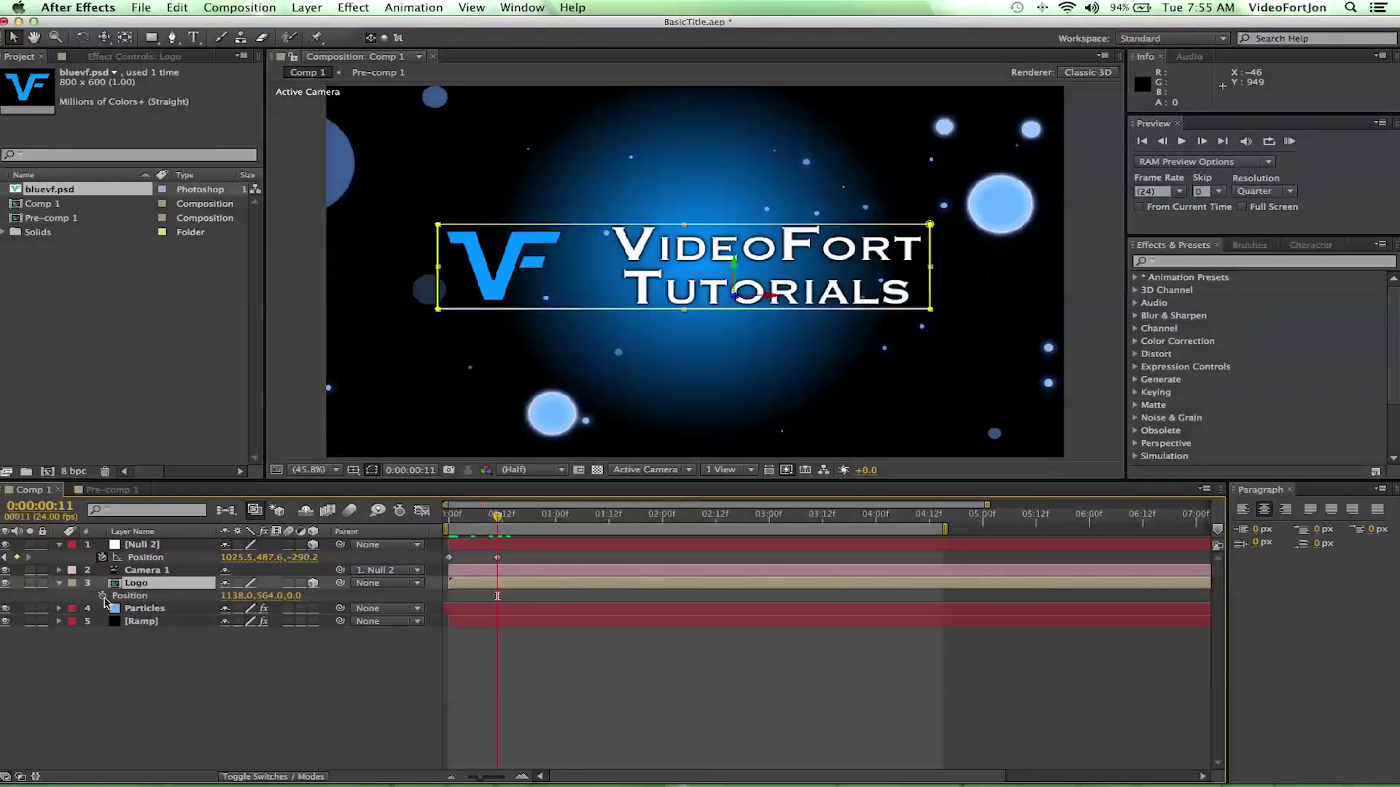
click(102, 596)
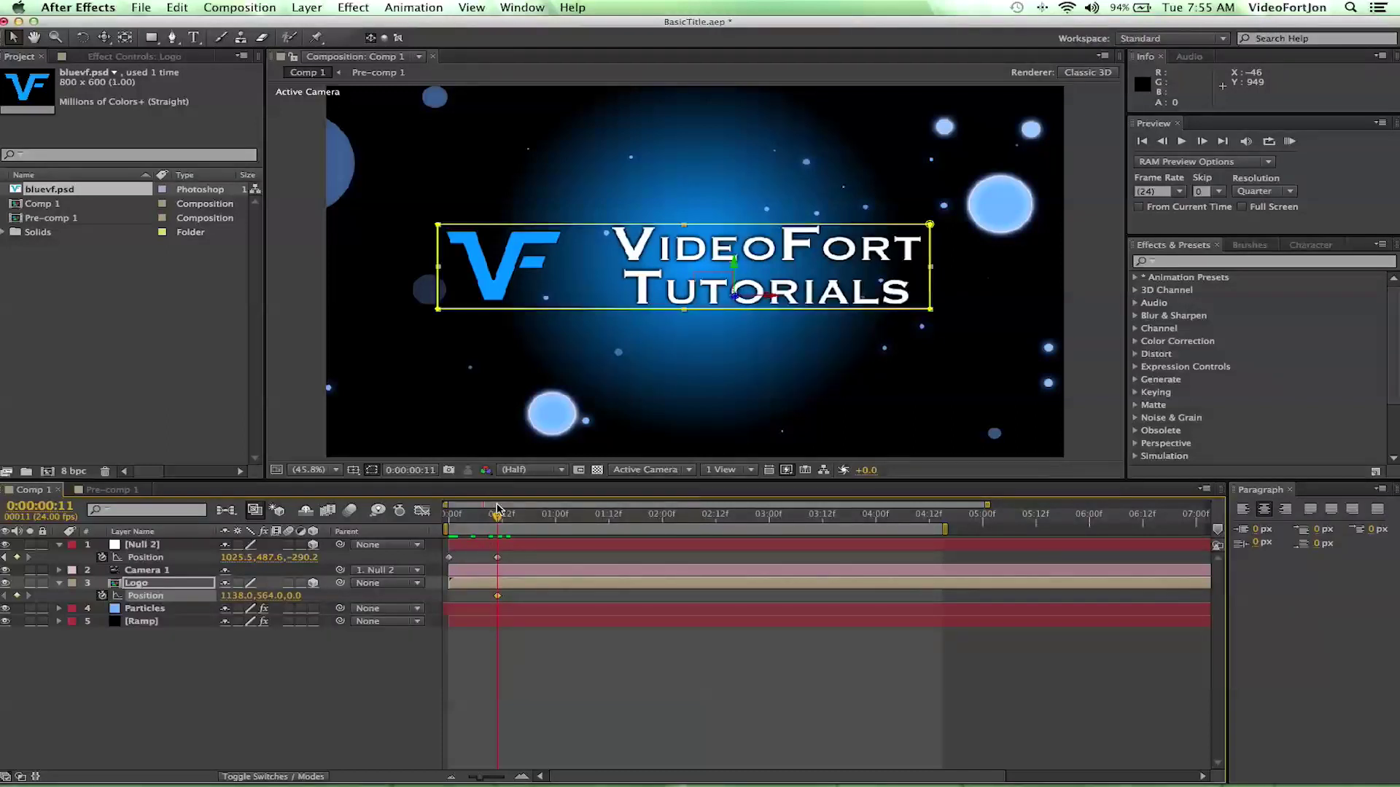
drag(495, 518, 522, 521)
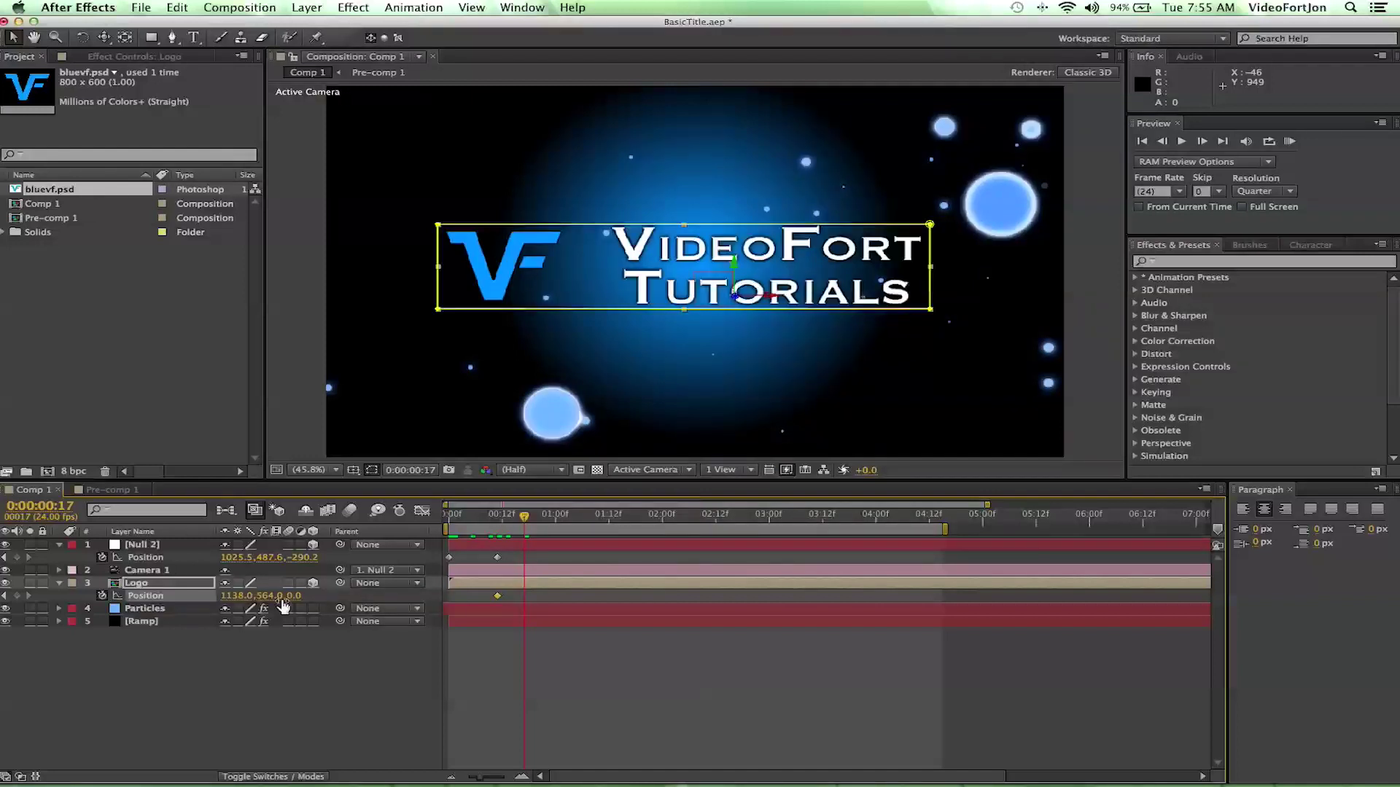
drag(295, 599, 188, 570)
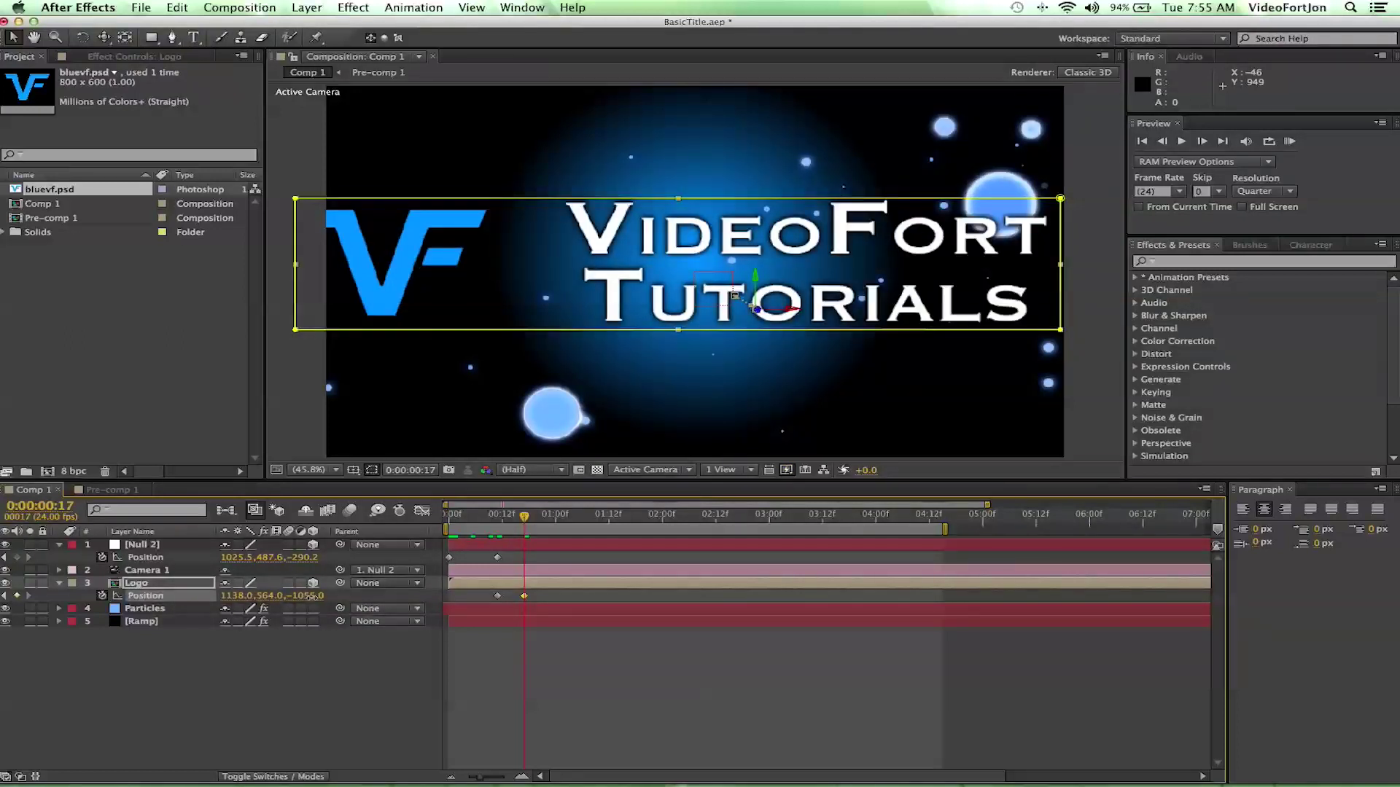
drag(312, 596, 9, 543)
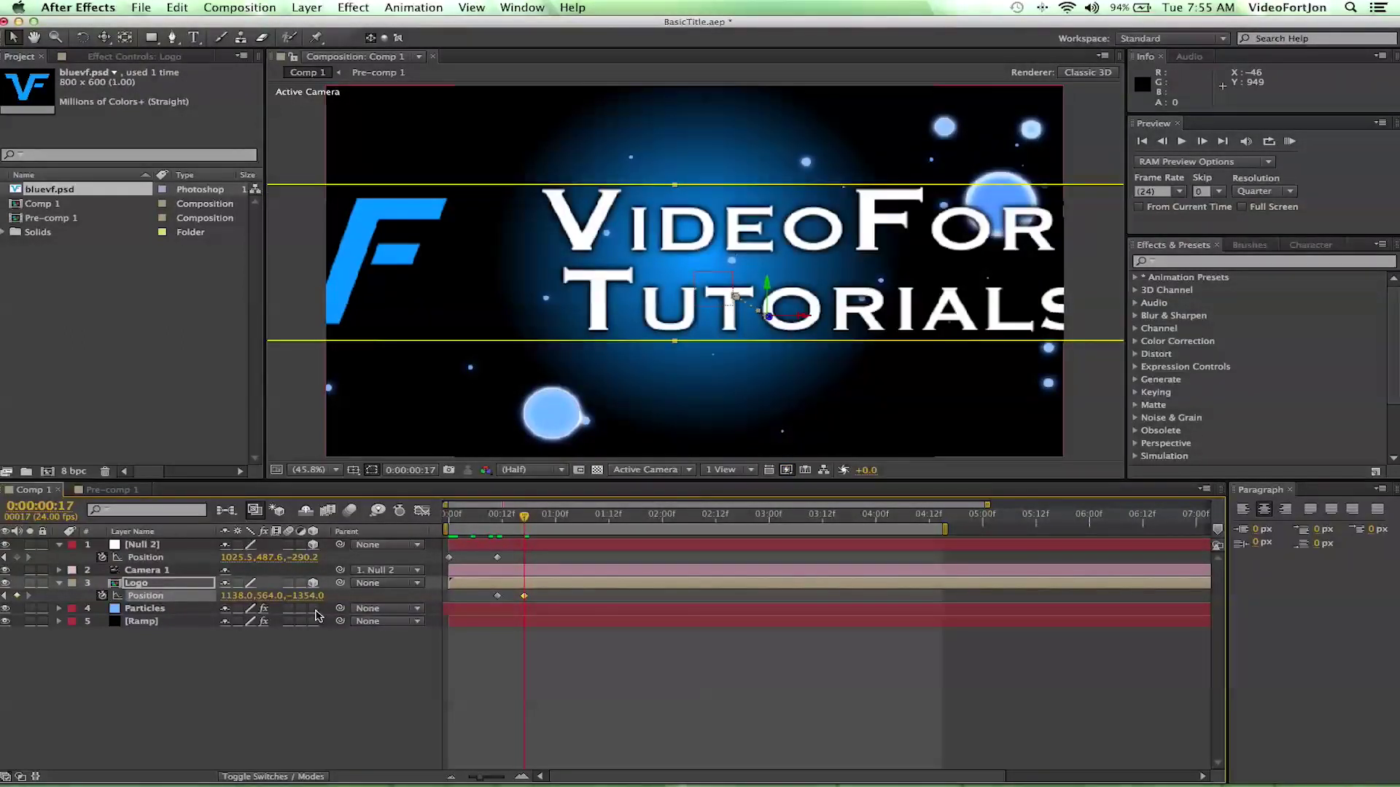
drag(312, 595, 2, 498)
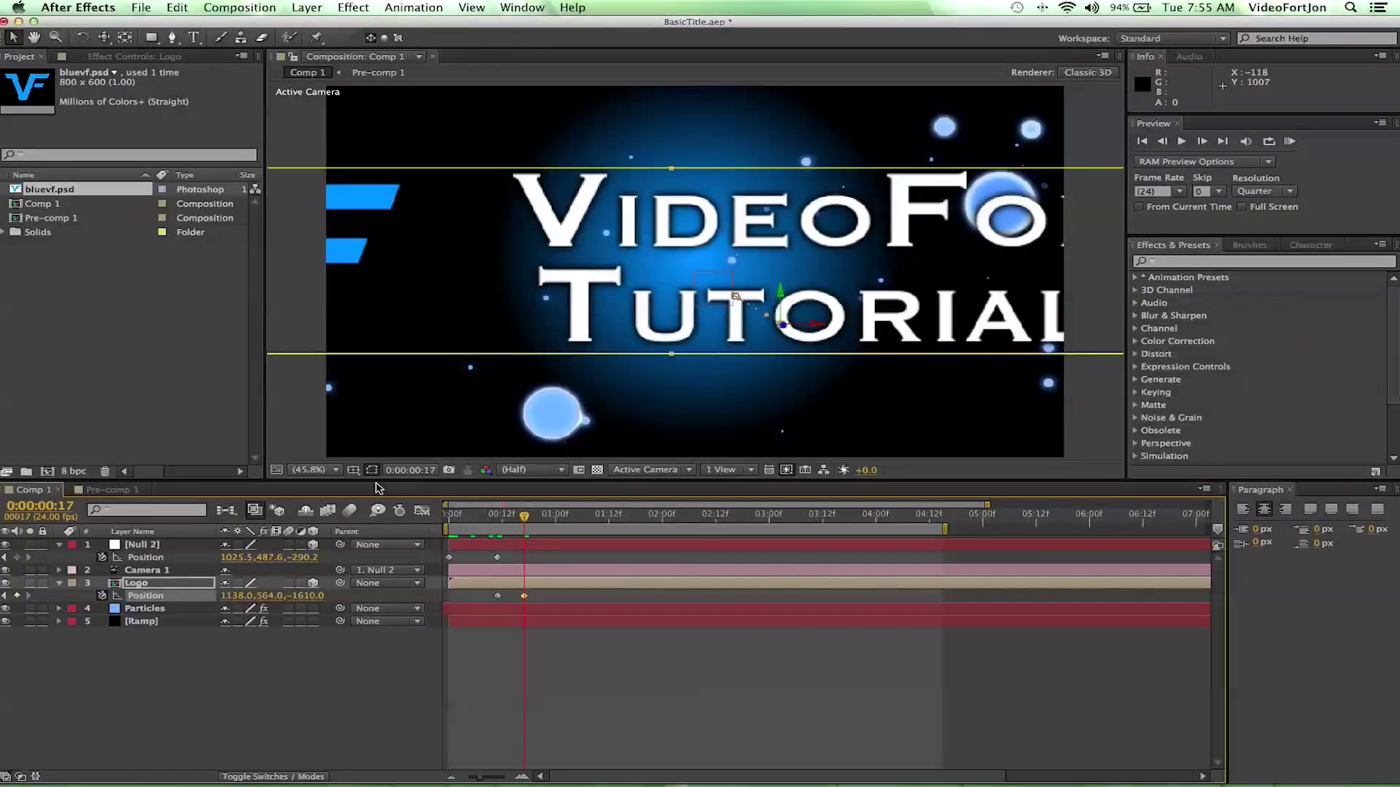
Step: Keyframe Null 2's Position at frame 17 with Z 1751.8 to push the camera through the title
click(161, 547)
click(312, 557)
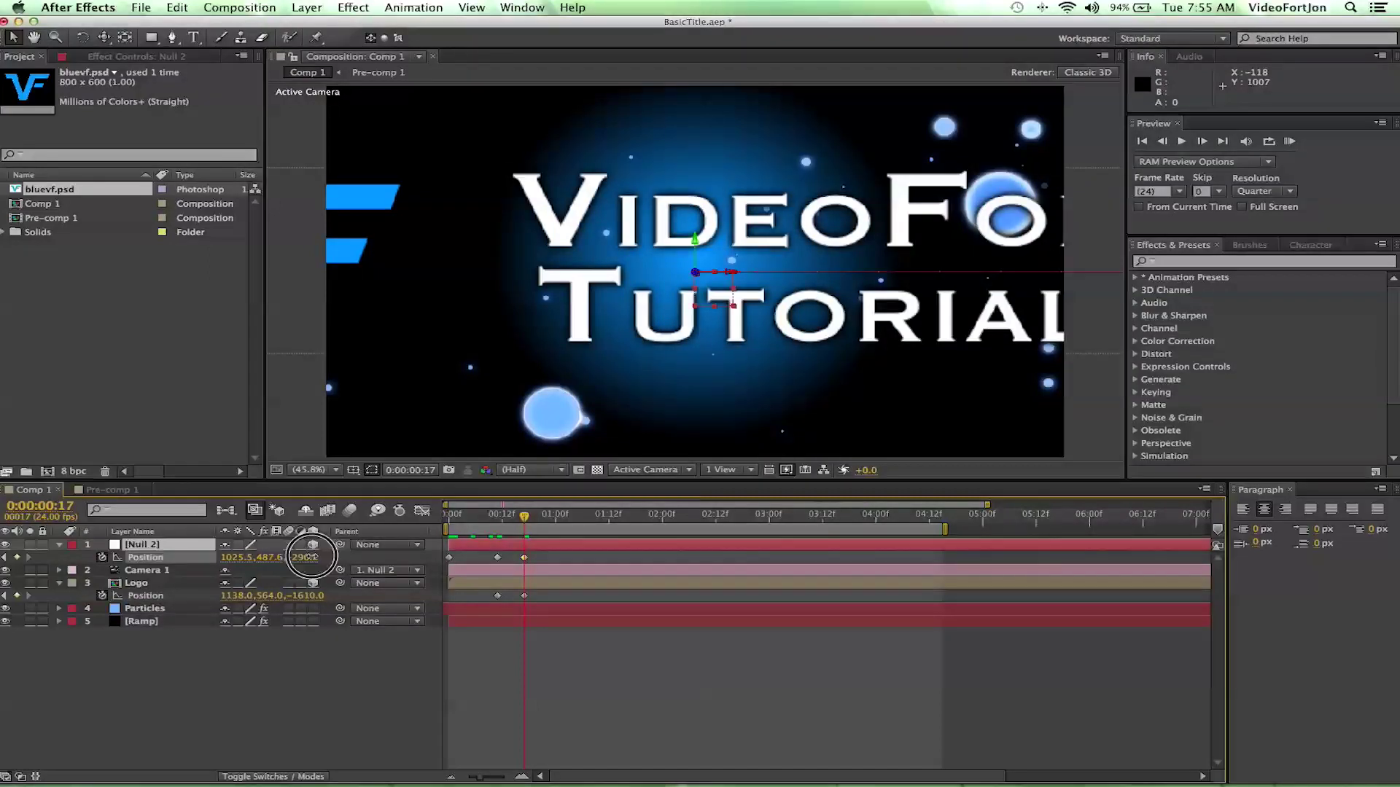
drag(312, 557, 1103, 643)
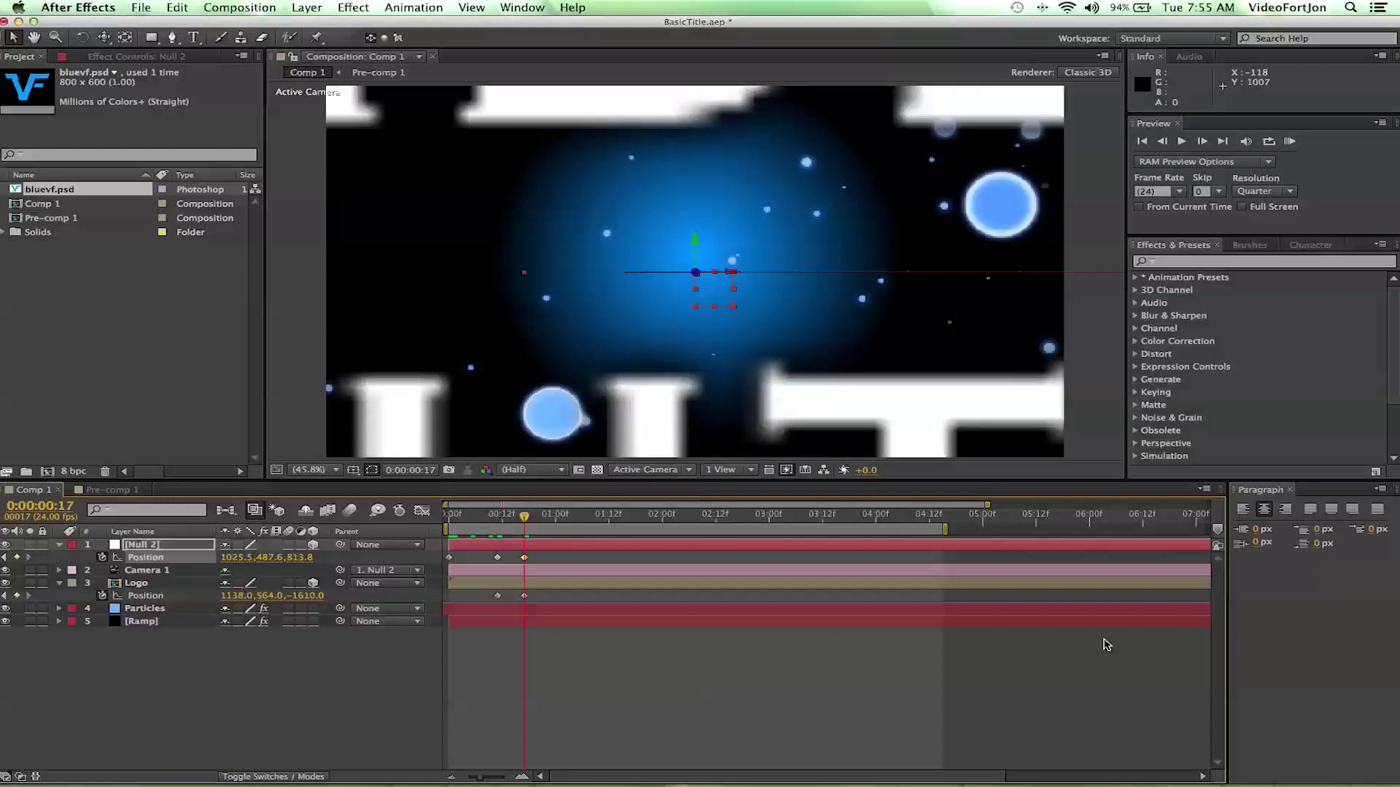
drag(300, 563, 1187, 655)
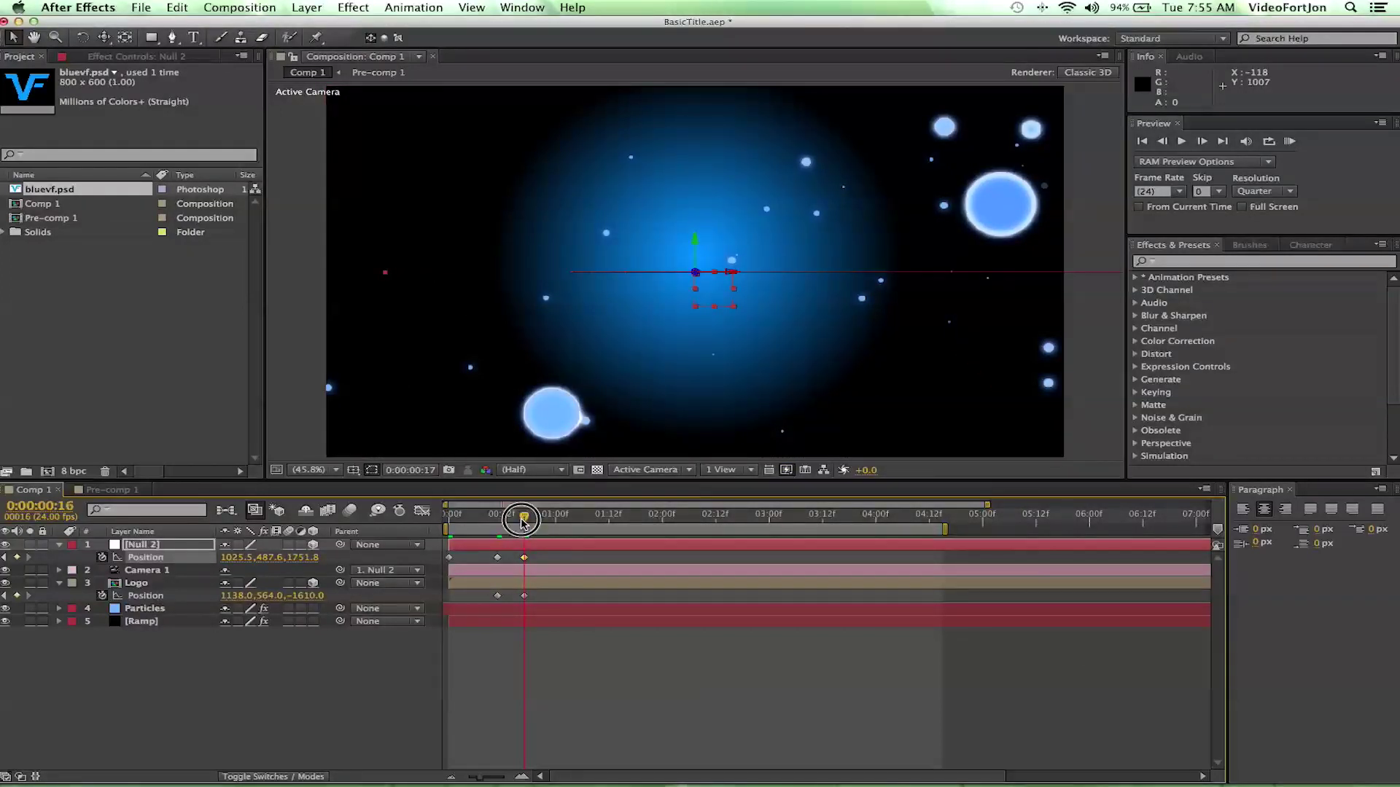
mouse_move(522, 523)
mouse_down()
mouse_move(412, 523)
mouse_move(526, 538)
mouse_up()
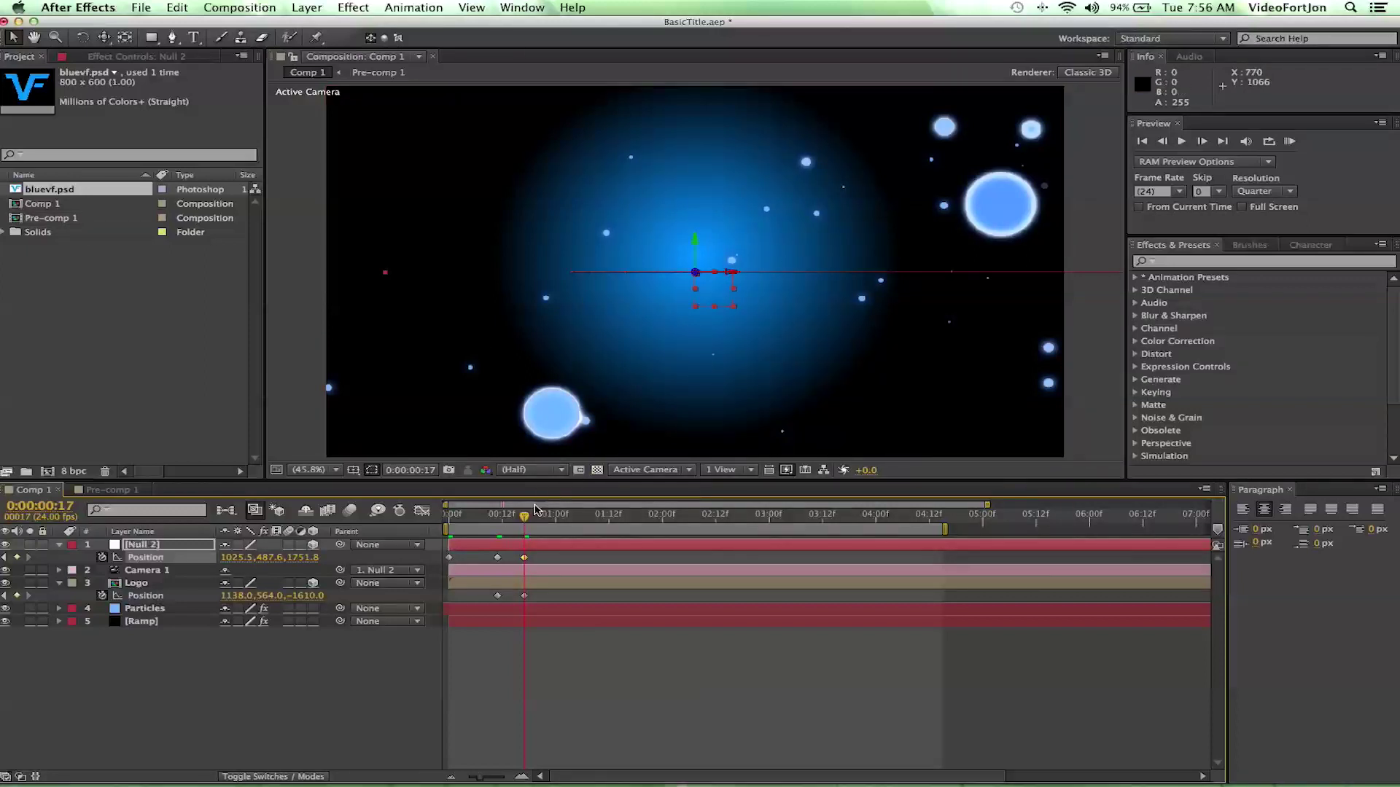
drag(528, 519, 504, 519)
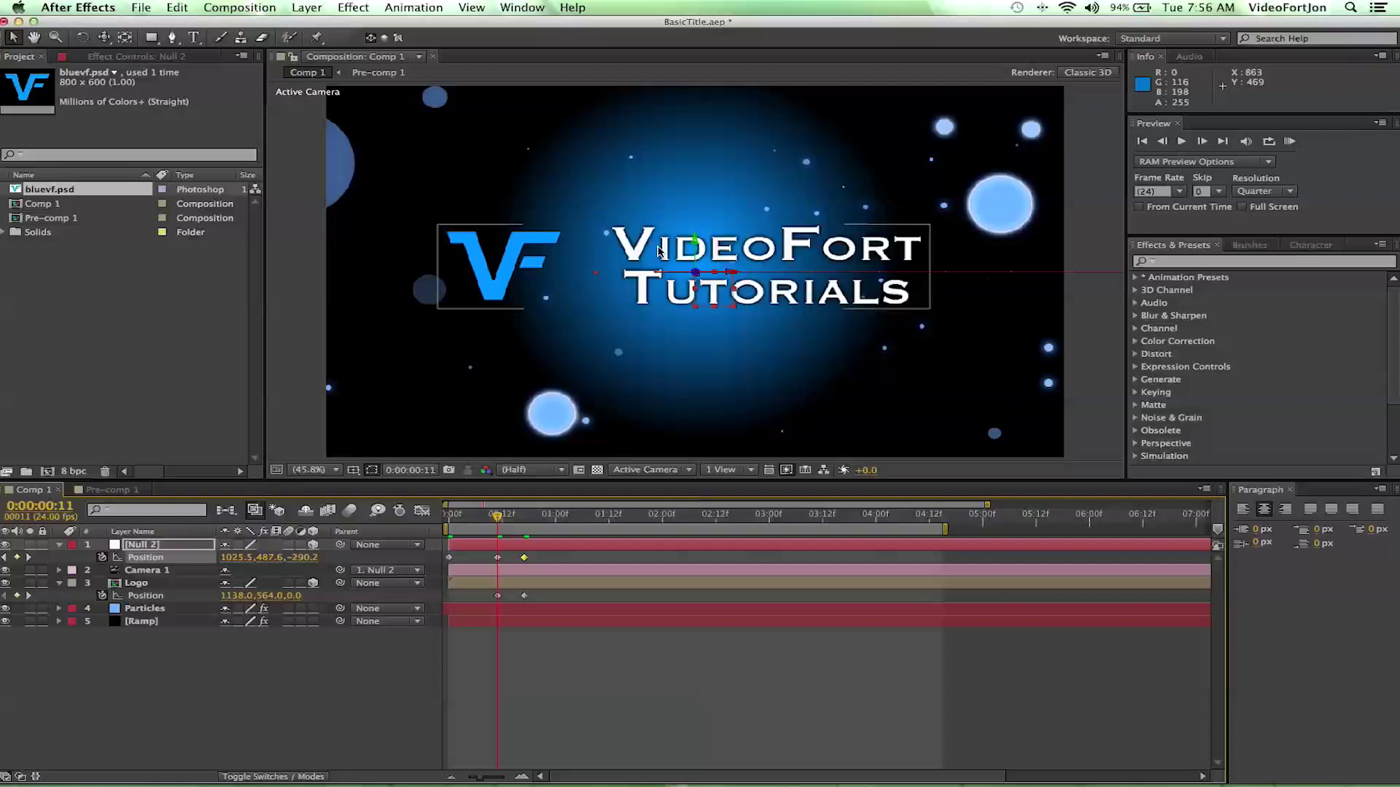
click(136, 584)
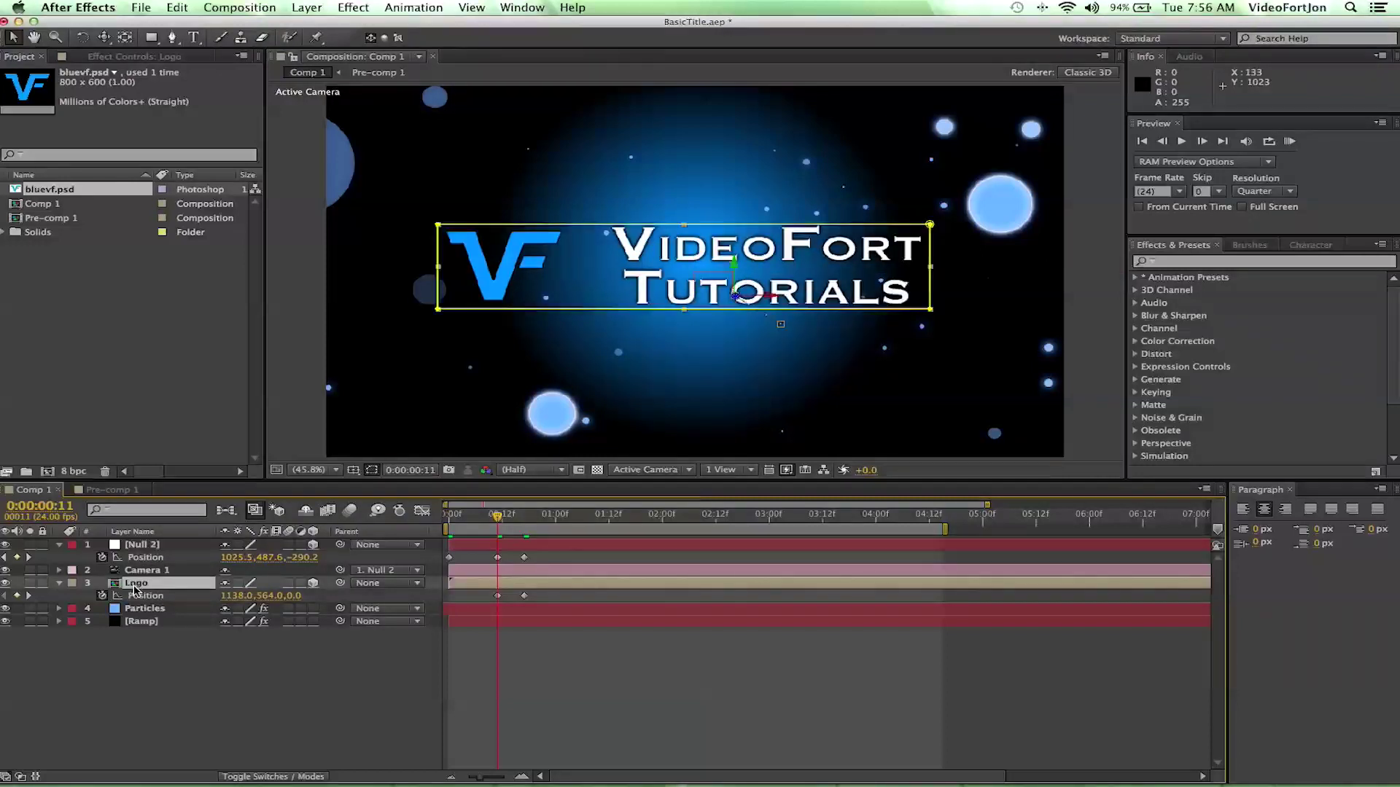
Step: Copy the VideoFort text layer from Pre-comp 1 and paste it into Comp 1
double_click(134, 586)
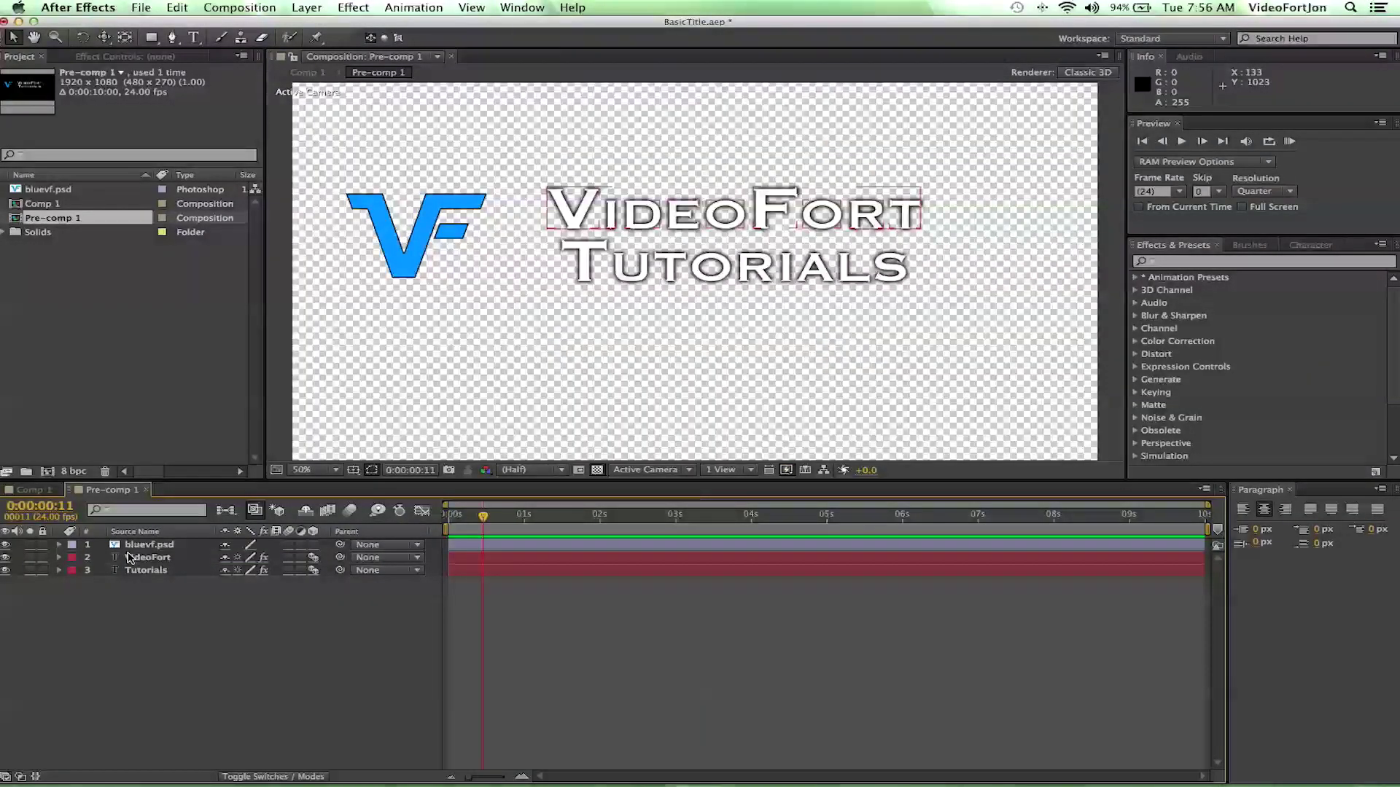
click(127, 558)
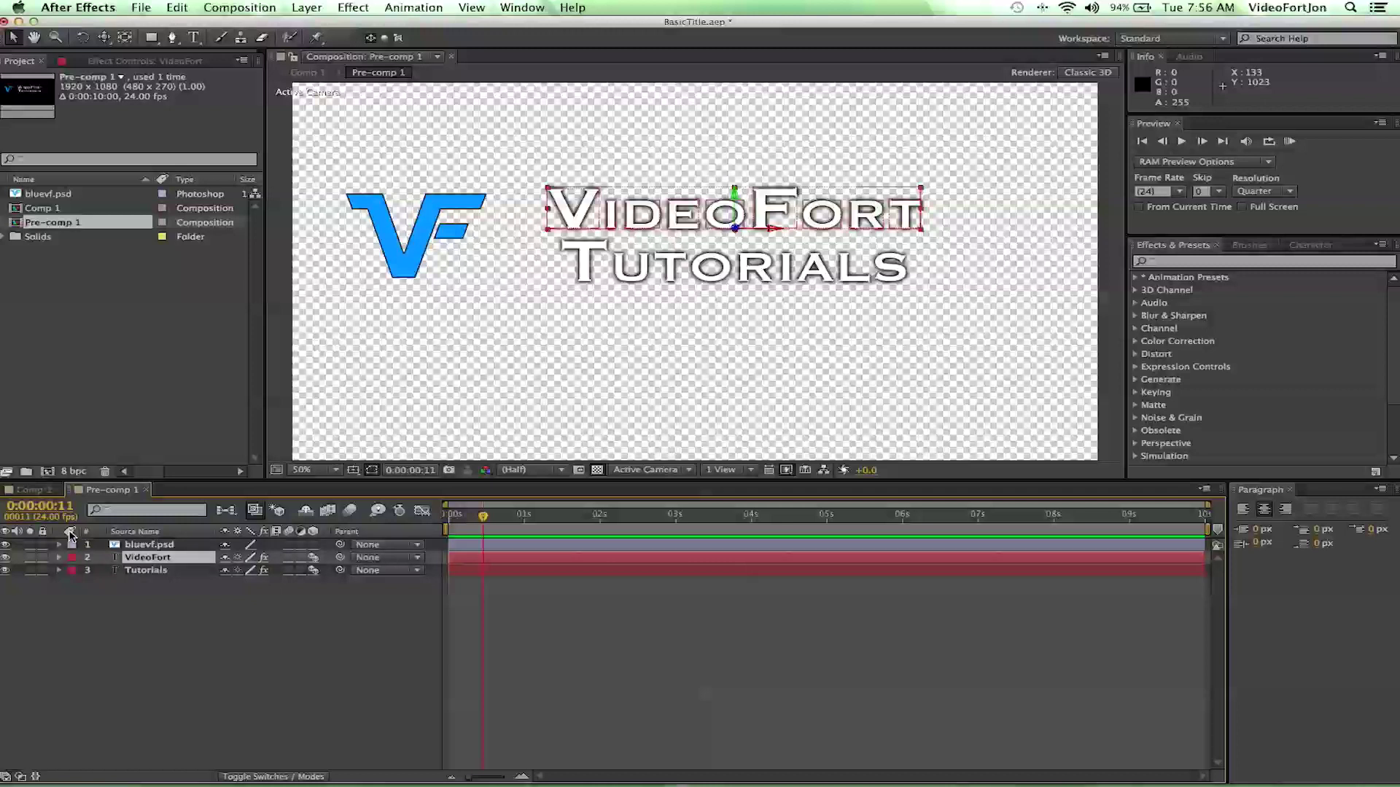
click(39, 491)
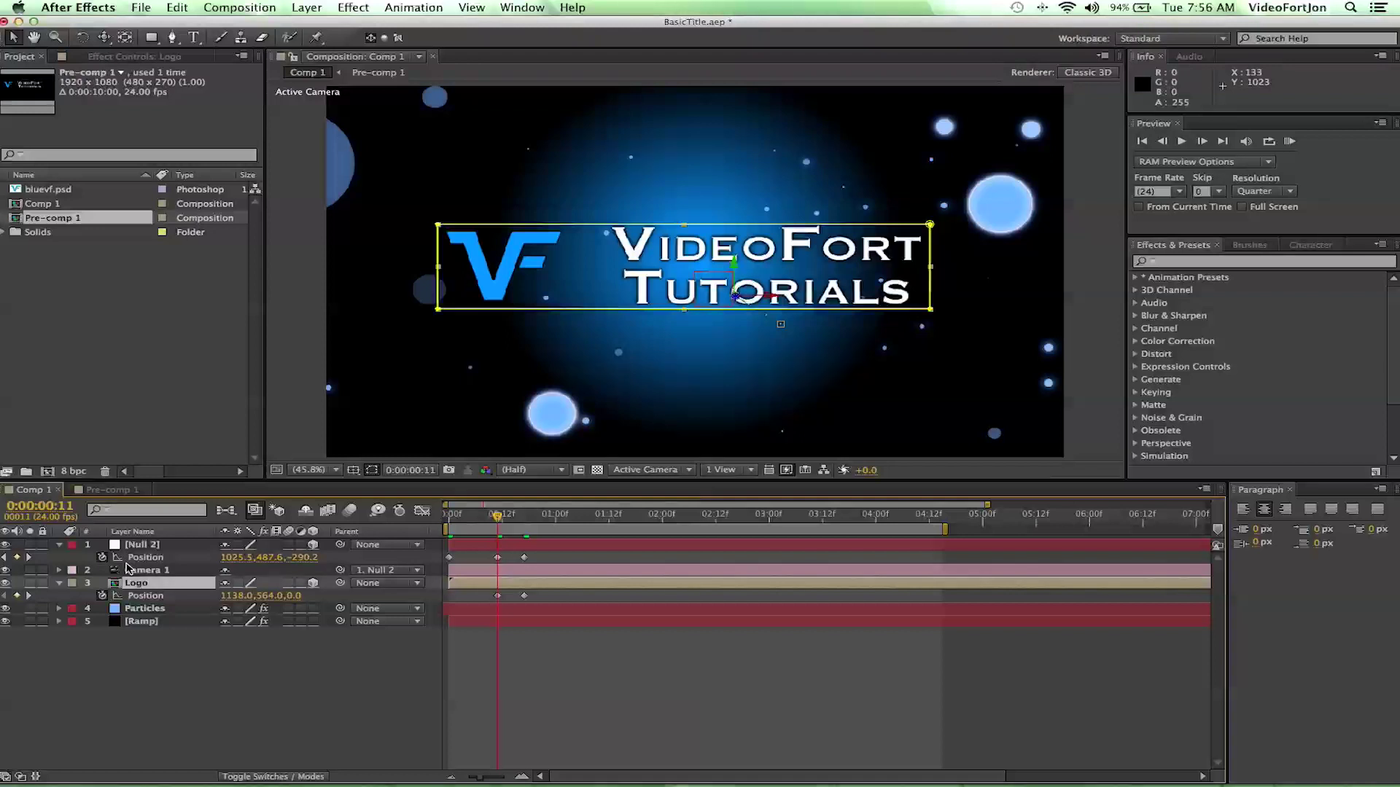
key(super+v)
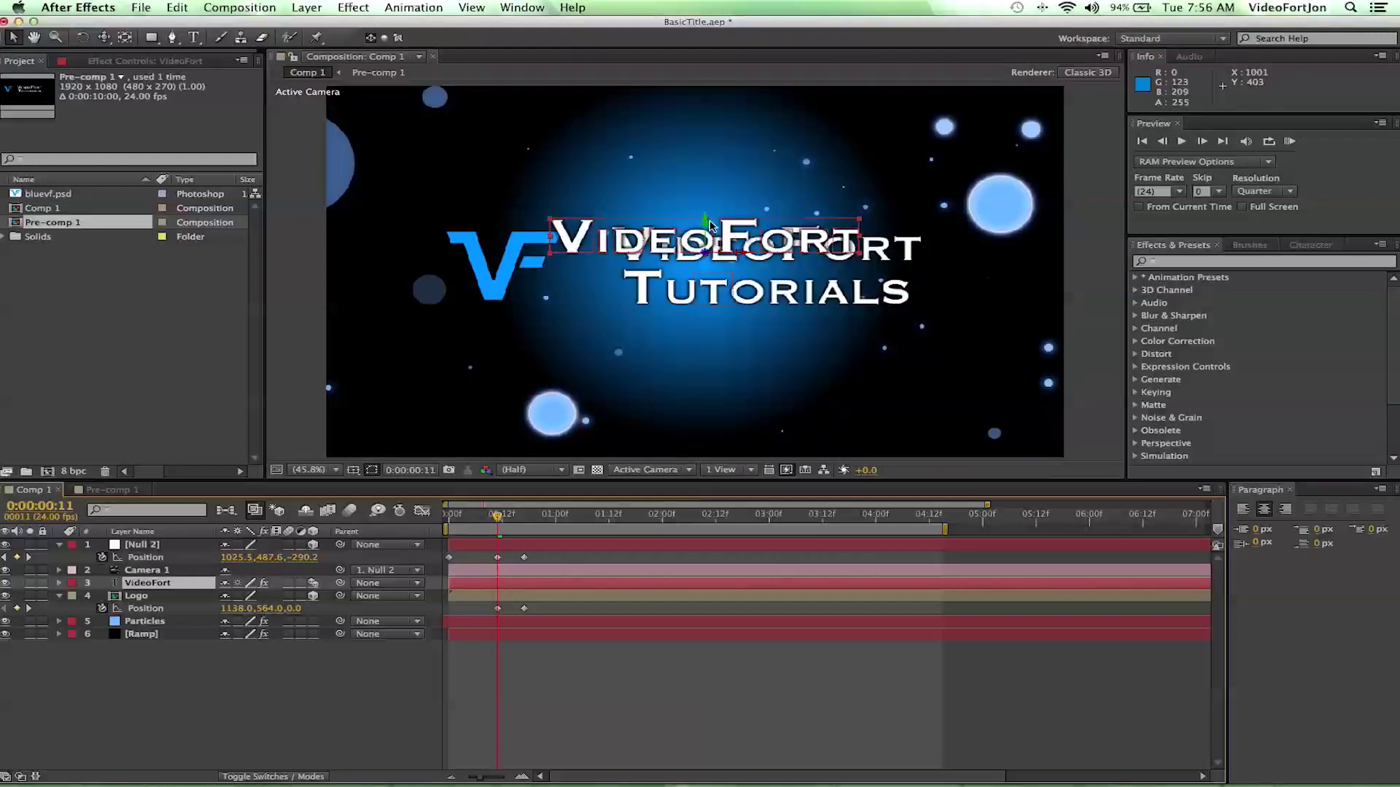
Step: Move the pasted VideoFort text along its Y and Z axes to overlay the original title
drag(706, 223, 803, 217)
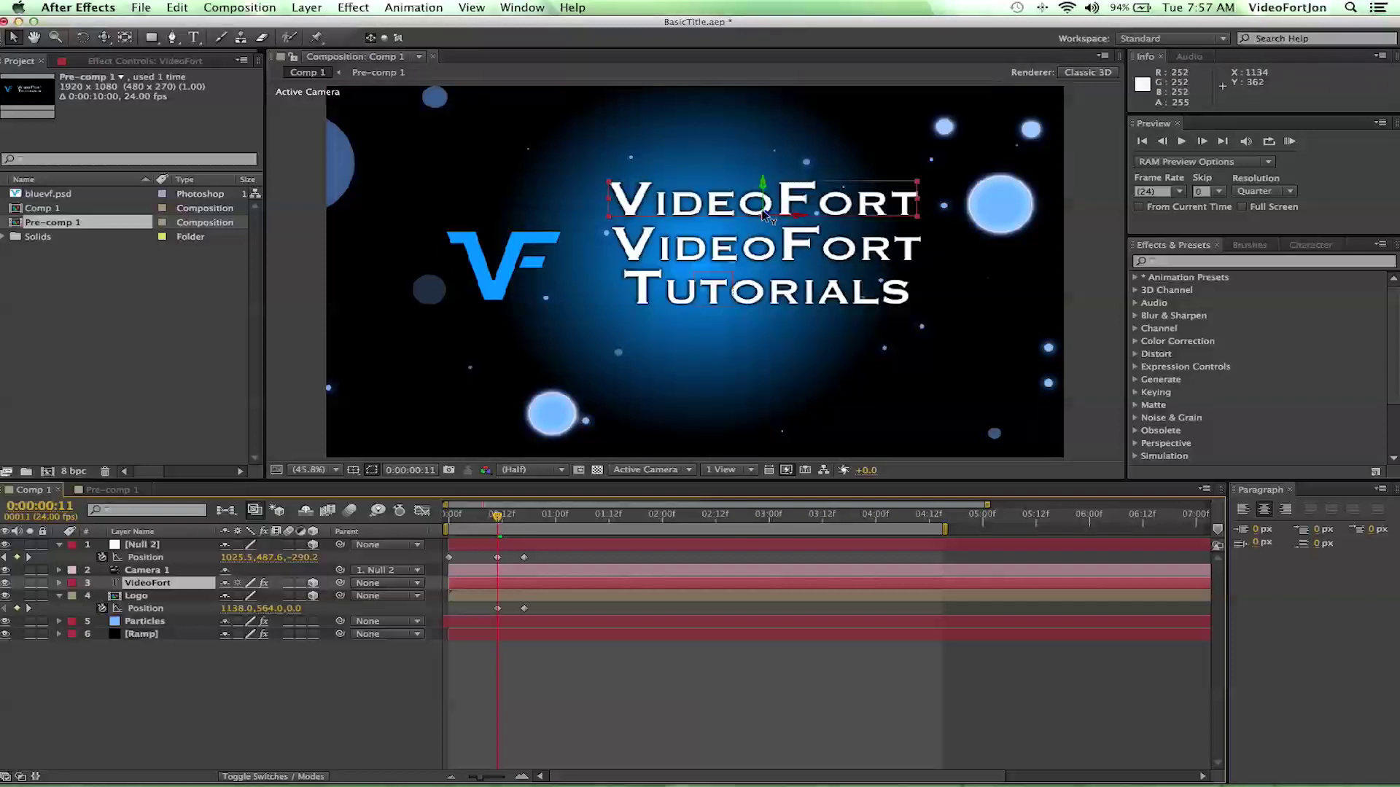
drag(766, 214, 743, 784)
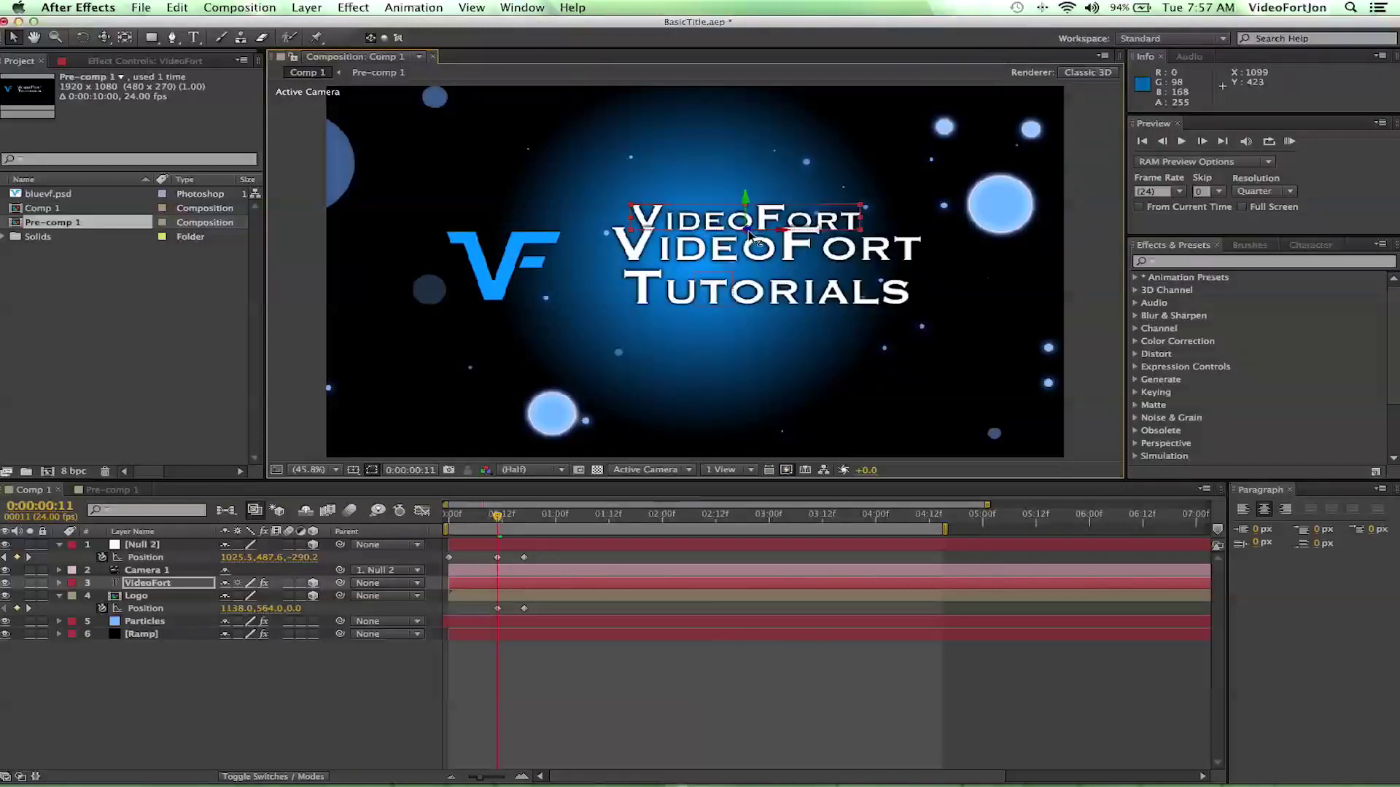
drag(750, 232, 744, 627)
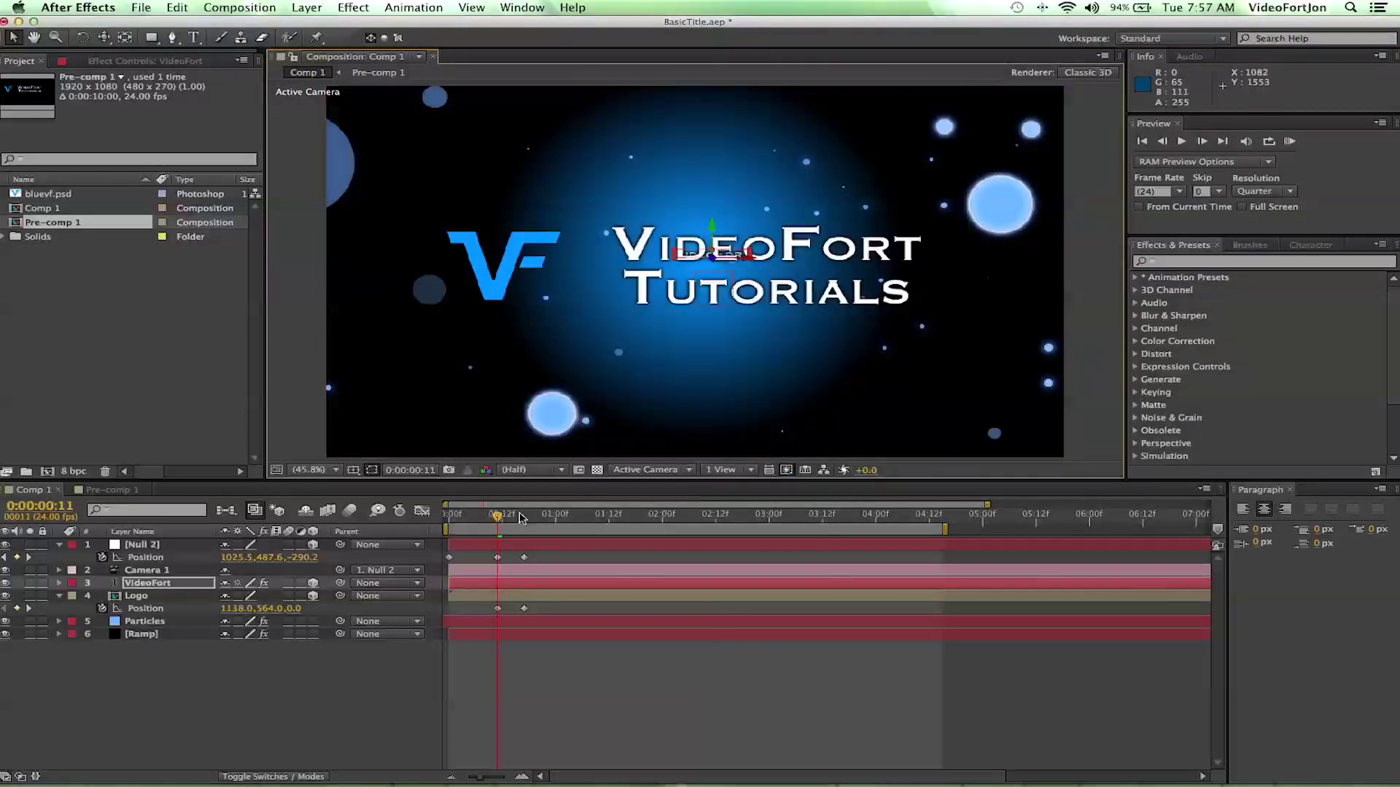
Step: At frame 17, drag the copied VideoFort text forward and down until it sits centred in frame
drag(499, 518, 524, 518)
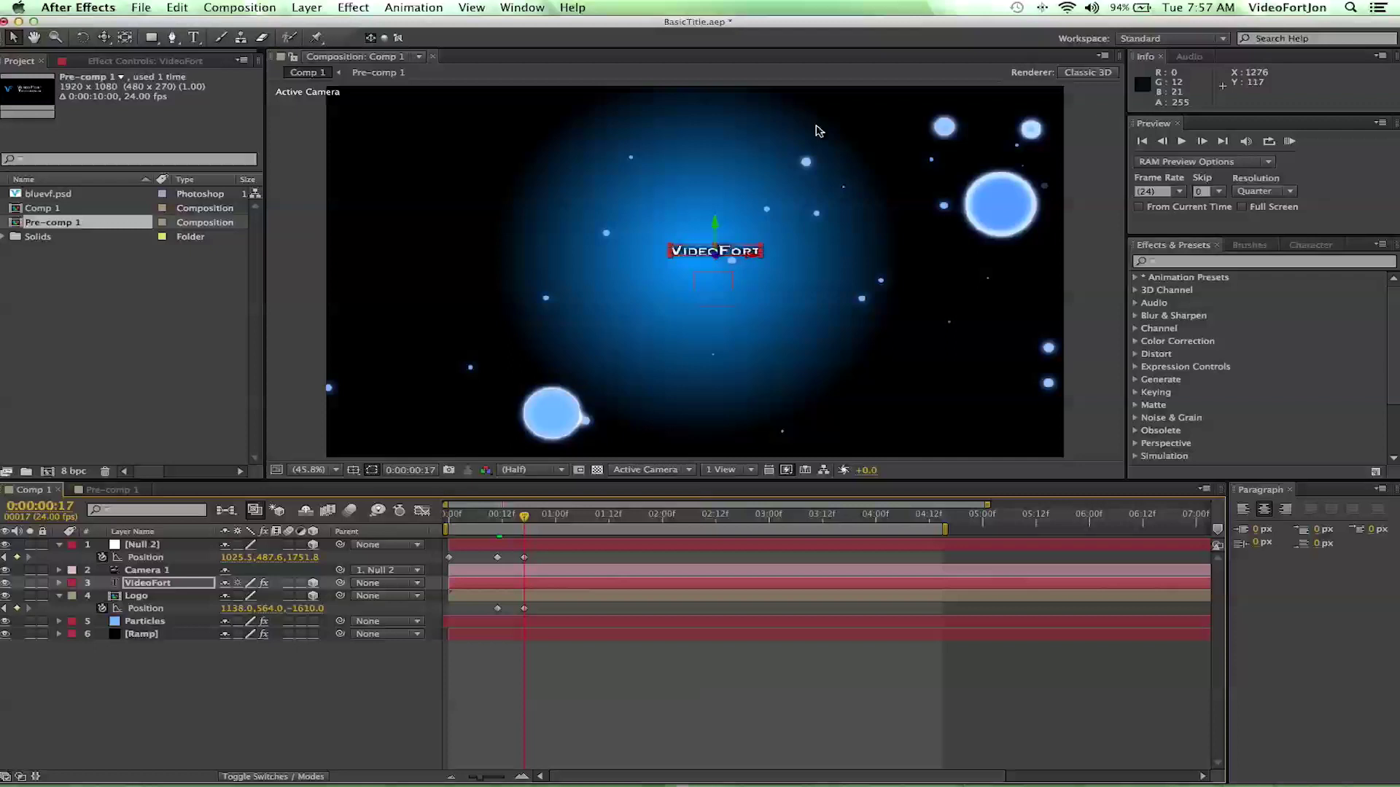
drag(716, 248, 755, 1)
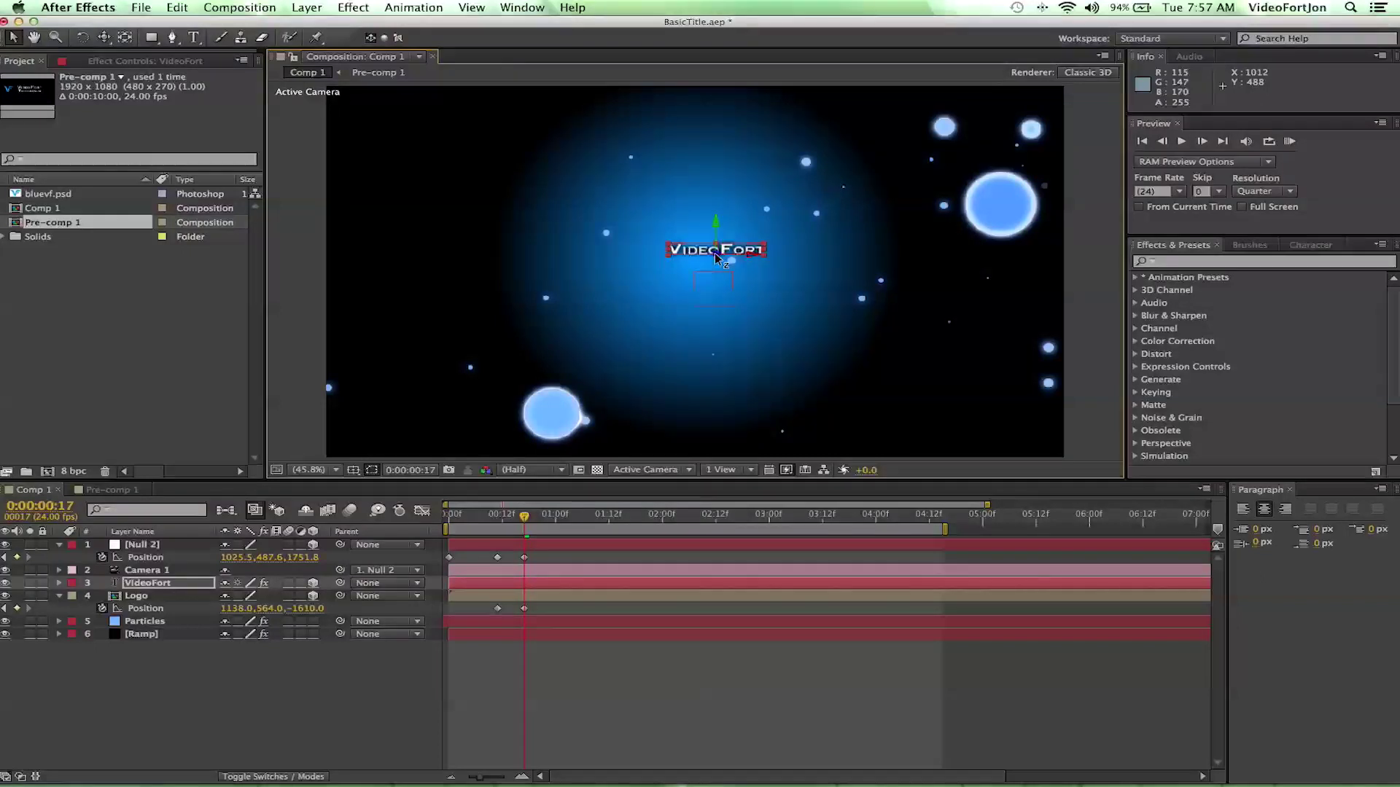
drag(715, 256, 754, 224)
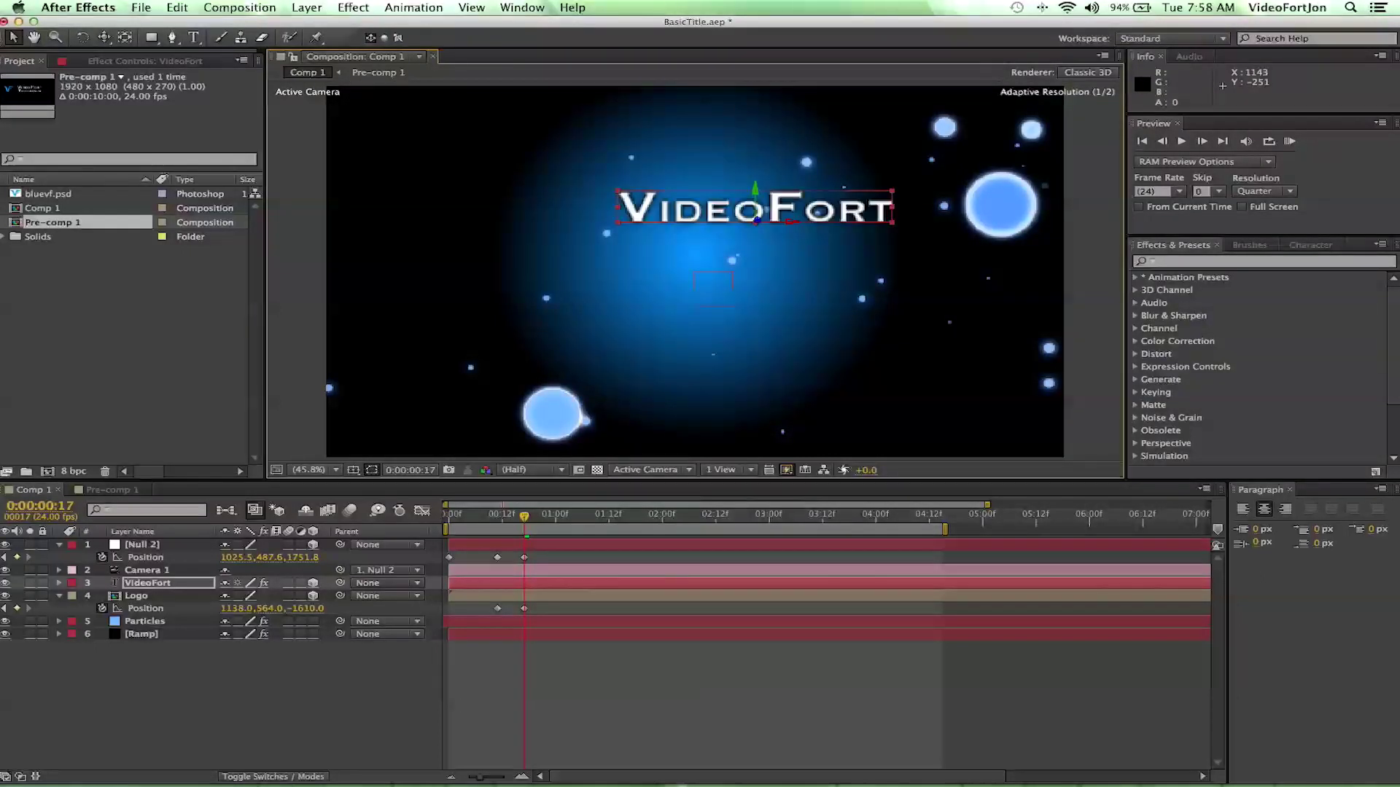
right_click(755, 223)
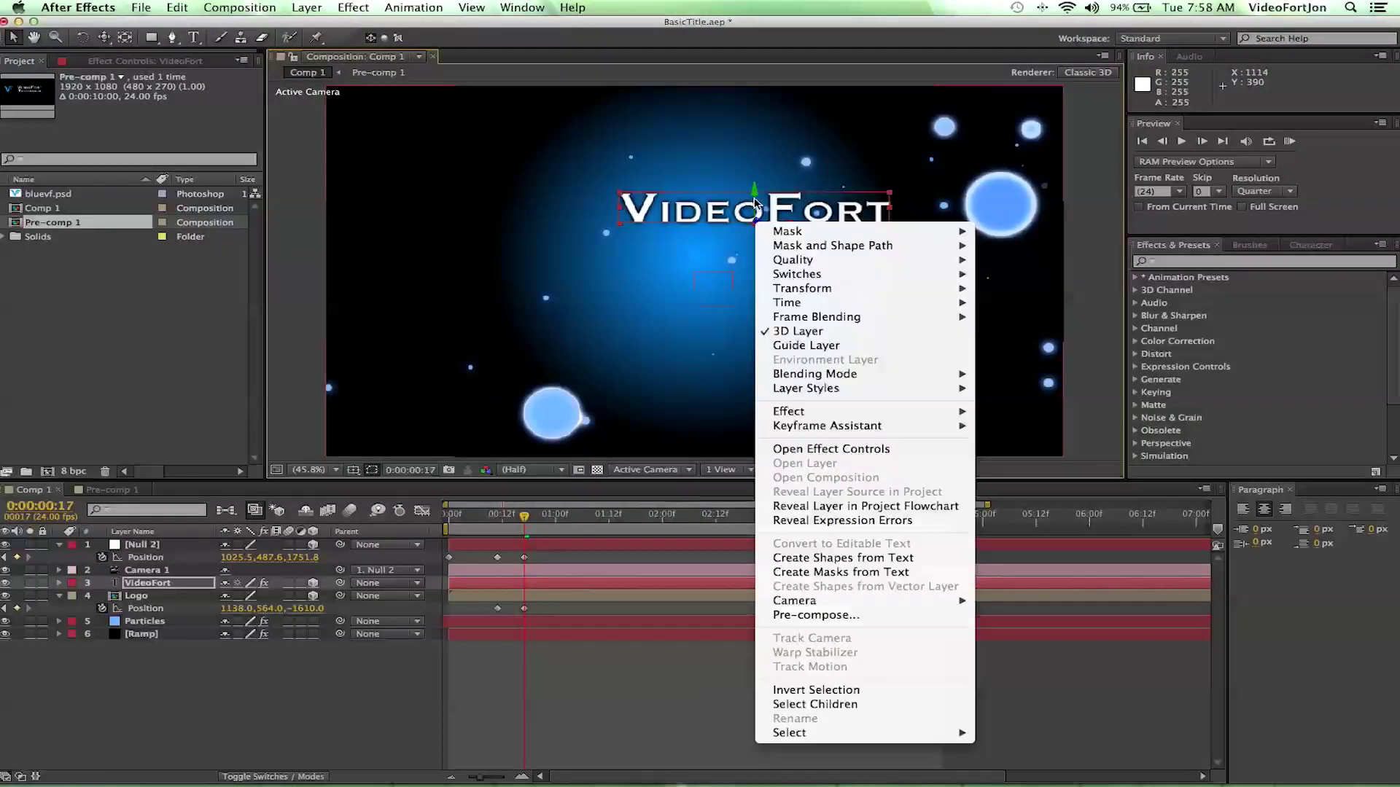
key(Escape)
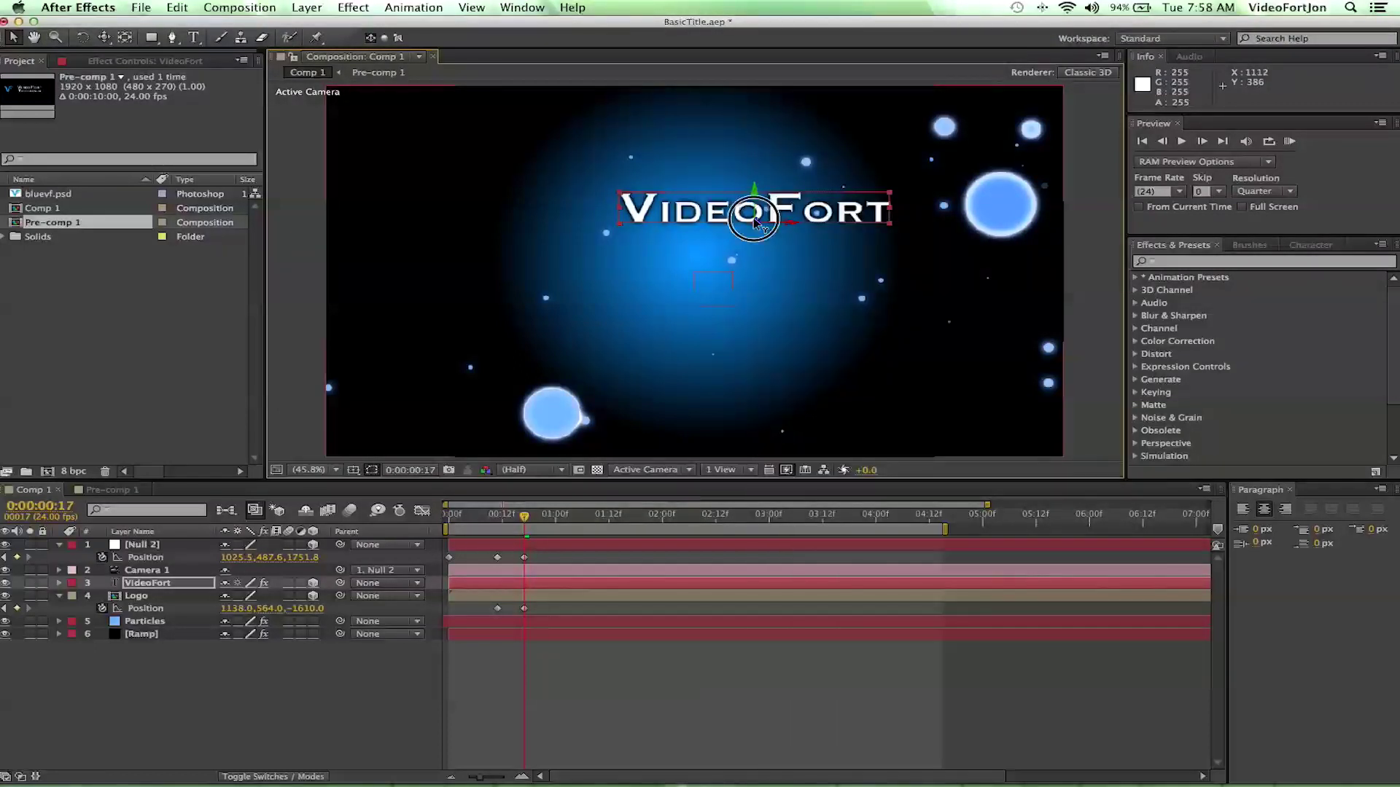
drag(755, 222, 712, 316)
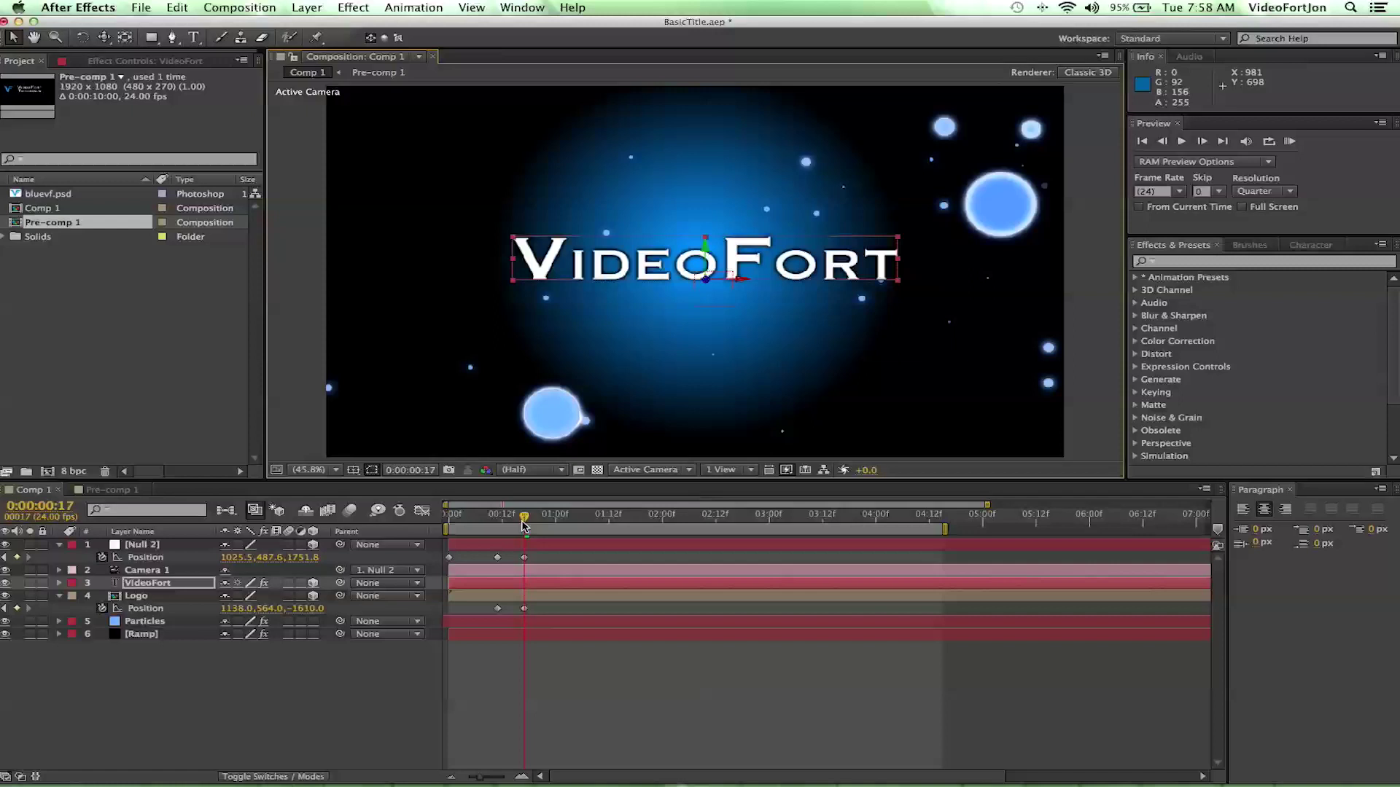
mouse_move(524, 520)
mouse_down()
mouse_move(494, 519)
mouse_move(525, 521)
mouse_up()
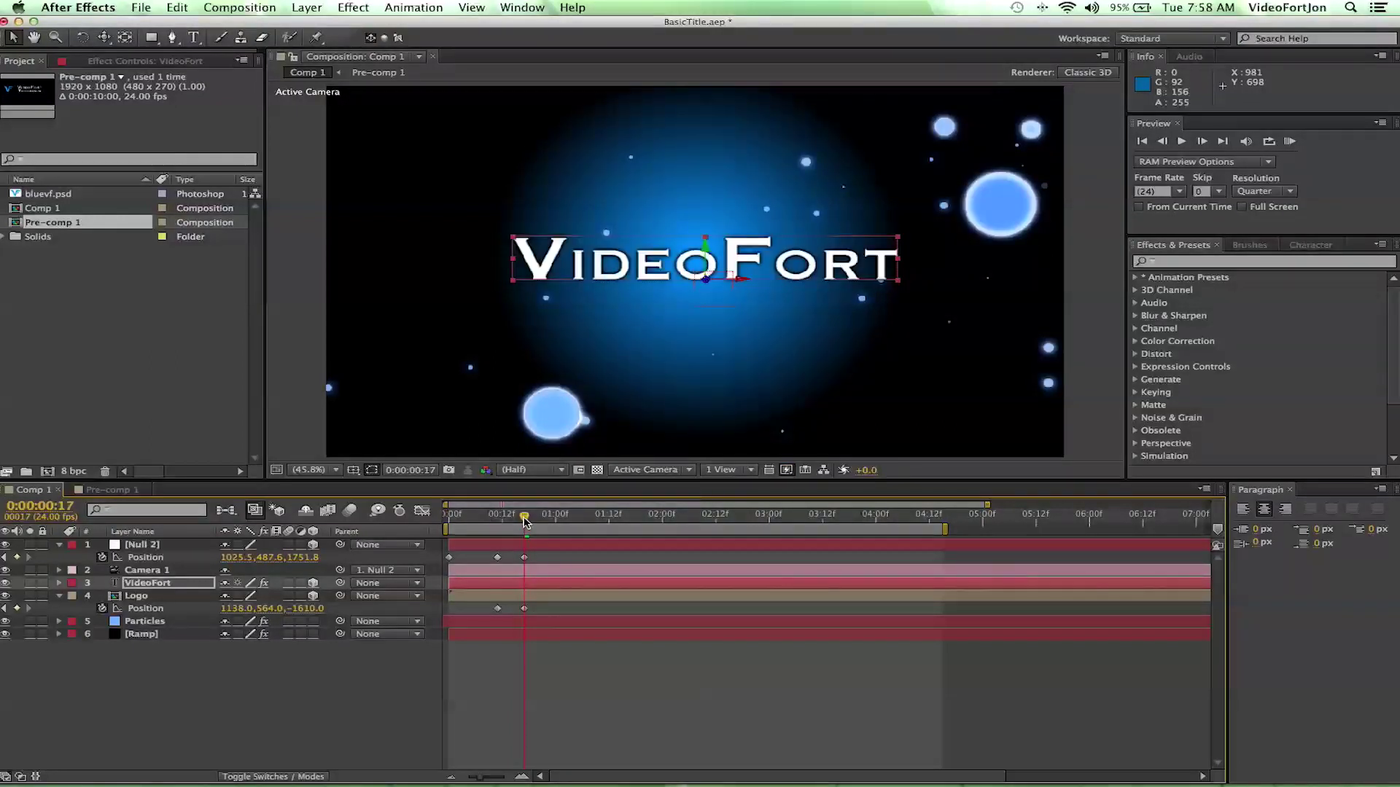
Step: Change the copied text layer's wording from VideoFort to 'Enjoy'
click(148, 583)
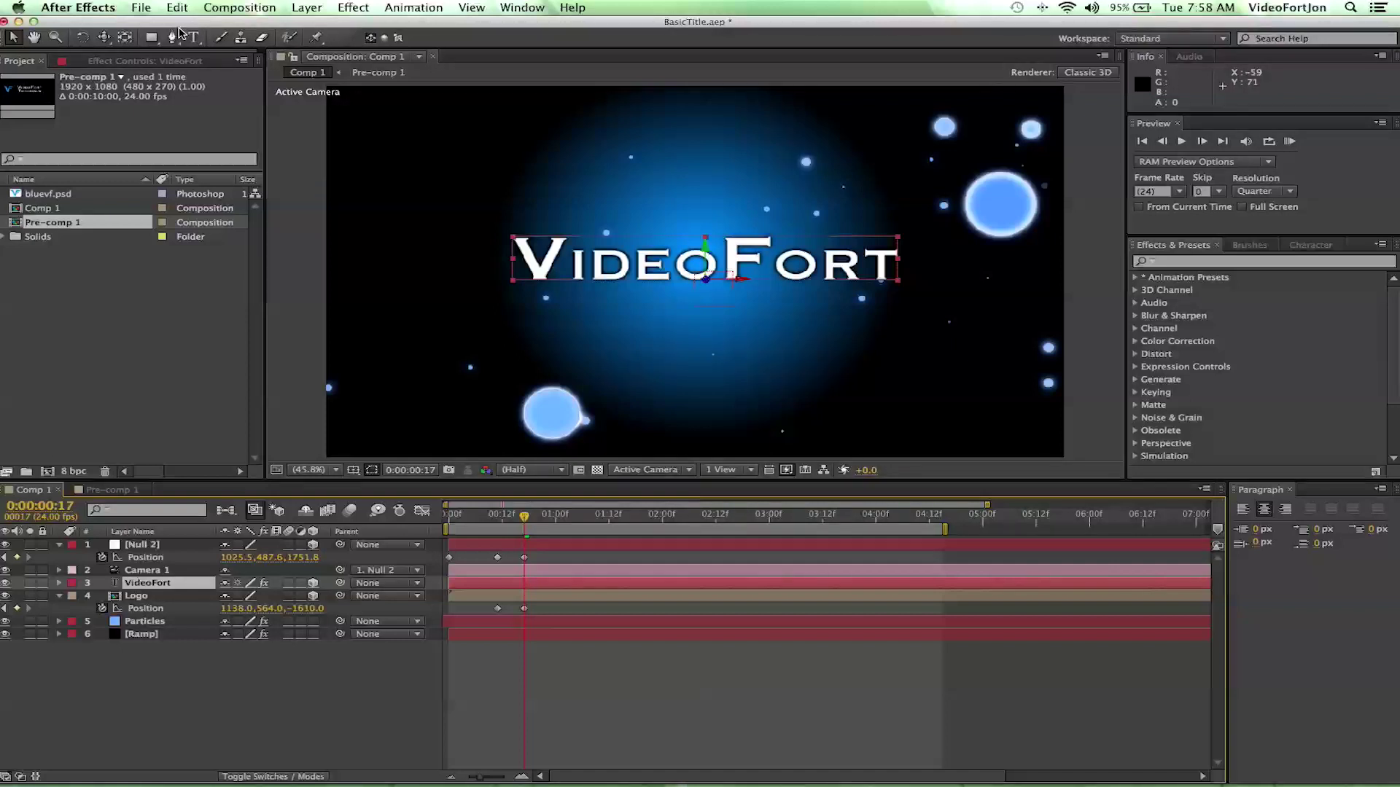
double_click(768, 264)
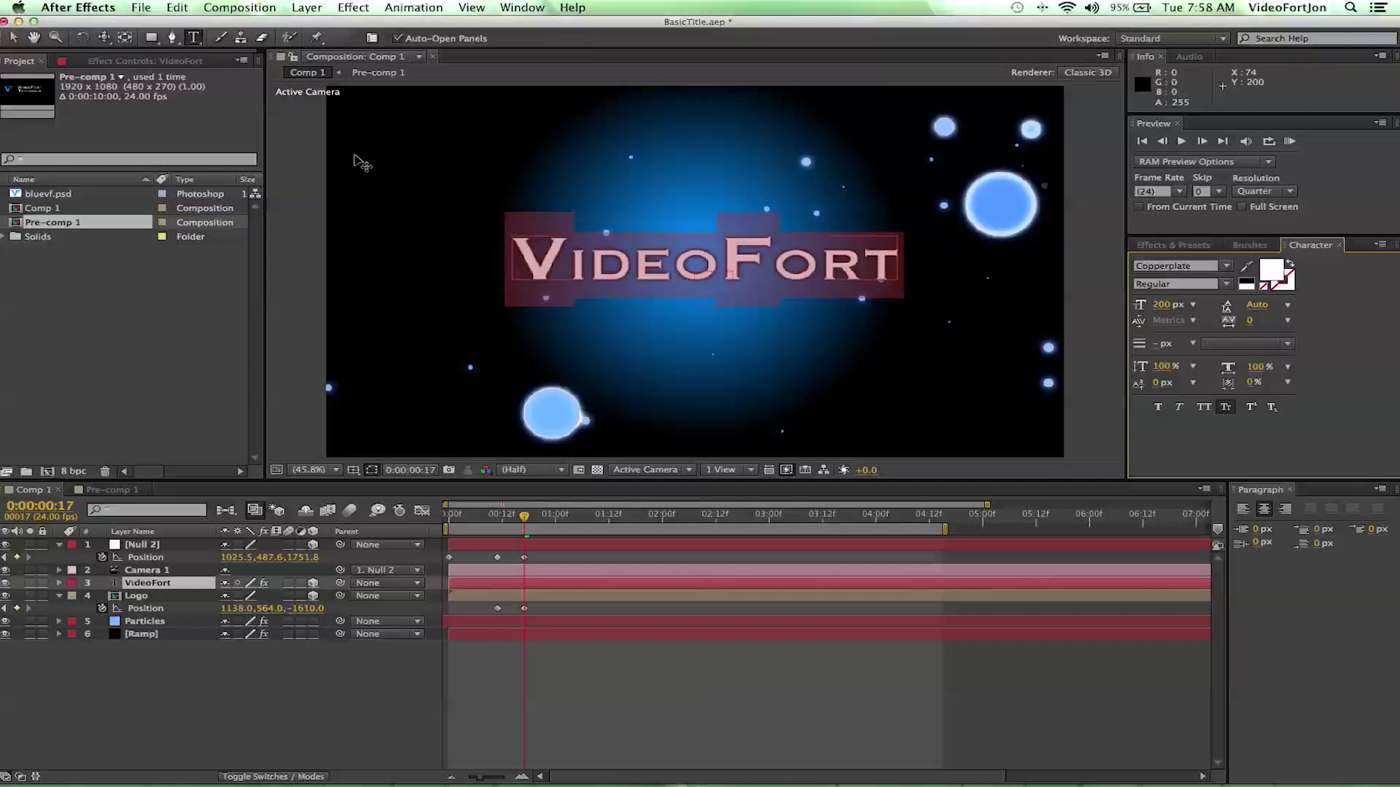
text(N)
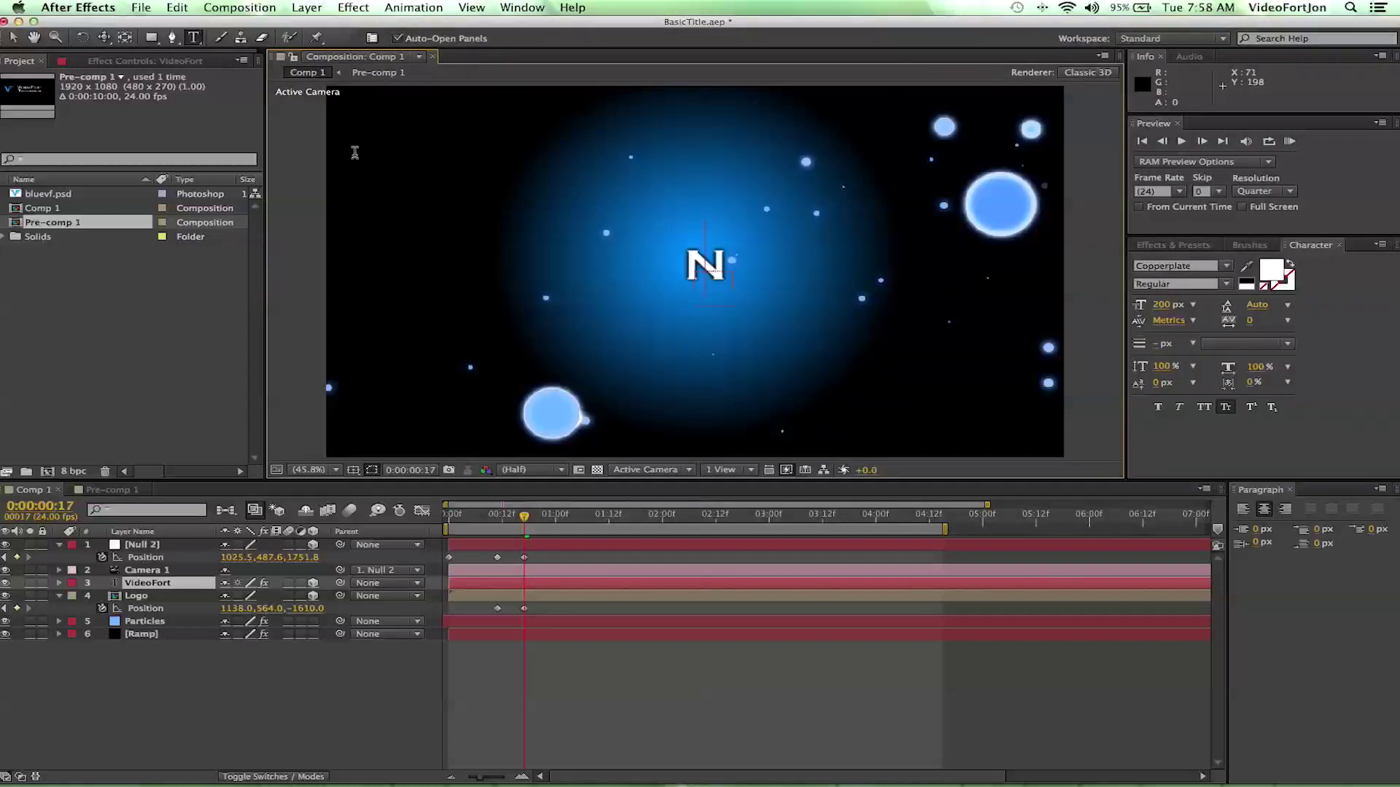
key(BackSpace)
text(En)
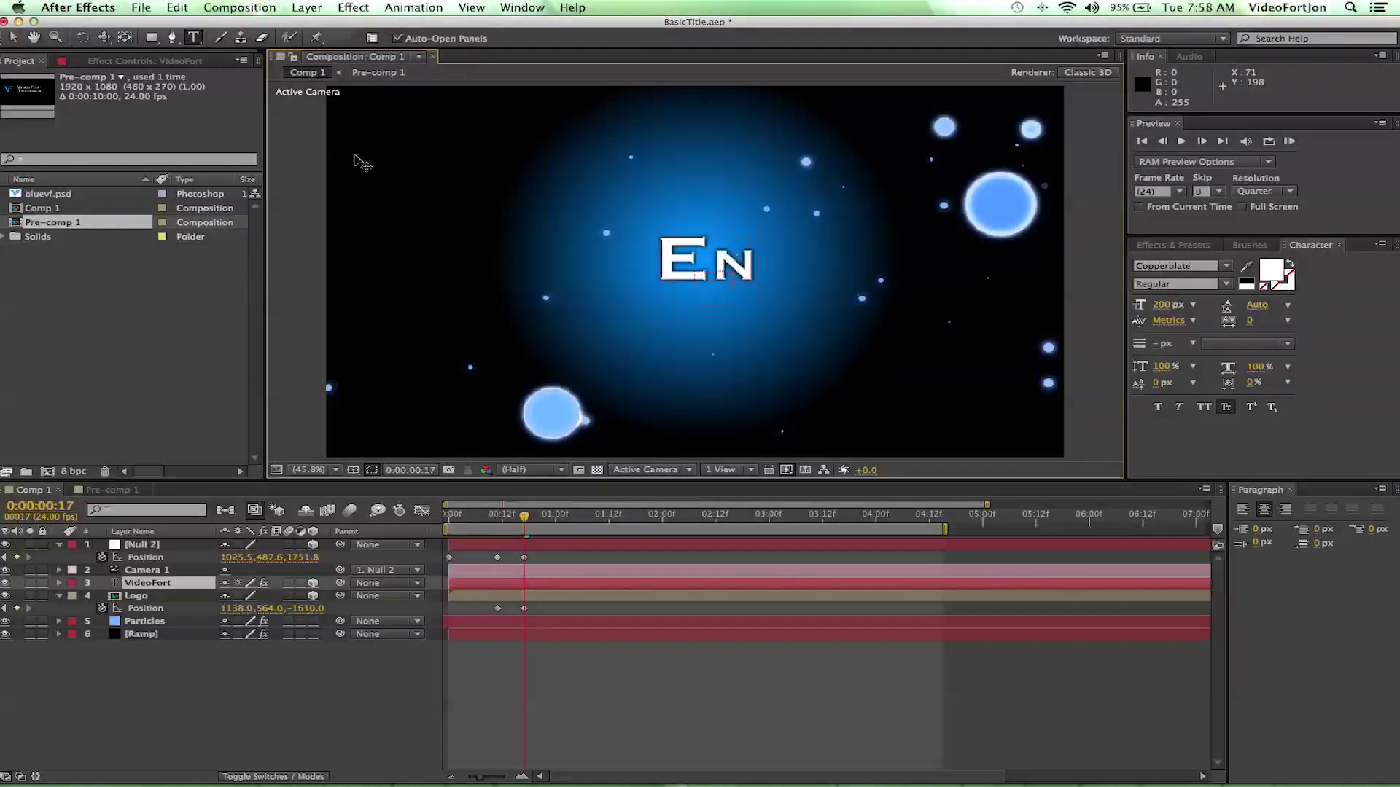
text(joy)
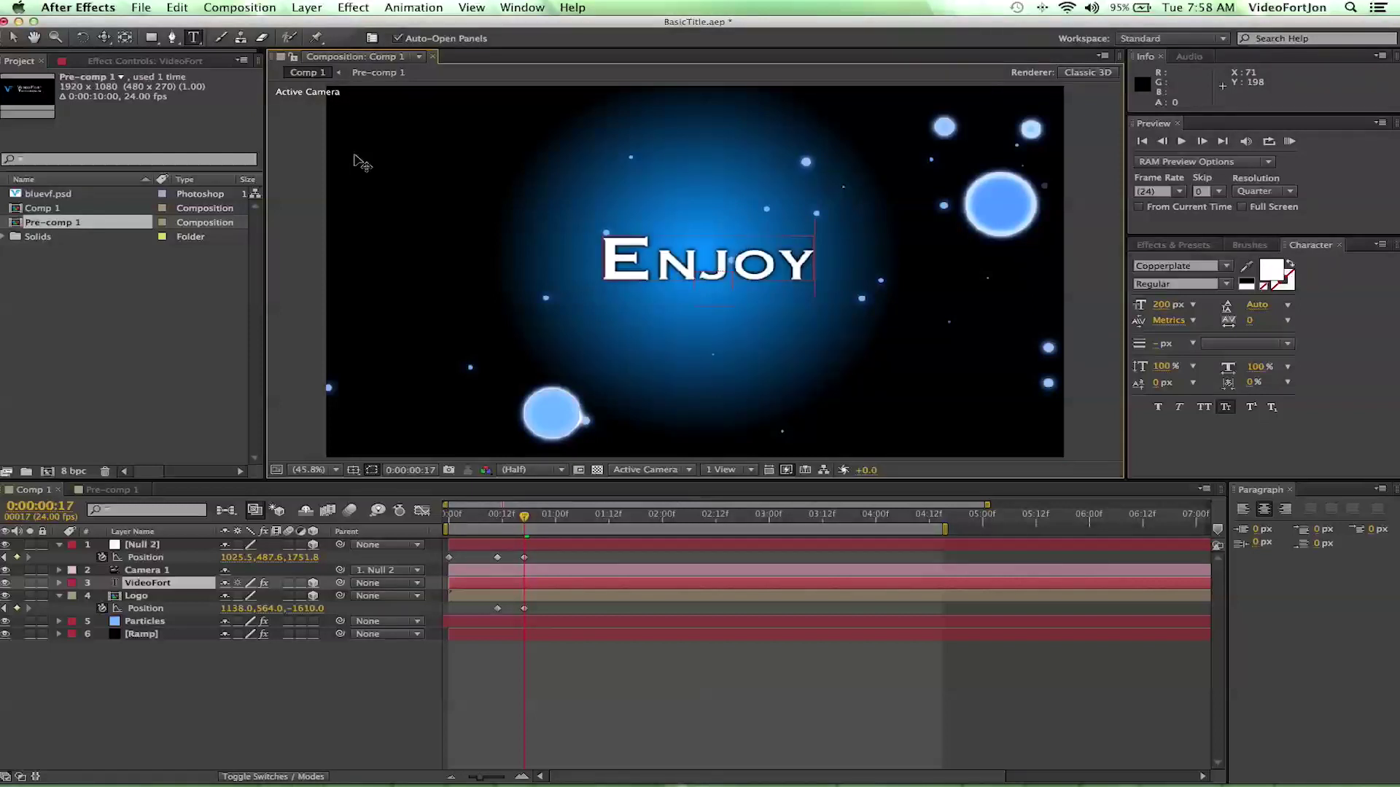
click(15, 37)
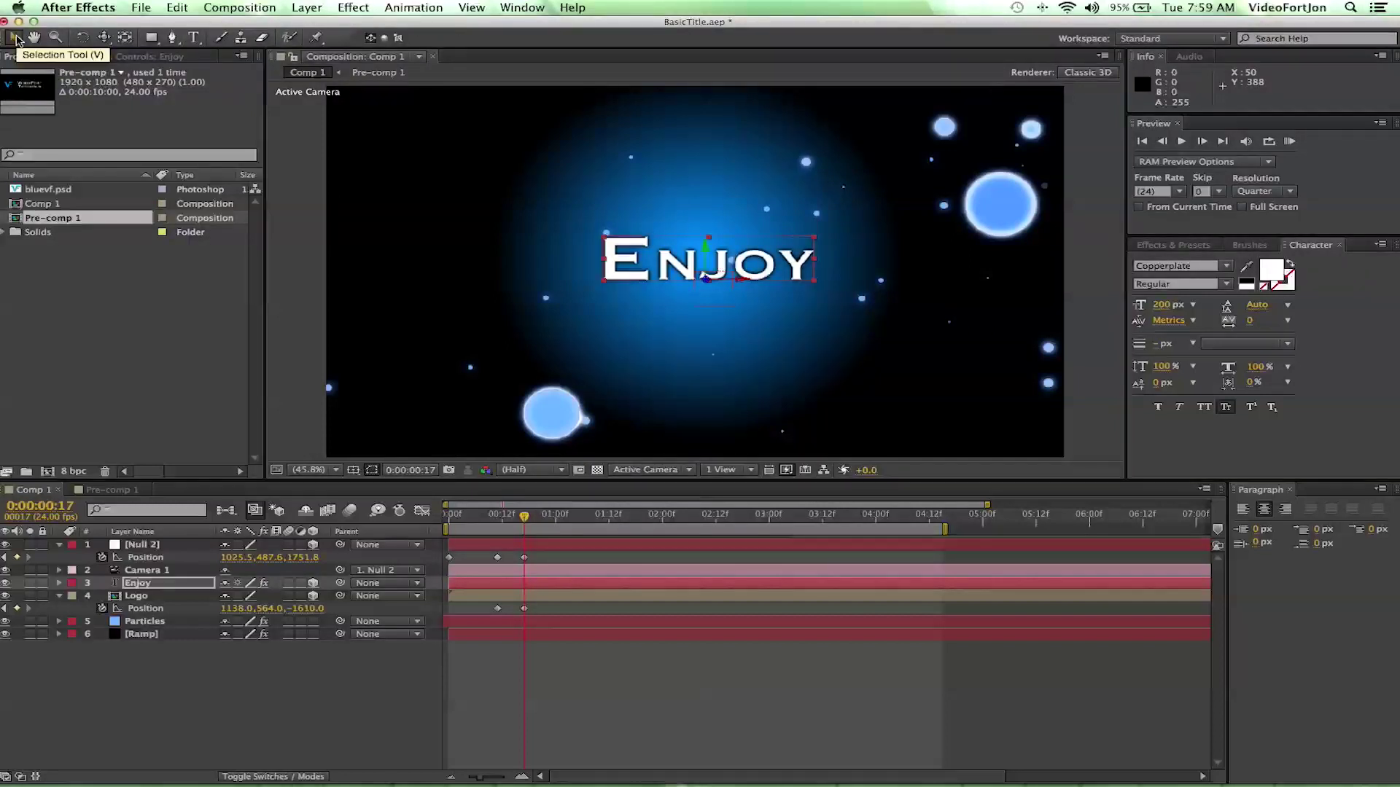
Step: Step the time indicator to frame 0:00:00:14 and select the Enjoy layer
click(517, 518)
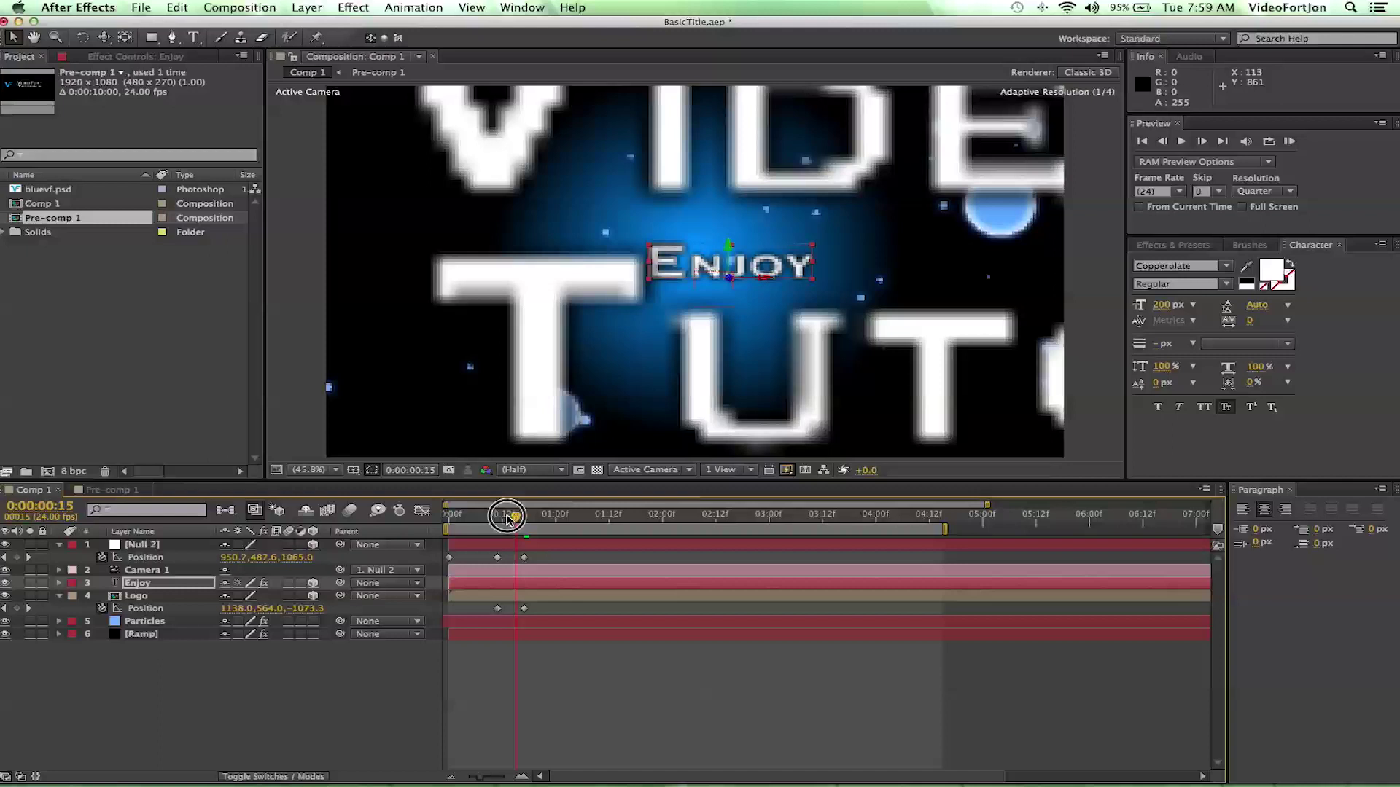
drag(508, 518, 501, 518)
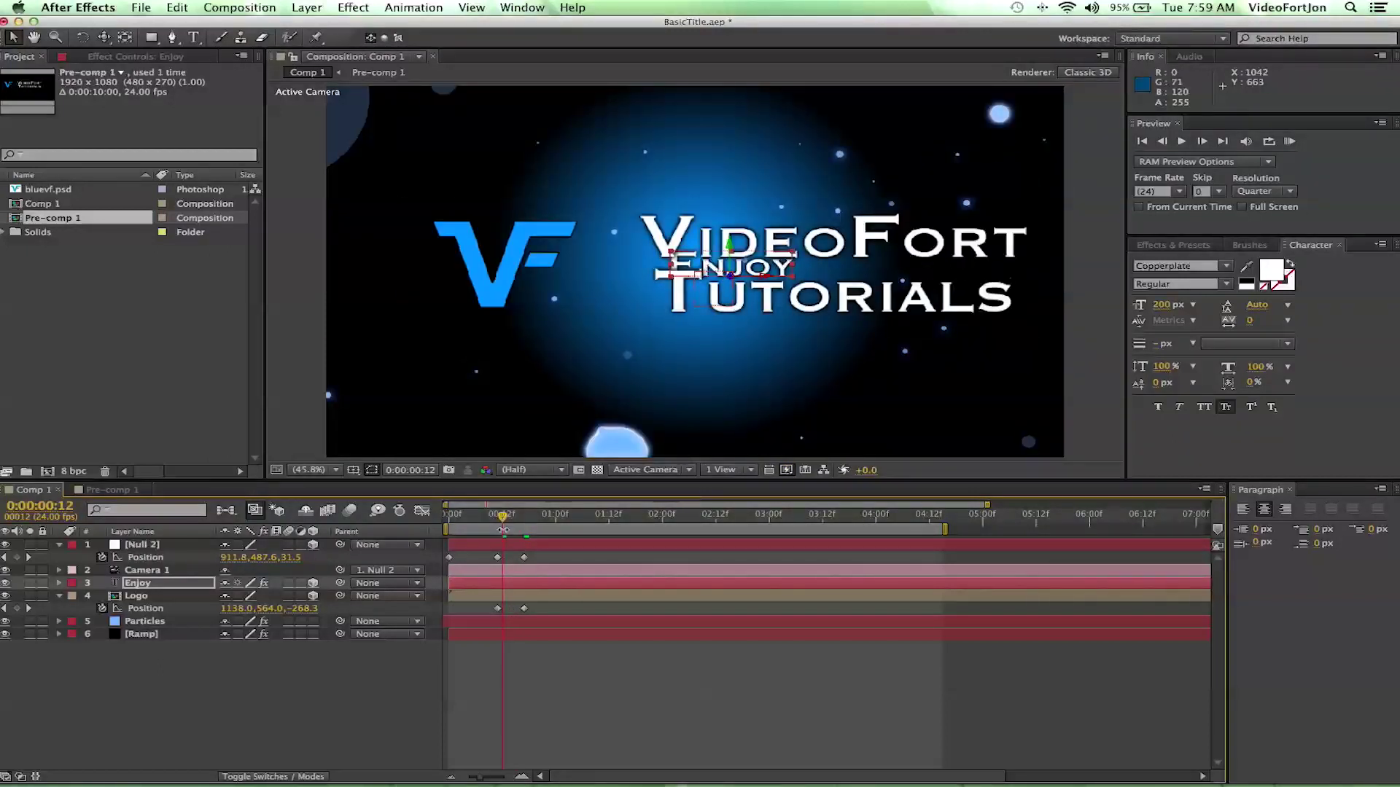
drag(503, 520, 519, 518)
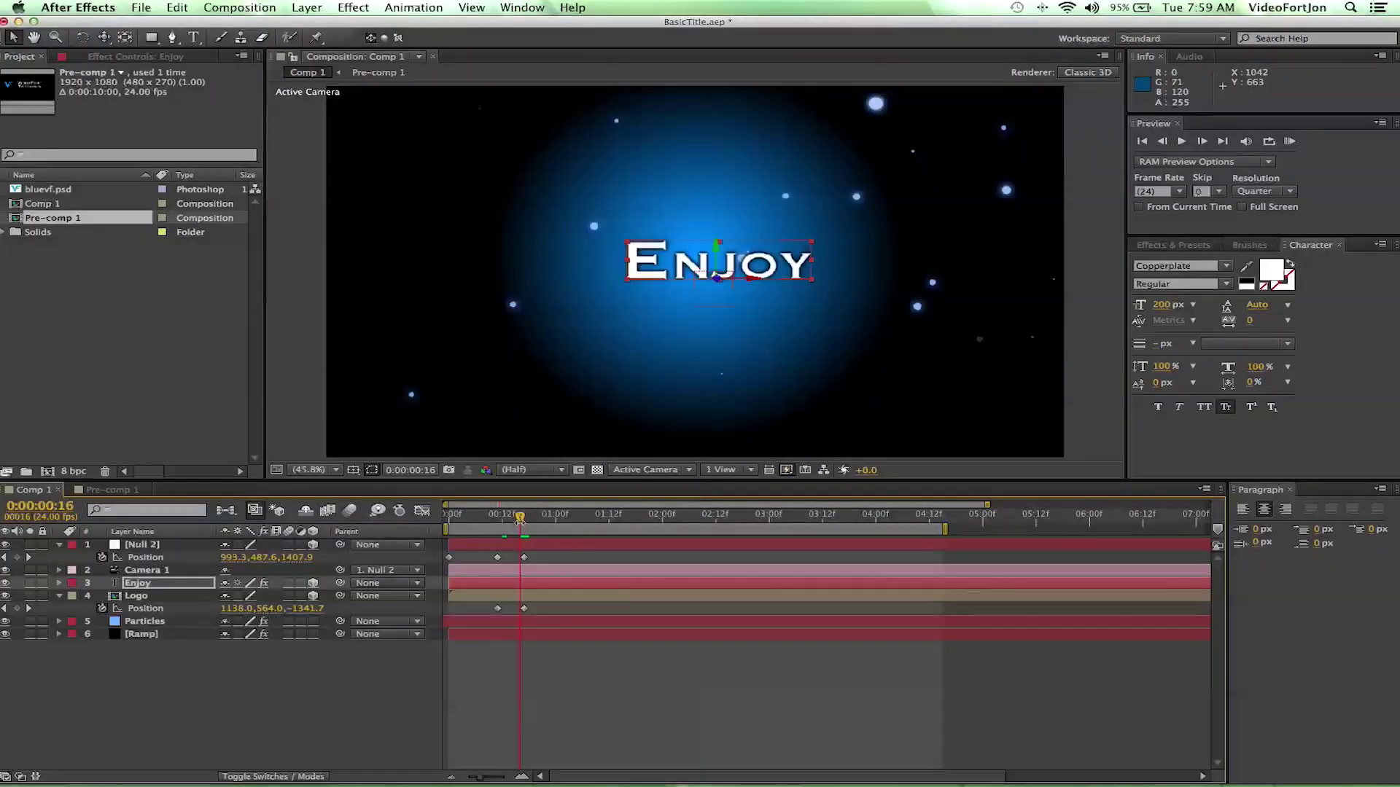
click(1162, 141)
click(1162, 142)
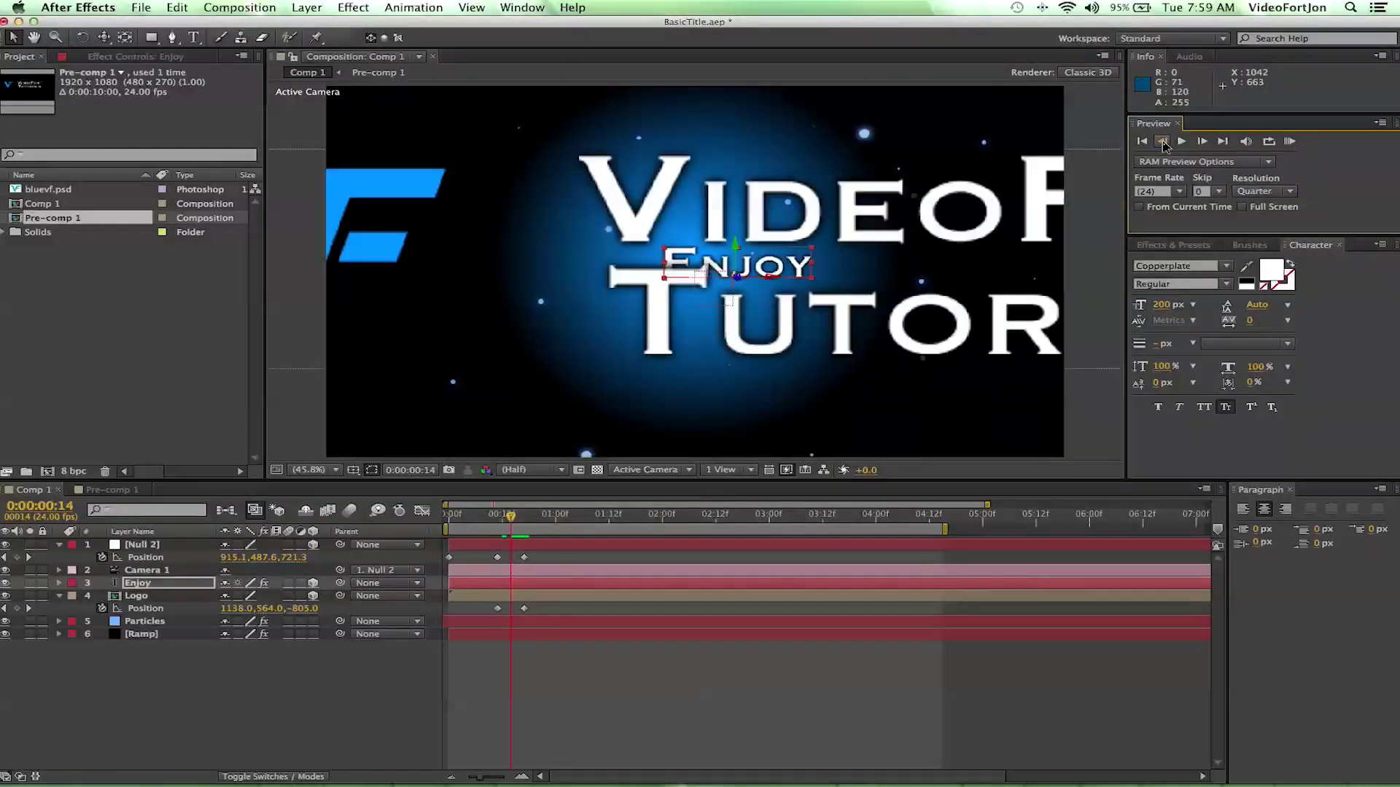
click(1202, 143)
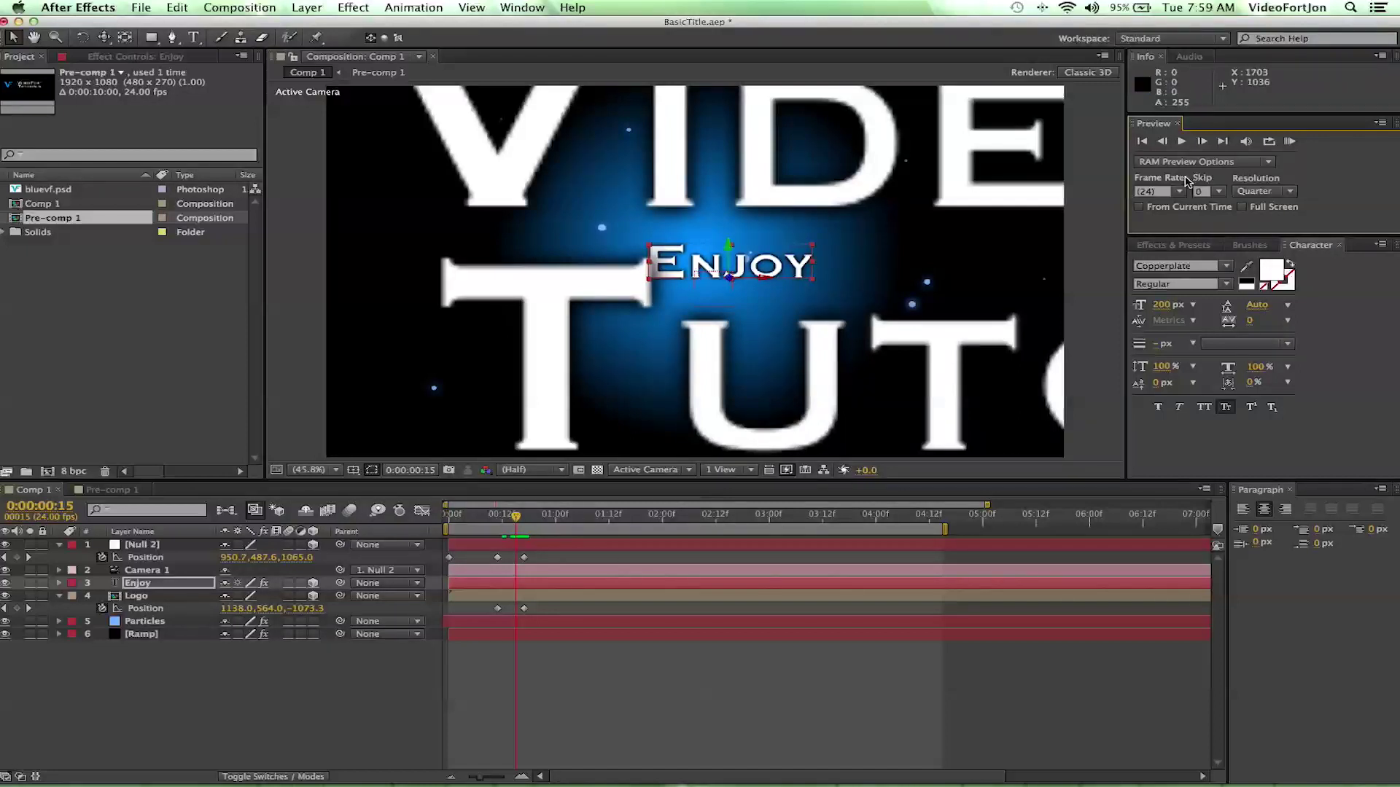
click(1168, 141)
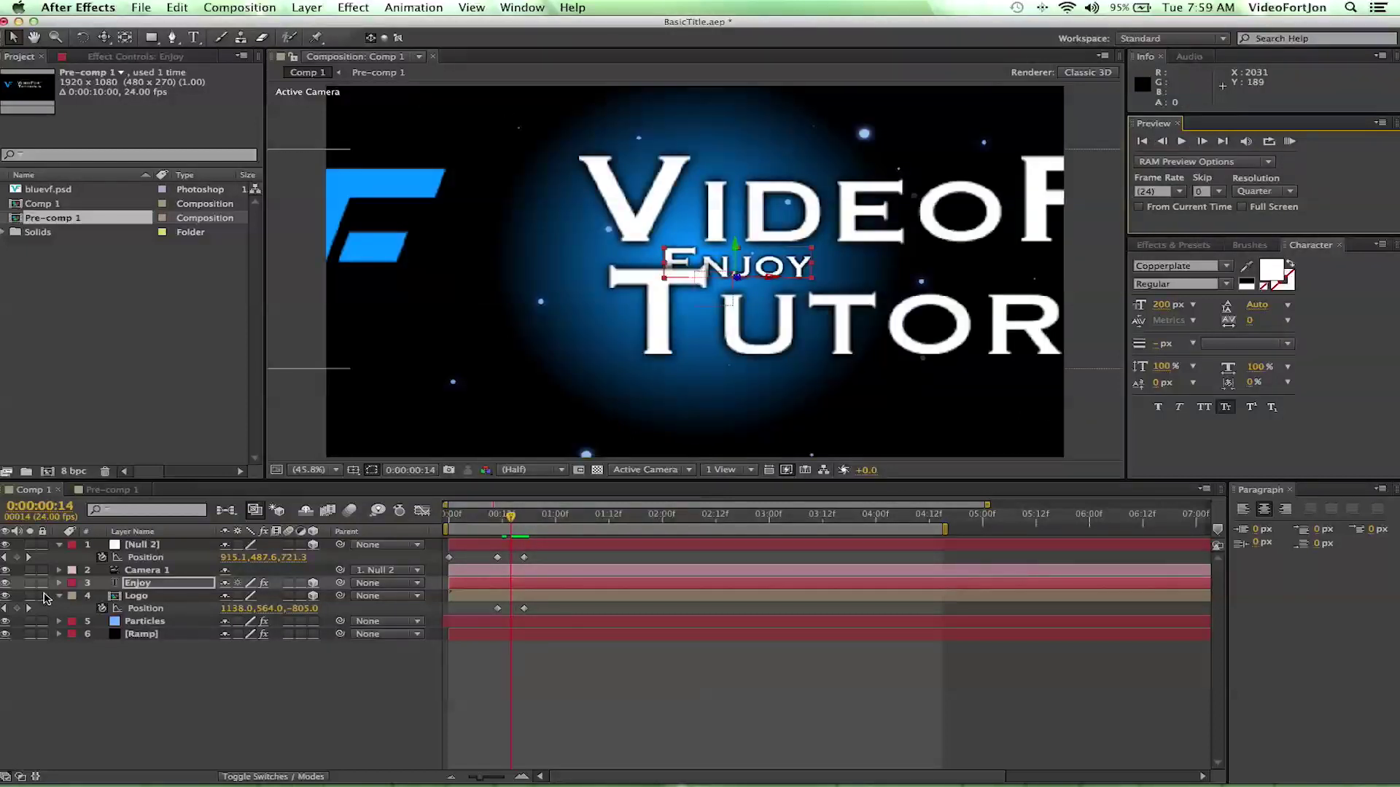
click(133, 583)
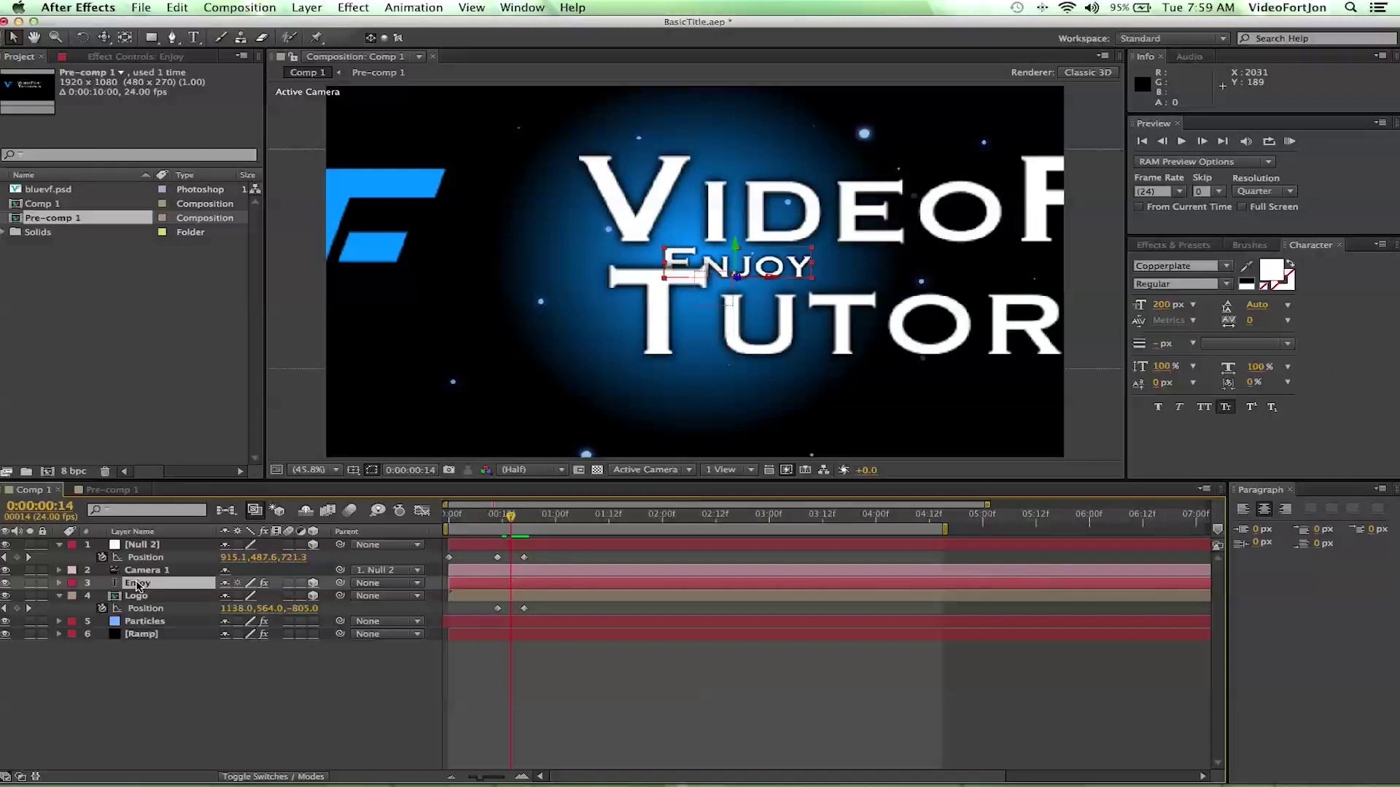
Step: Keyframe the Enjoy layer's Opacity at 0% on frame 14
key(t)
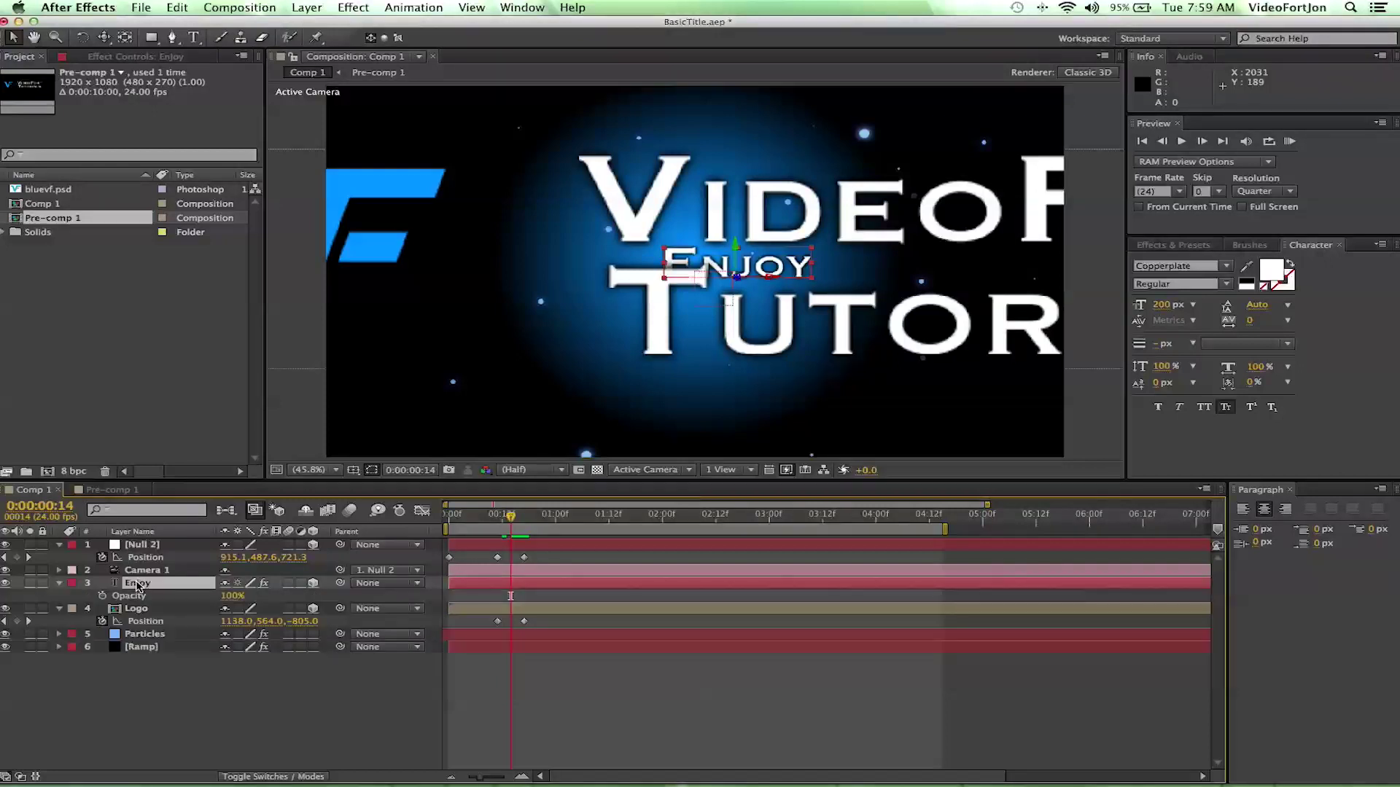
click(103, 598)
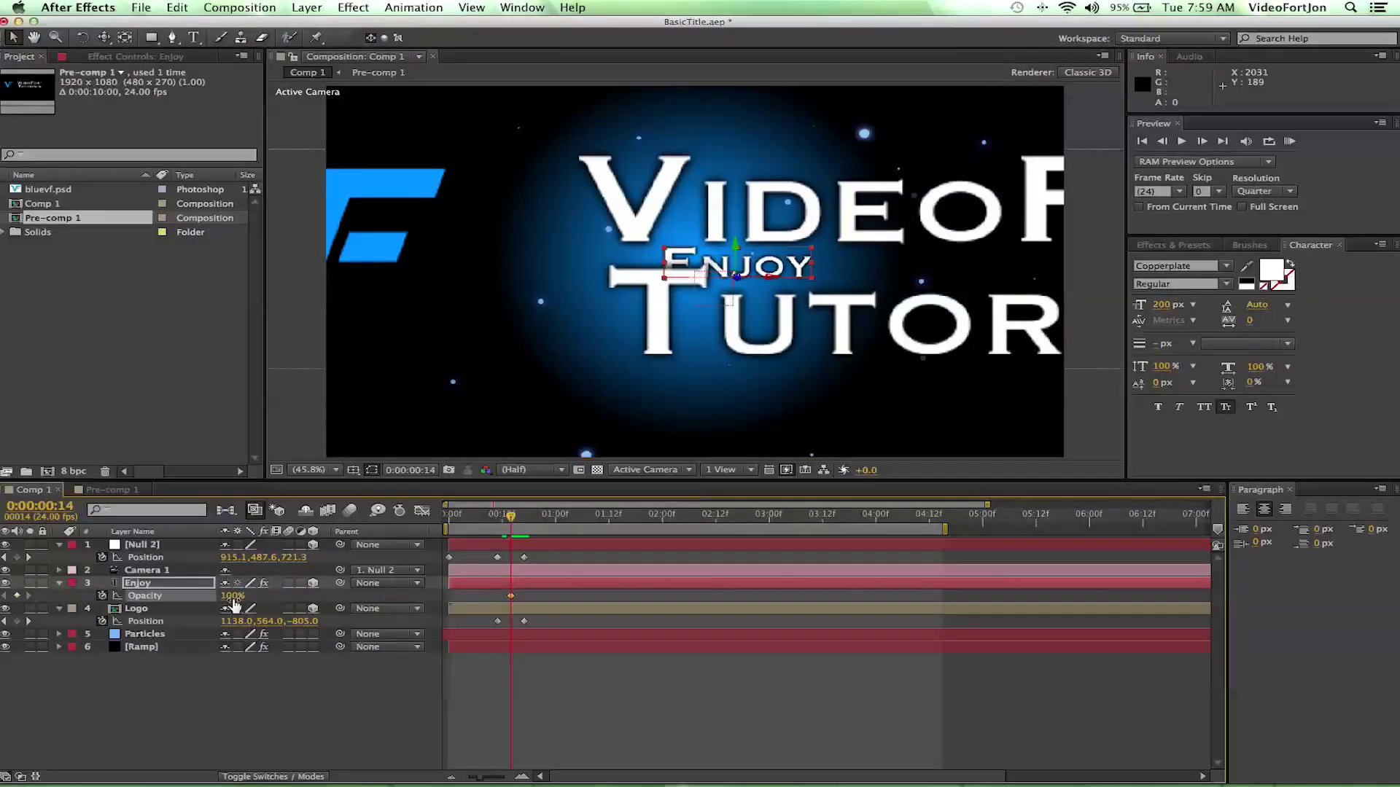
drag(233, 604, 3, 557)
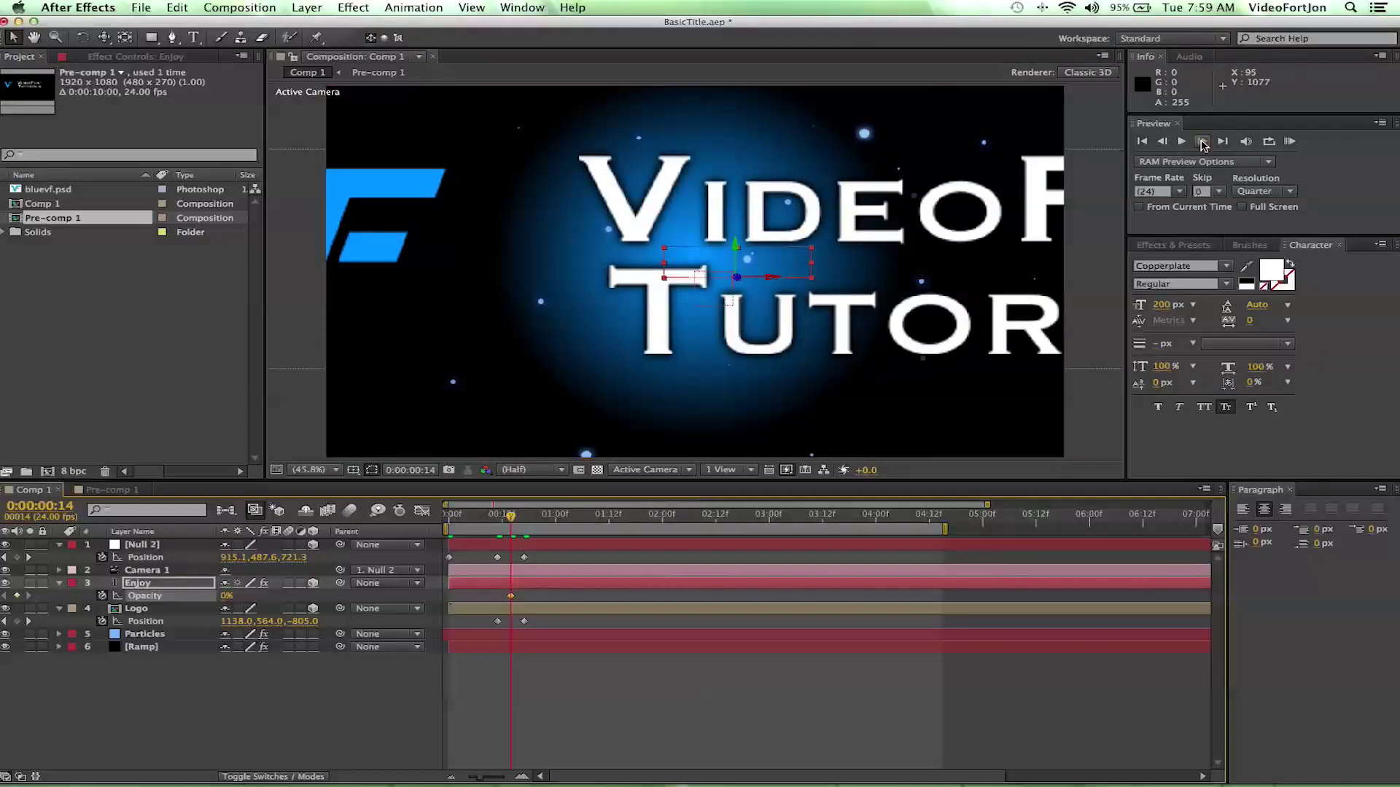
Step: Set a 100% Opacity keyframe on frame 17 for the Enjoy layer
click(1202, 143)
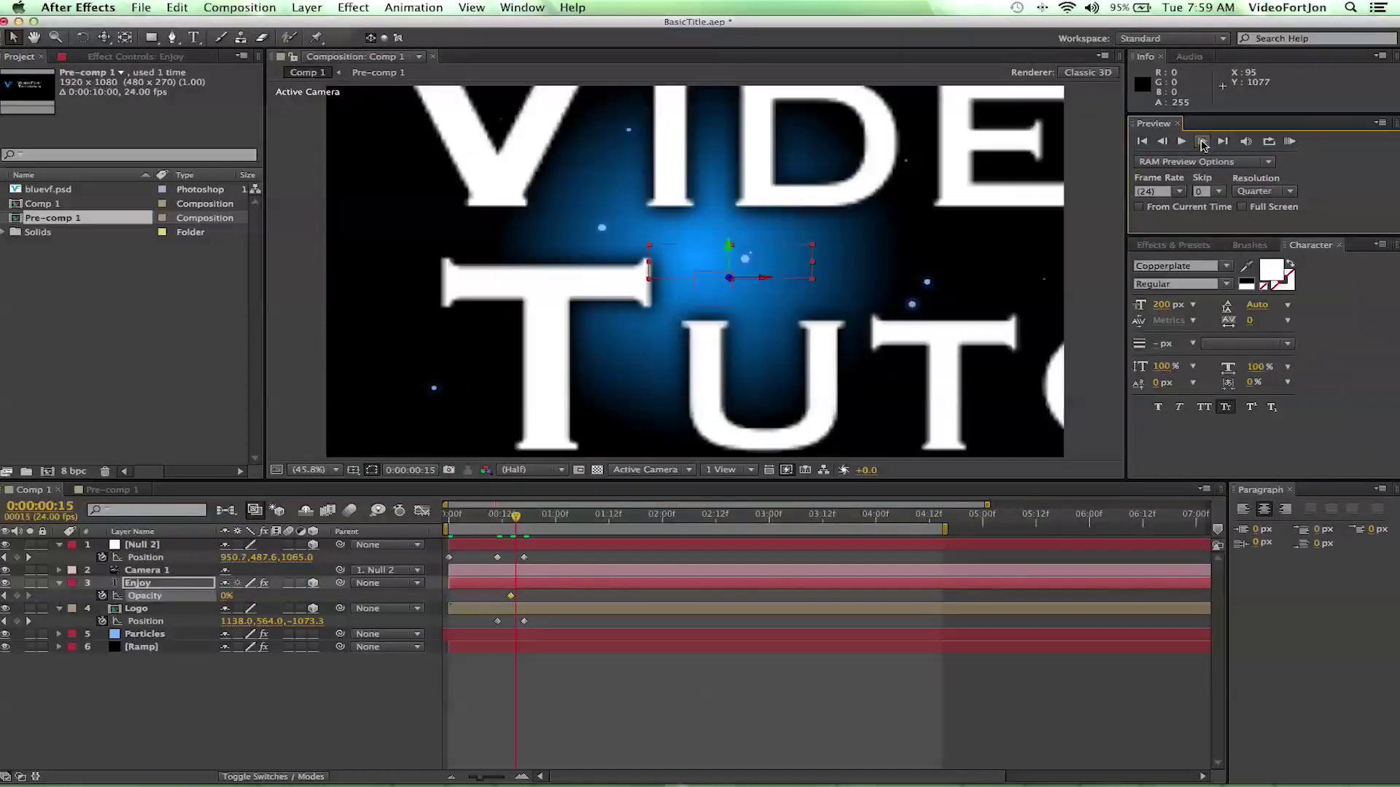
click(1202, 142)
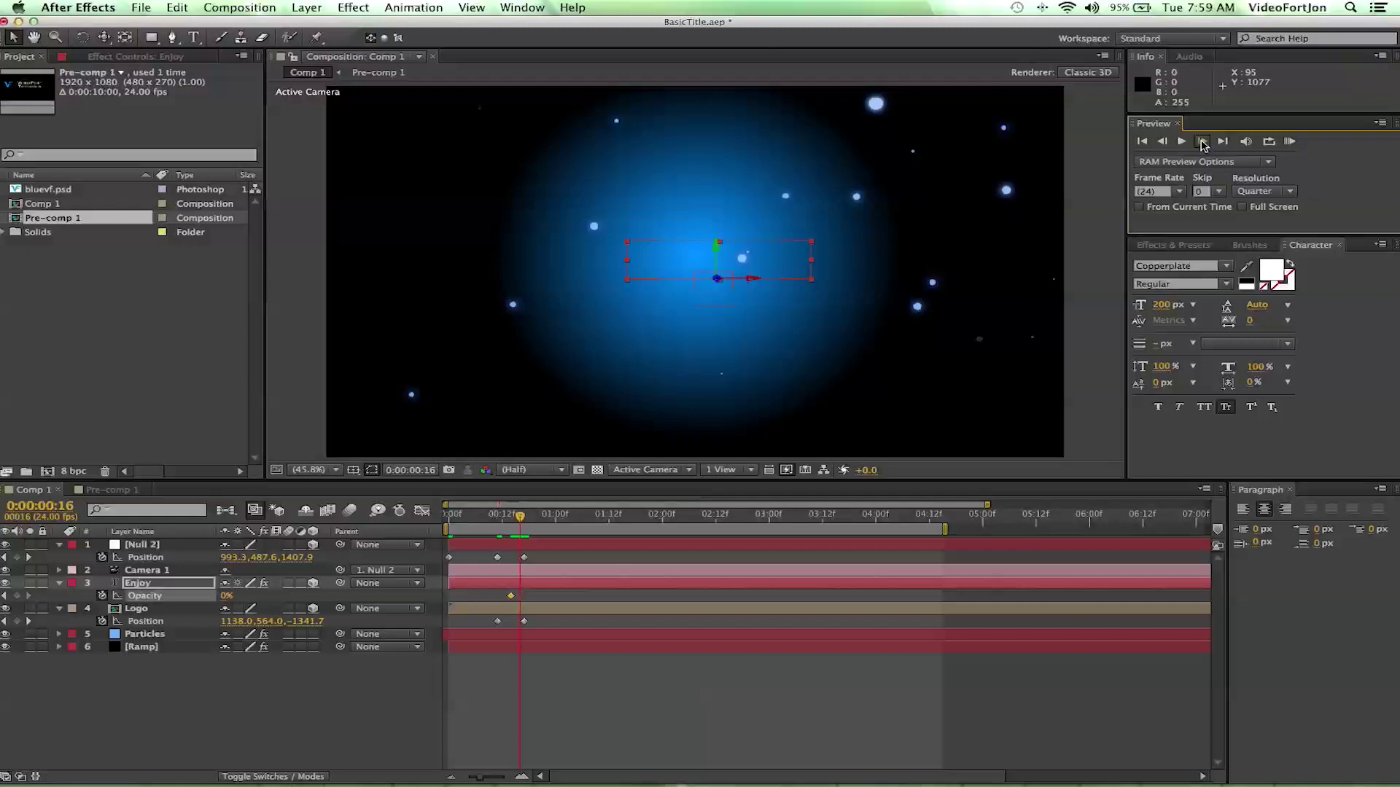
click(1202, 142)
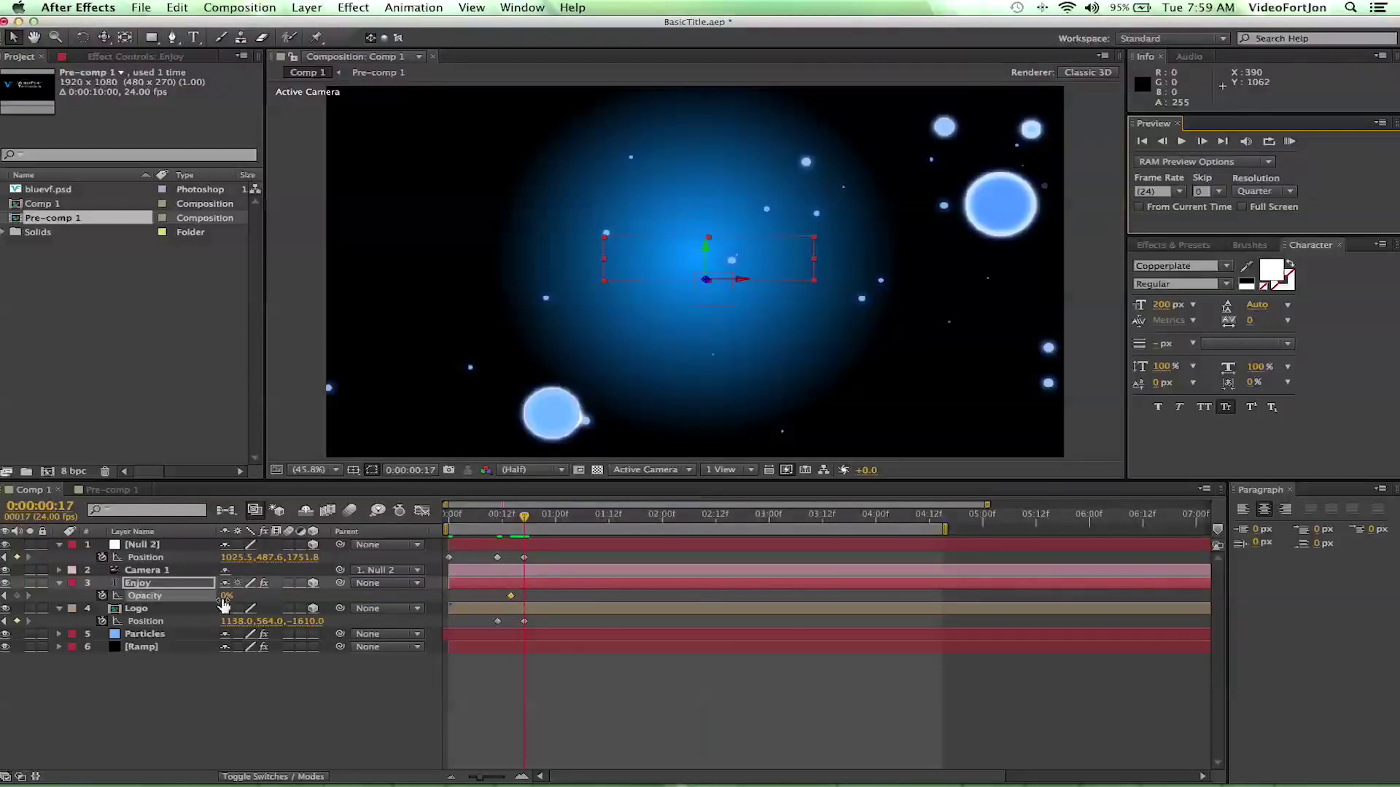
drag(223, 606, 350, 599)
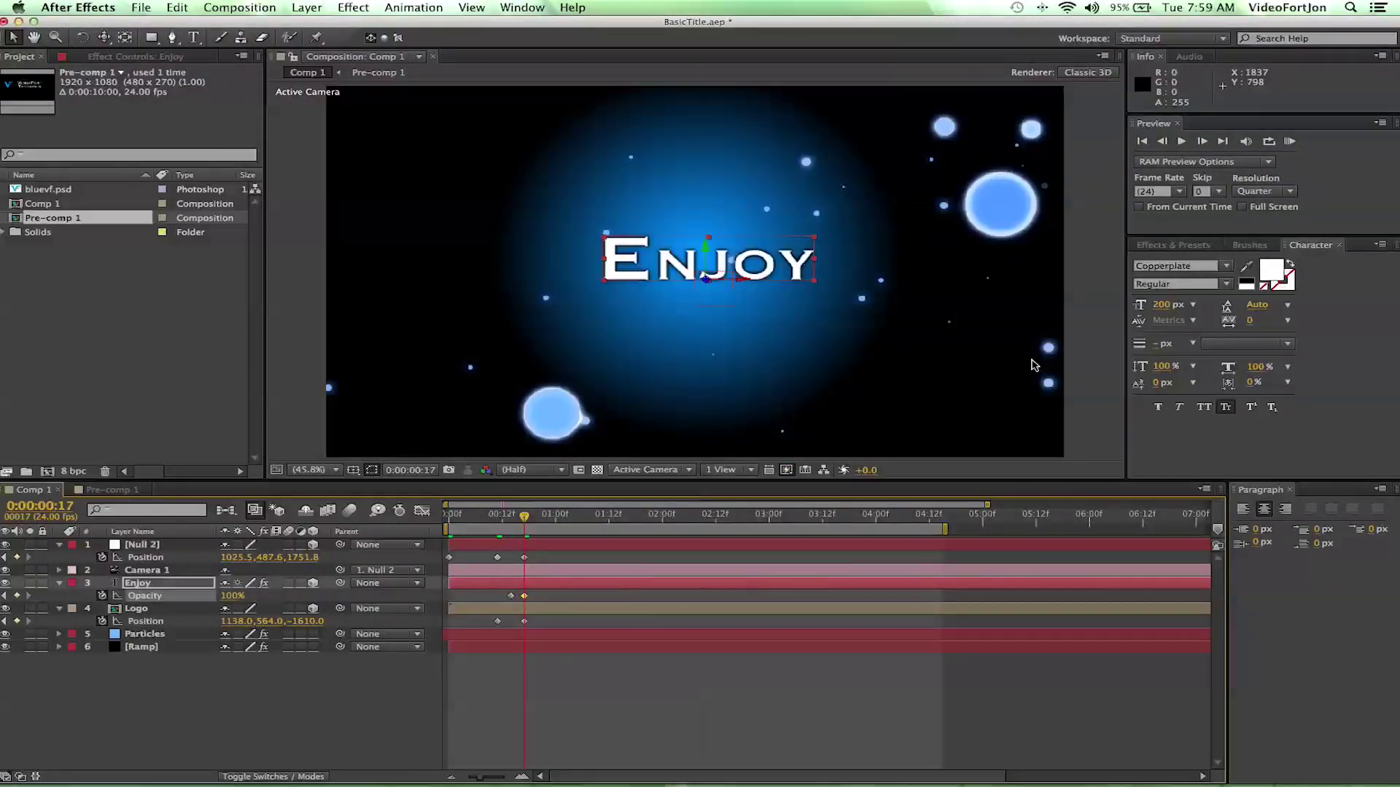
Step: Step through frames 14 to 18 to check the fade-in, then return to frame 12
click(1162, 141)
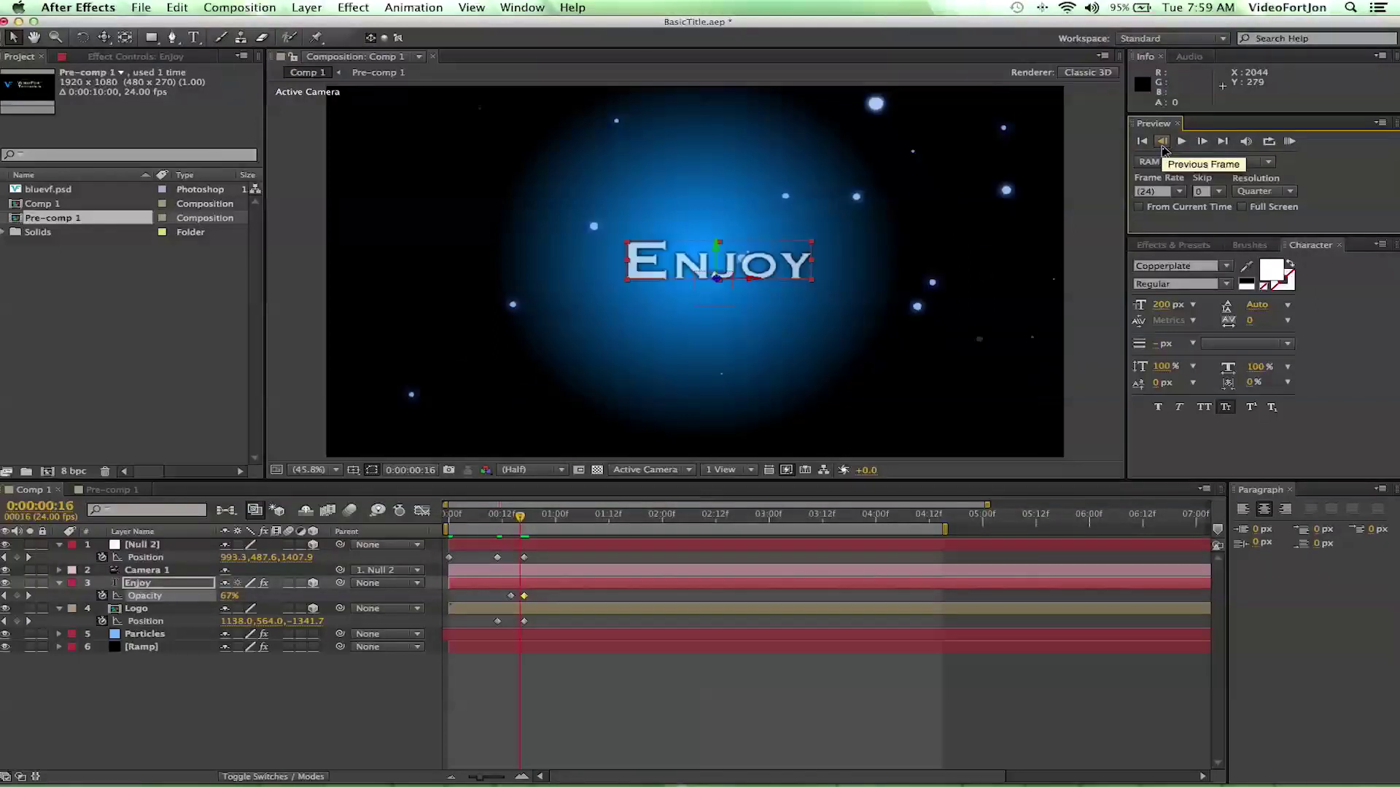
click(1162, 141)
click(1162, 146)
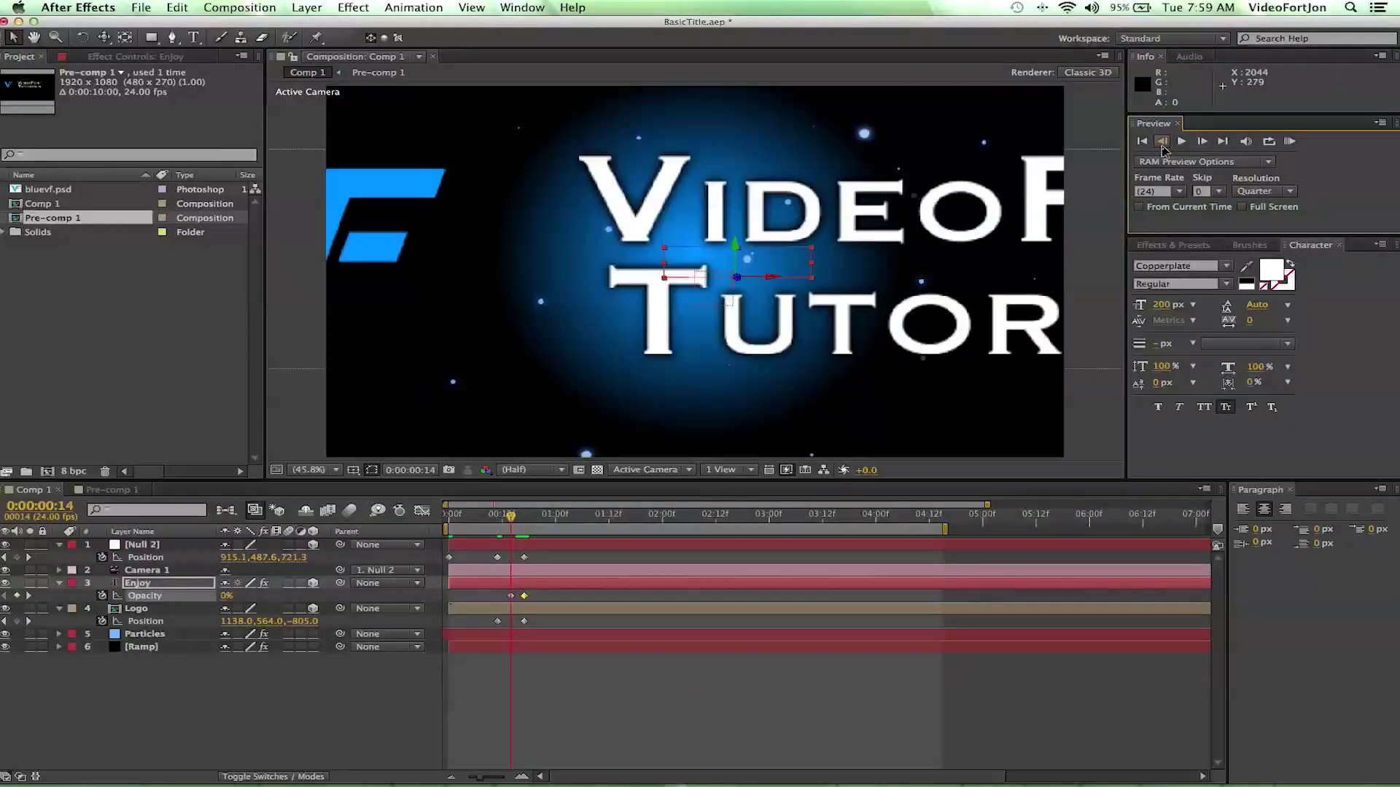
click(1203, 145)
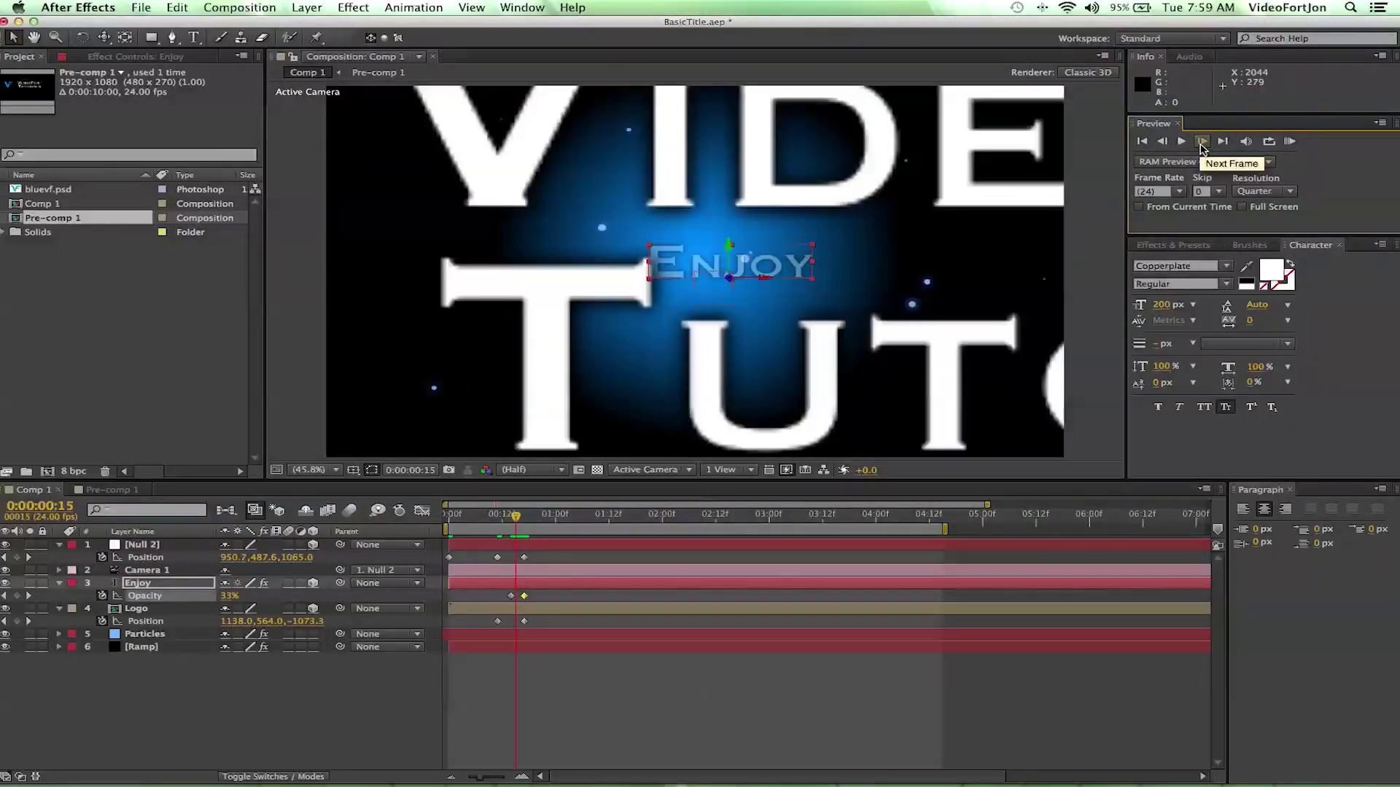
click(1203, 145)
click(1202, 145)
click(1203, 146)
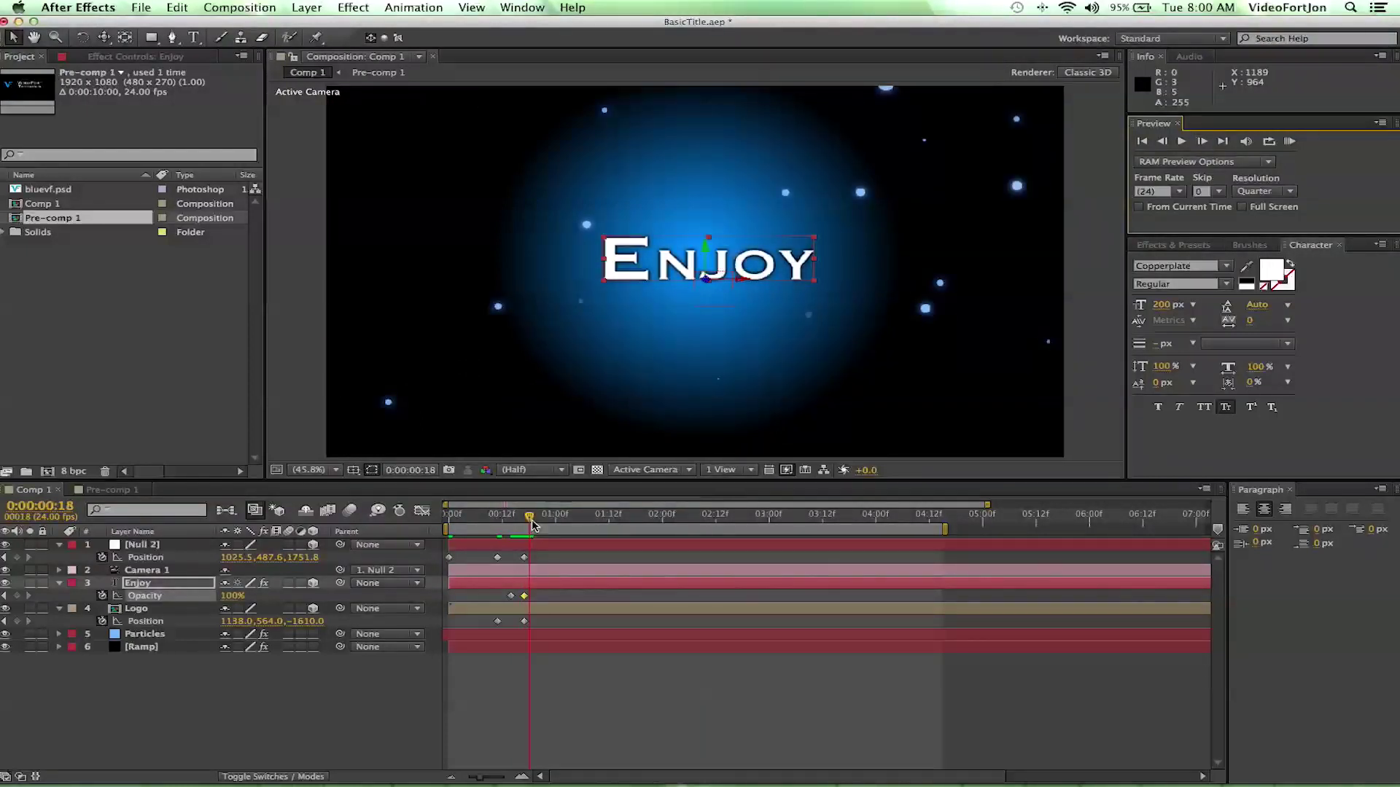
drag(531, 523, 500, 519)
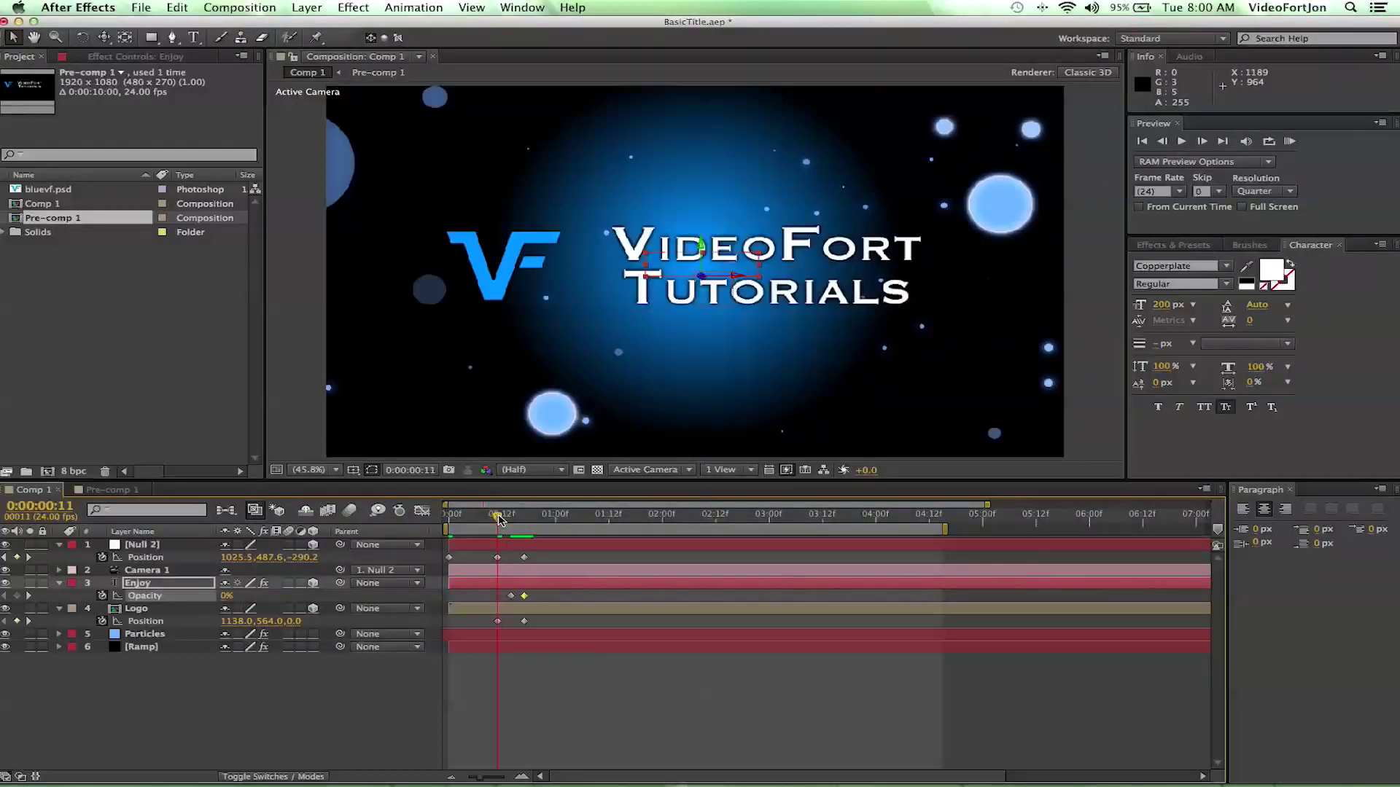
Step: Inspect the Null 2 and Logo Position keyframes, Z 0 to -1610 at frame 17
click(134, 547)
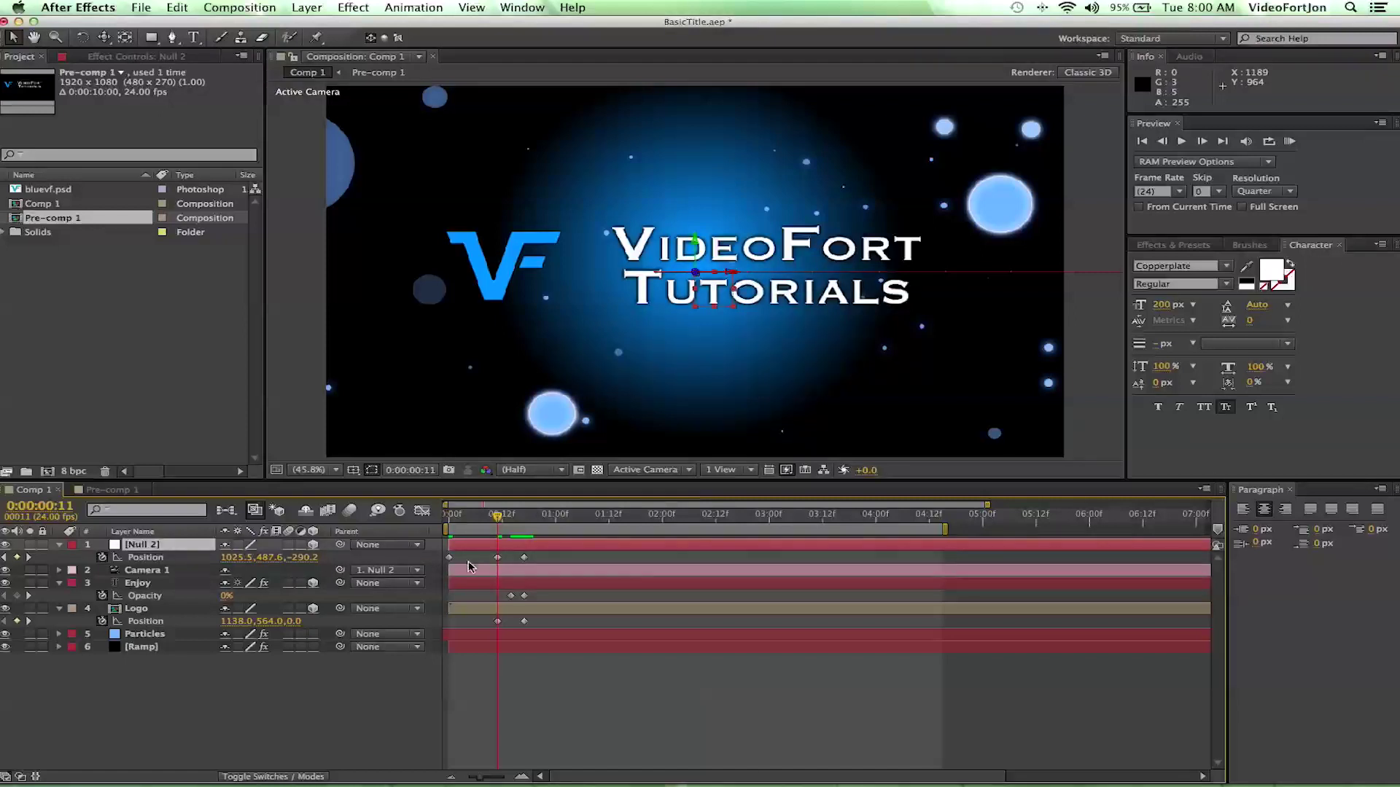
click(500, 561)
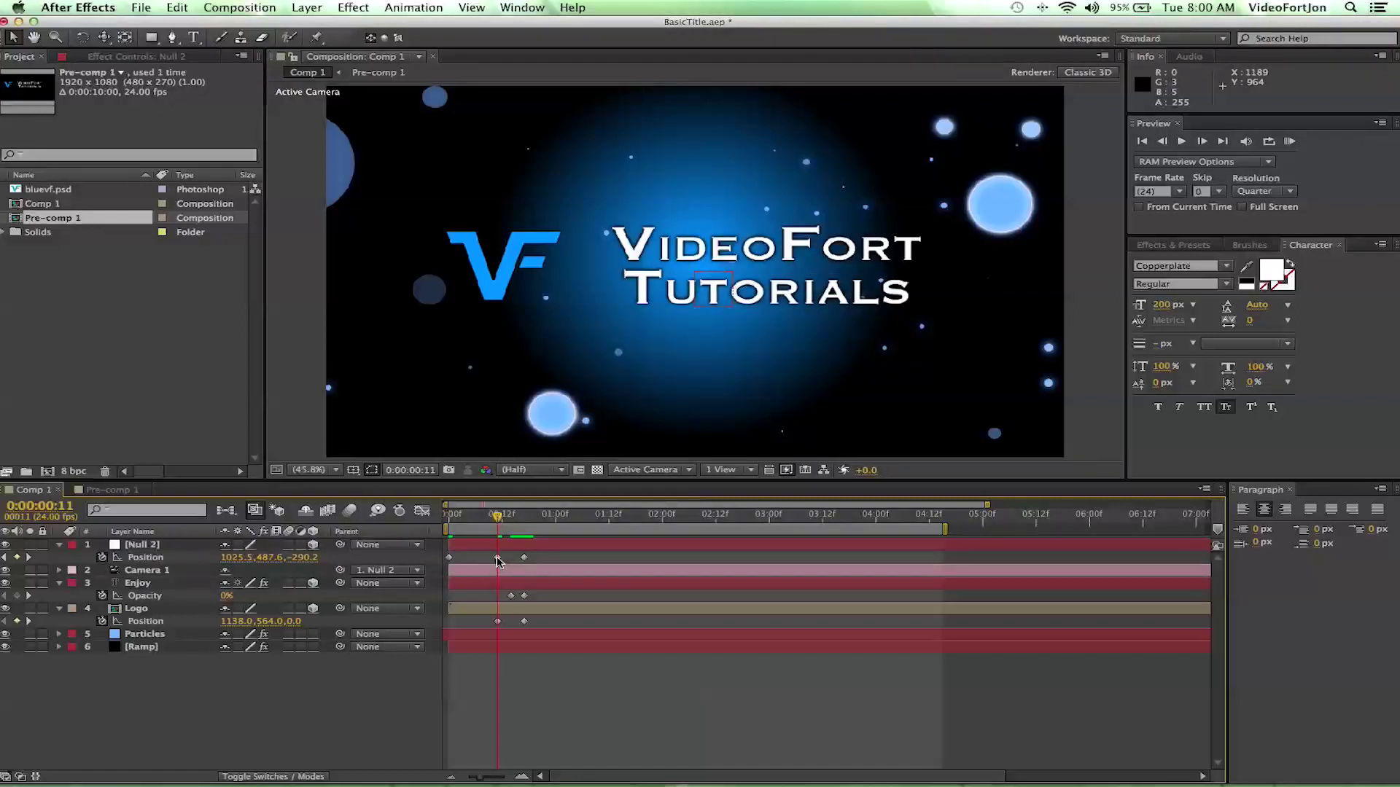
click(497, 559)
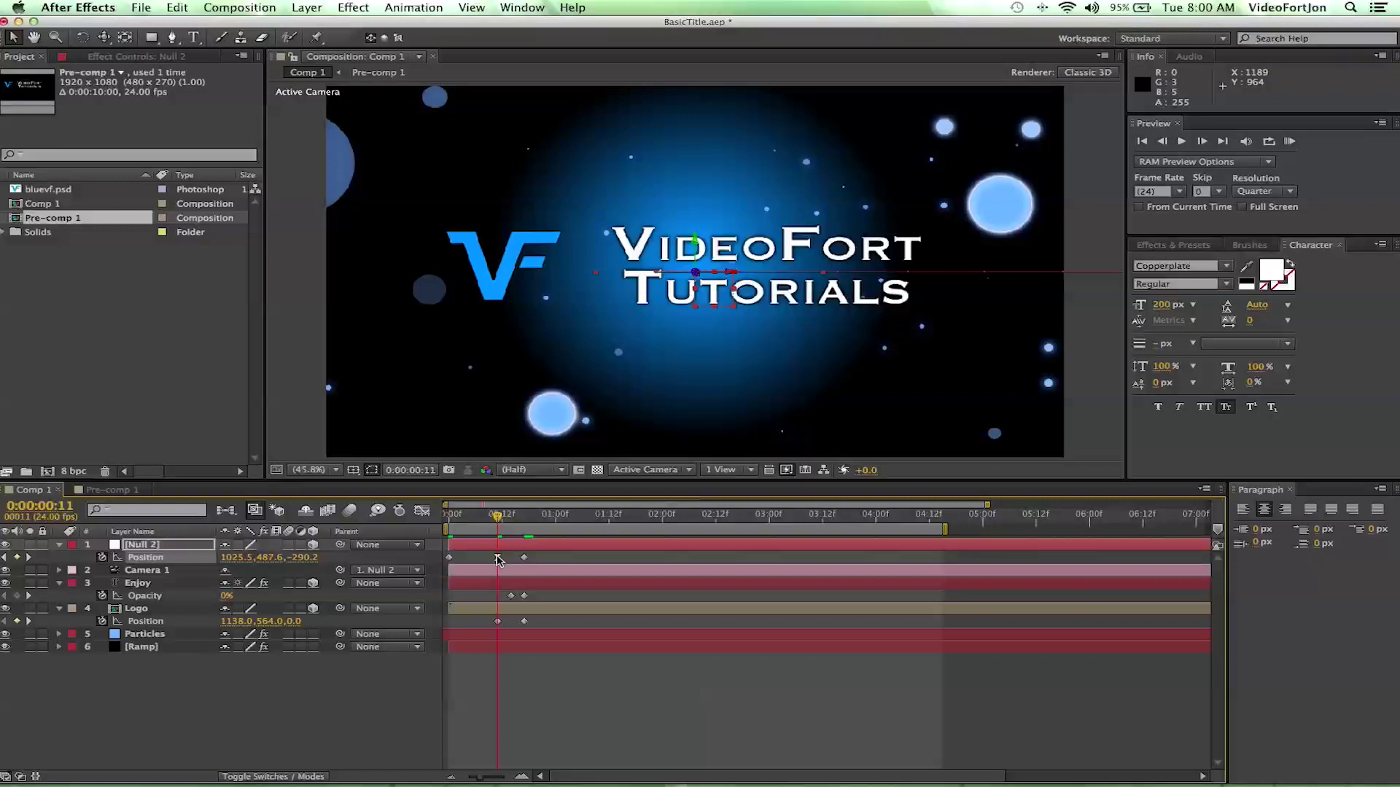
mouse_move(499, 518)
mouse_down()
mouse_move(459, 518)
mouse_move(525, 522)
mouse_up()
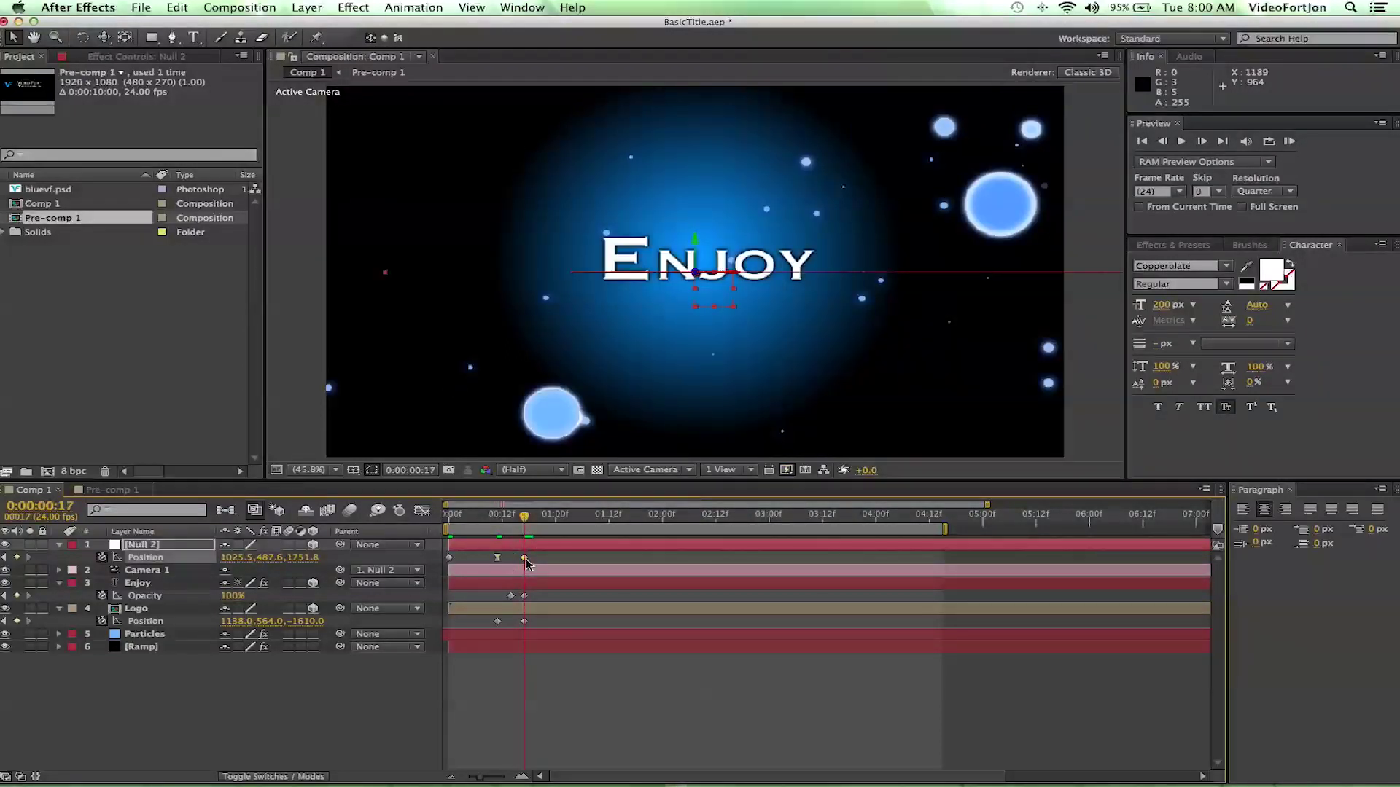
mouse_move(527, 563)
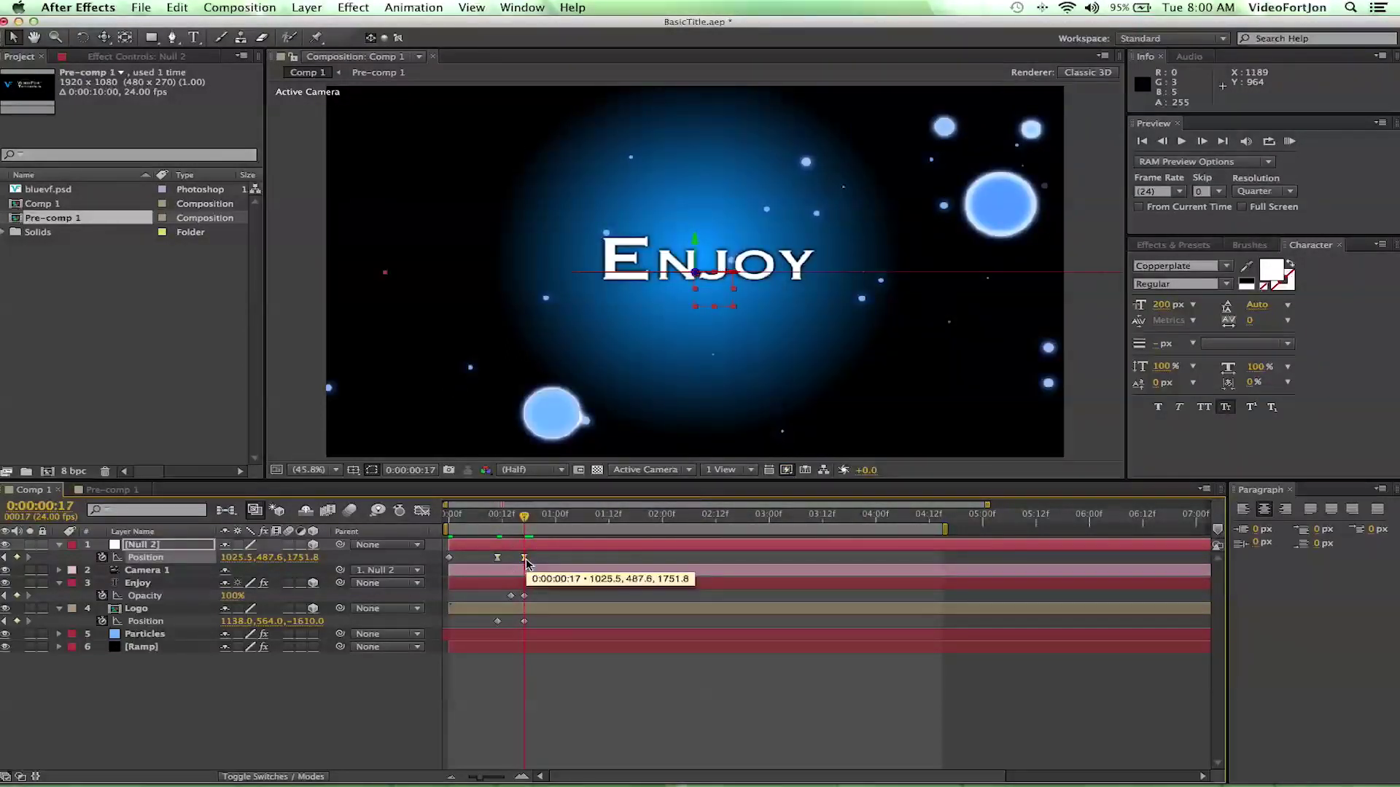
click(525, 622)
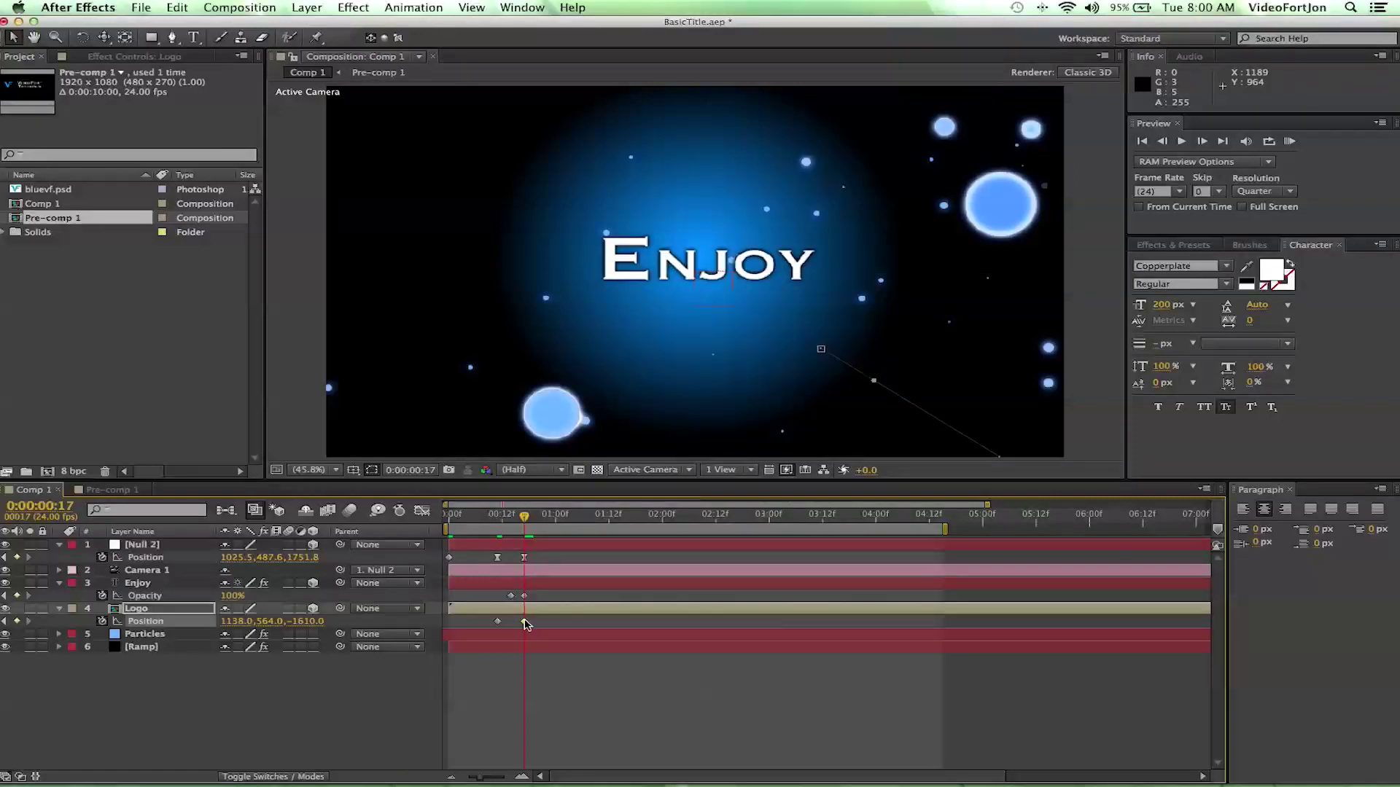
mouse_move(525, 624)
drag(523, 516, 502, 518)
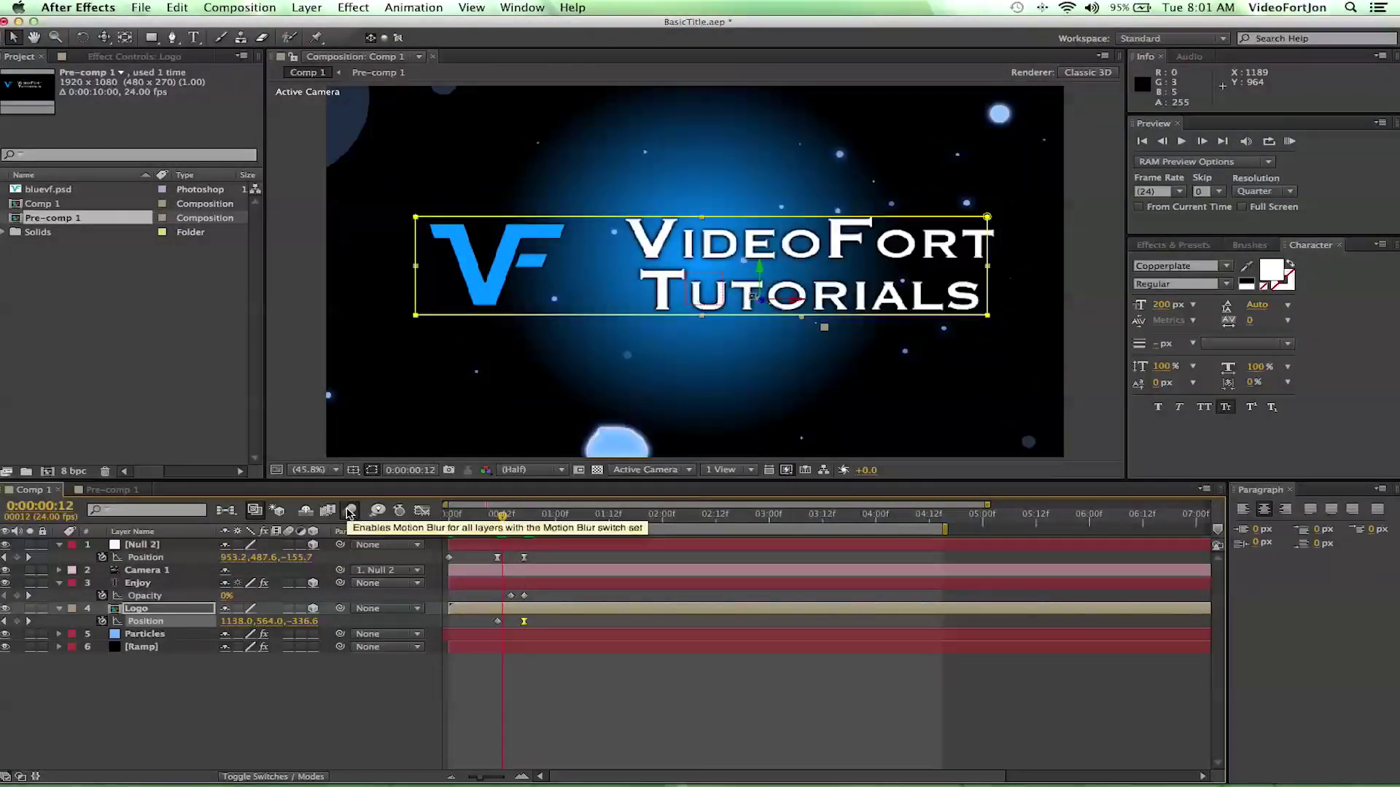
drag(503, 517, 460, 518)
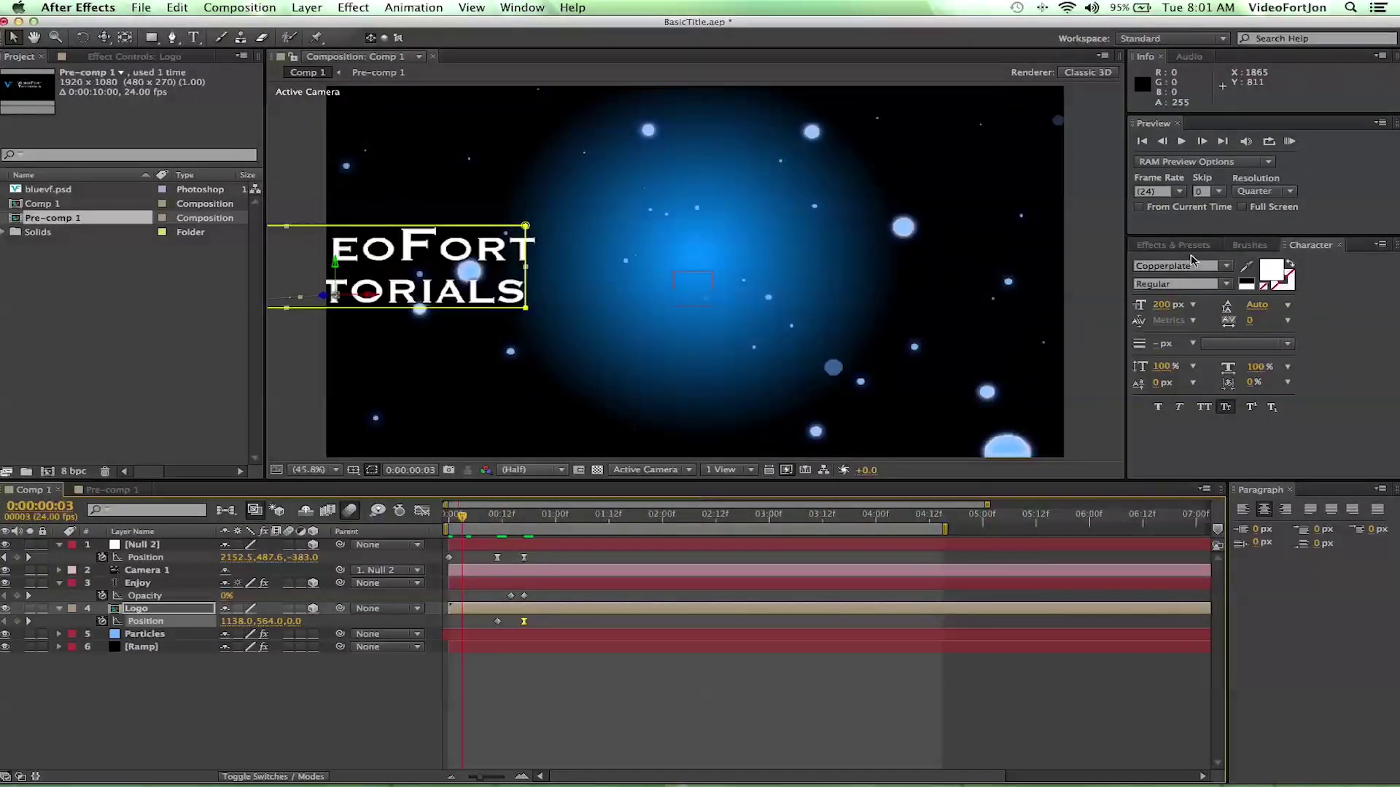
click(543, 516)
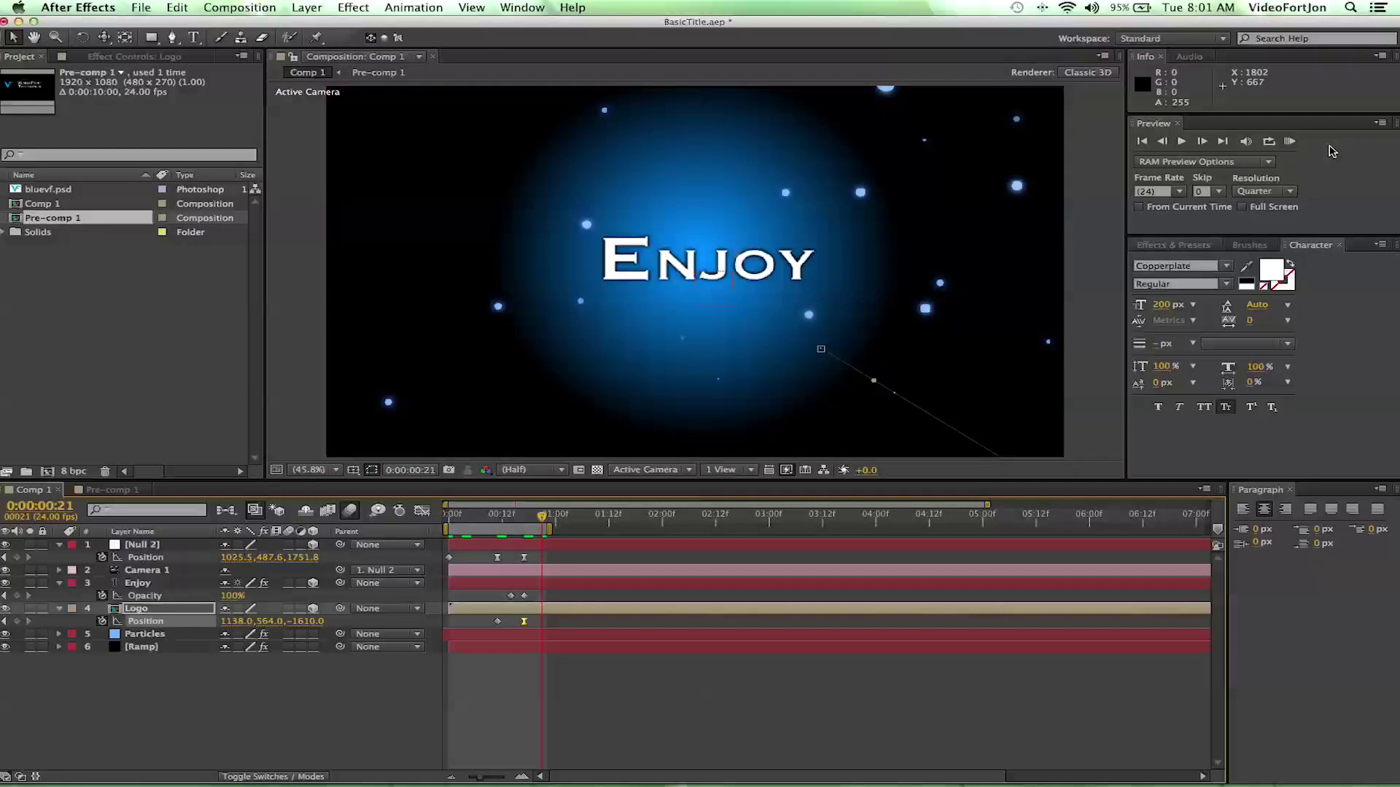
click(1175, 145)
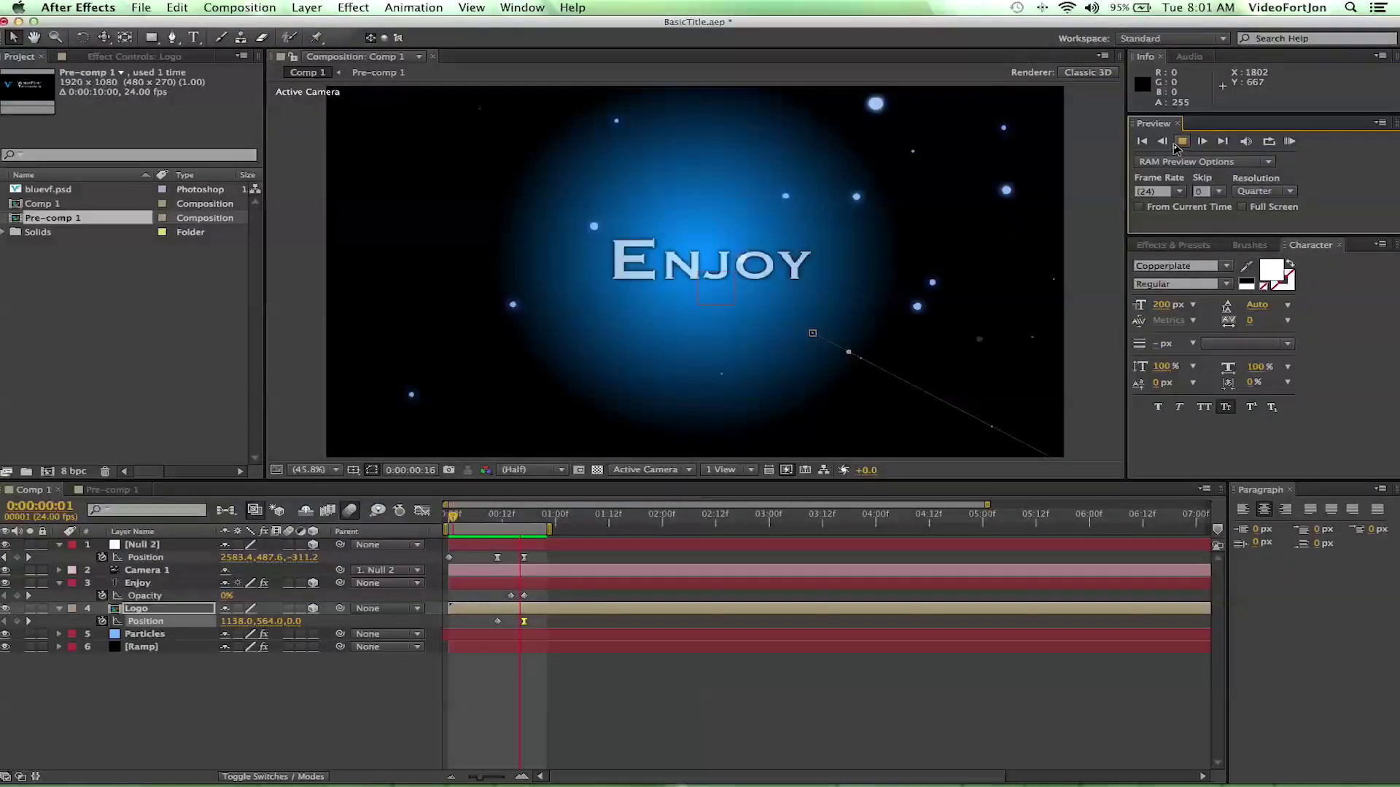
Step: Stop the preview and adjust the work area bar and its end handle
click(1179, 143)
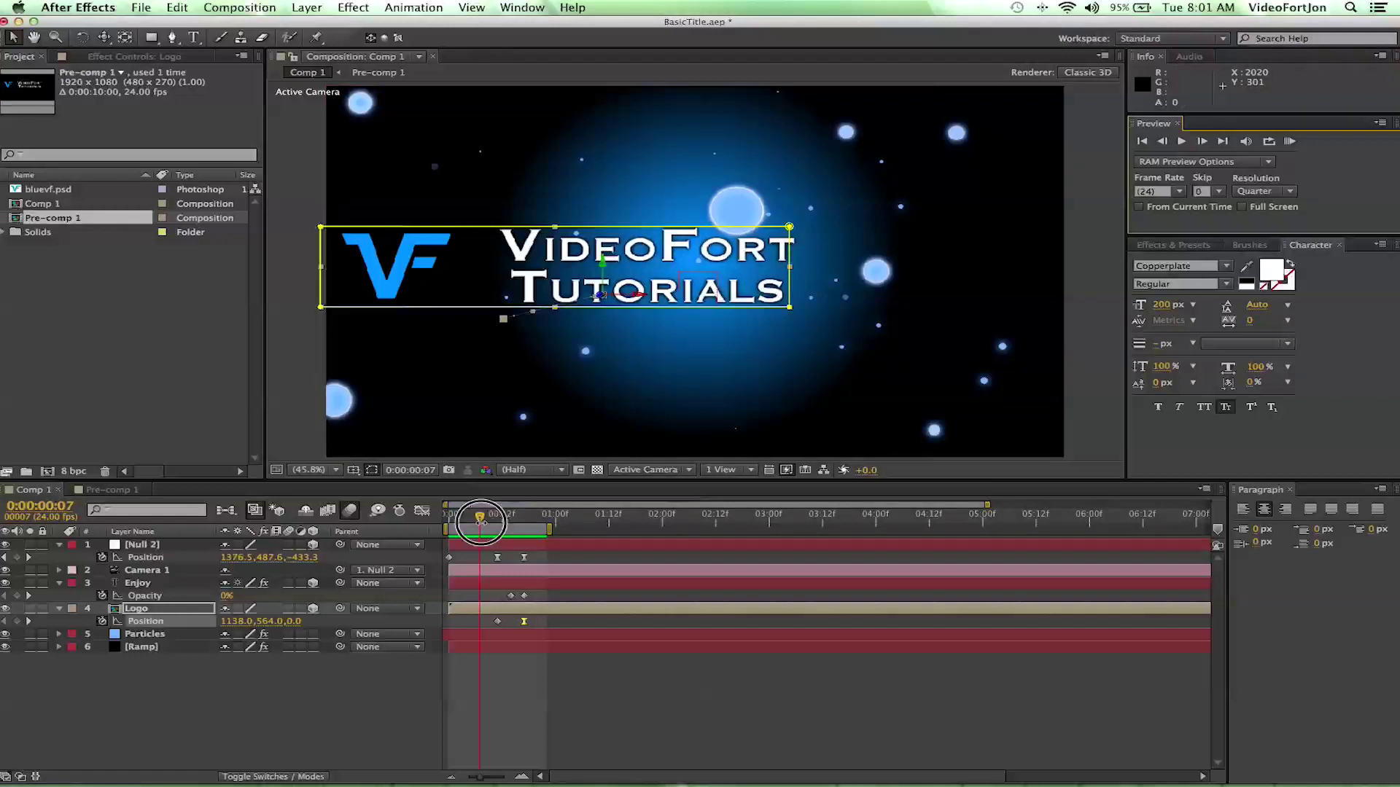
mouse_move(480, 521)
mouse_down()
mouse_move(498, 522)
mouse_move(456, 522)
mouse_up()
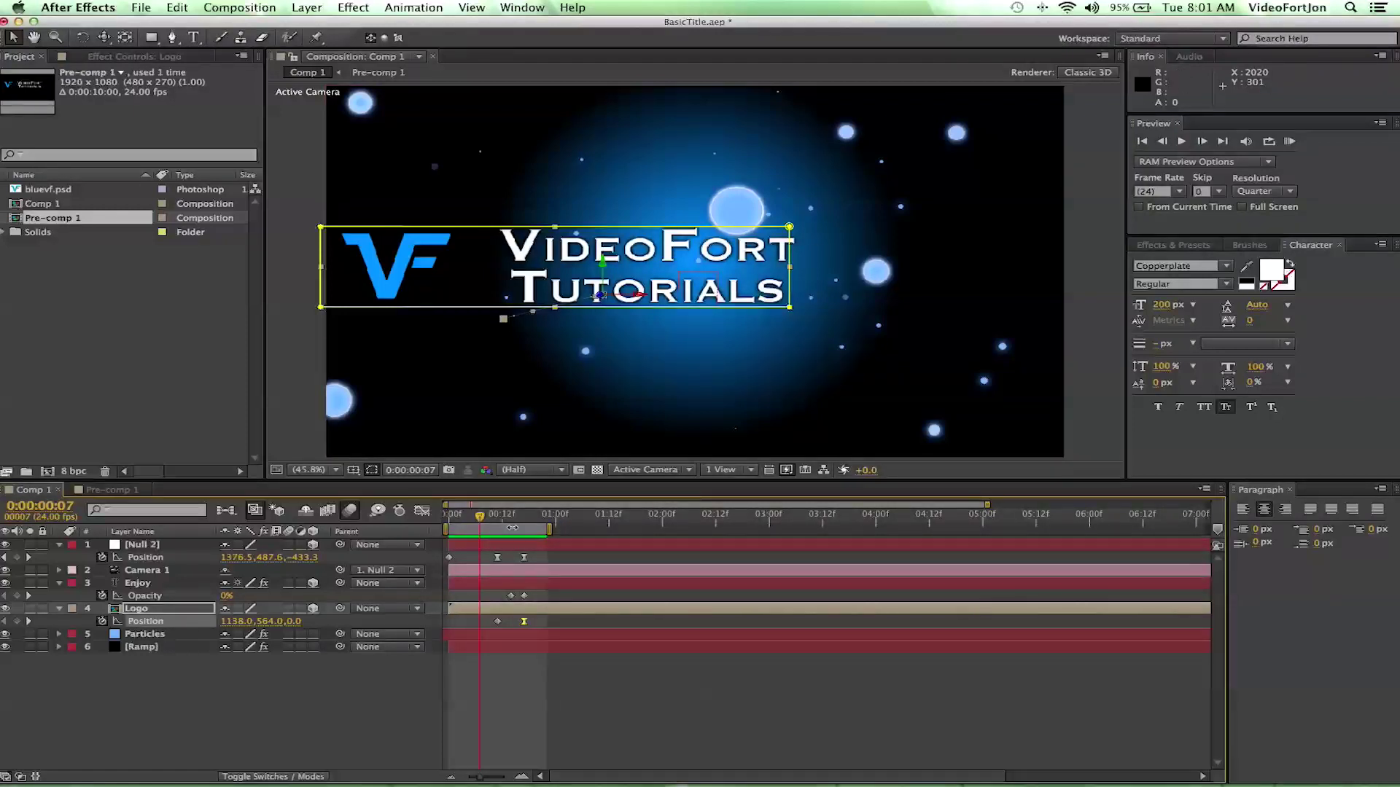
drag(548, 529, 455, 532)
drag(552, 524, 1380, 598)
drag(925, 585, 1396, 496)
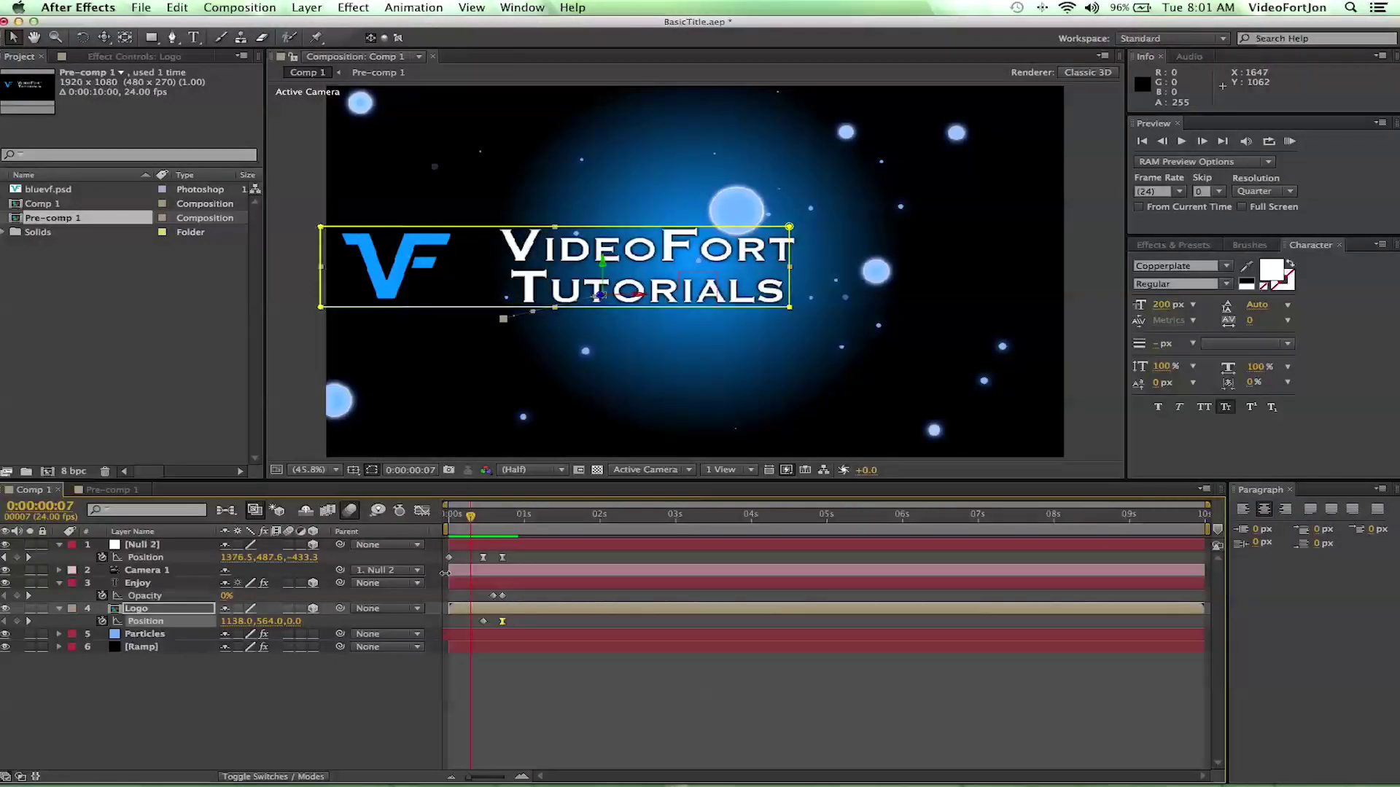
Step: Test-move Null 2's Position keyframe back near frame 17 and select the Particles layer
mouse_move(503, 559)
mouse_down()
mouse_move(609, 559)
mouse_move(503, 555)
mouse_up()
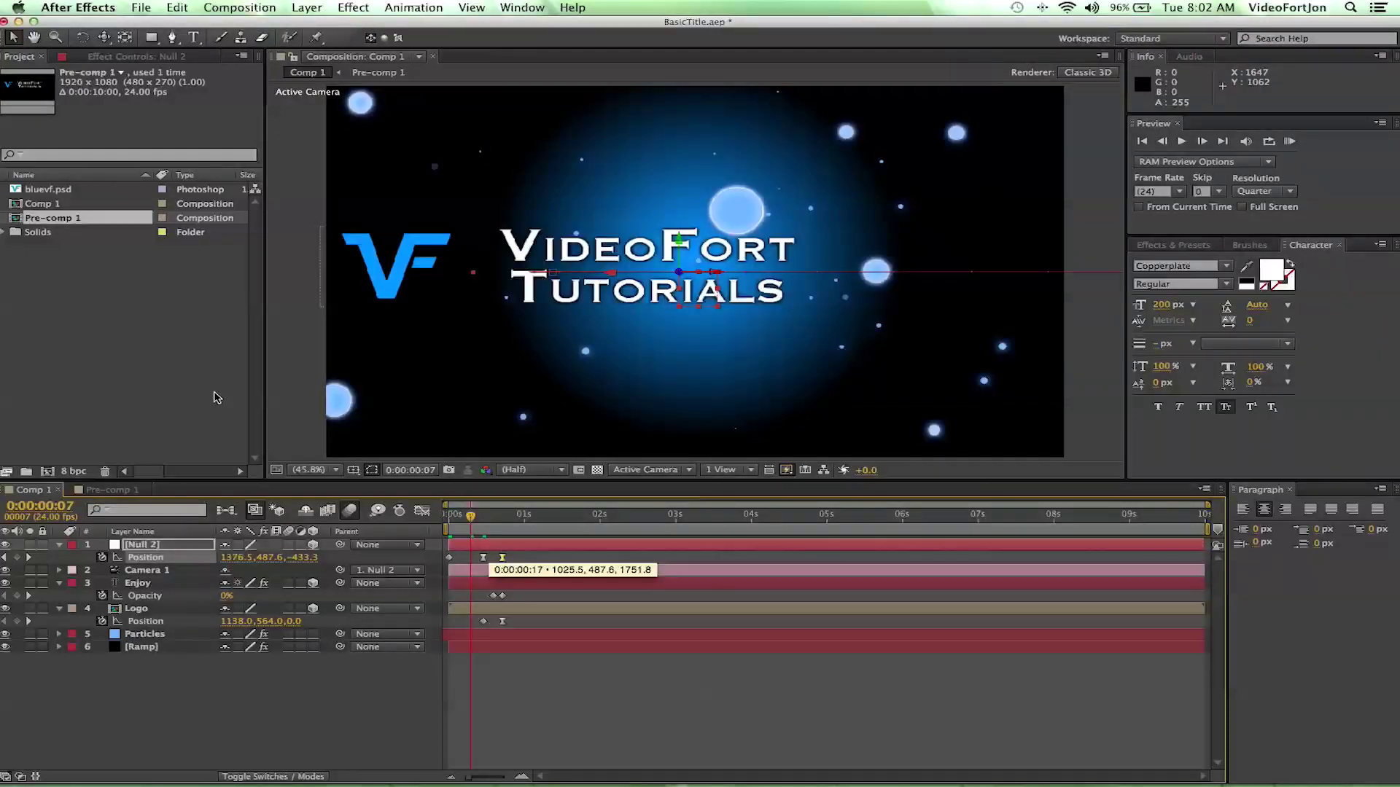
click(120, 67)
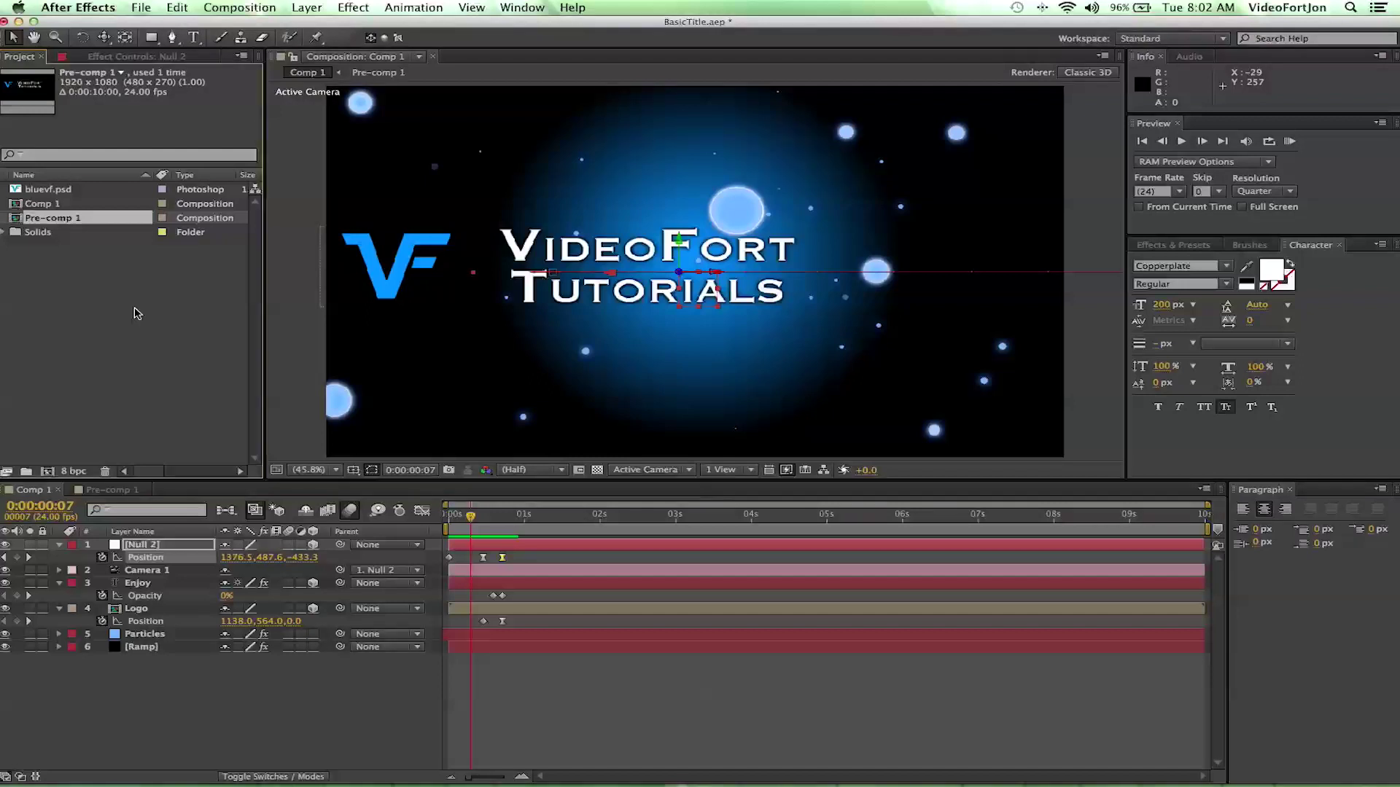
click(142, 633)
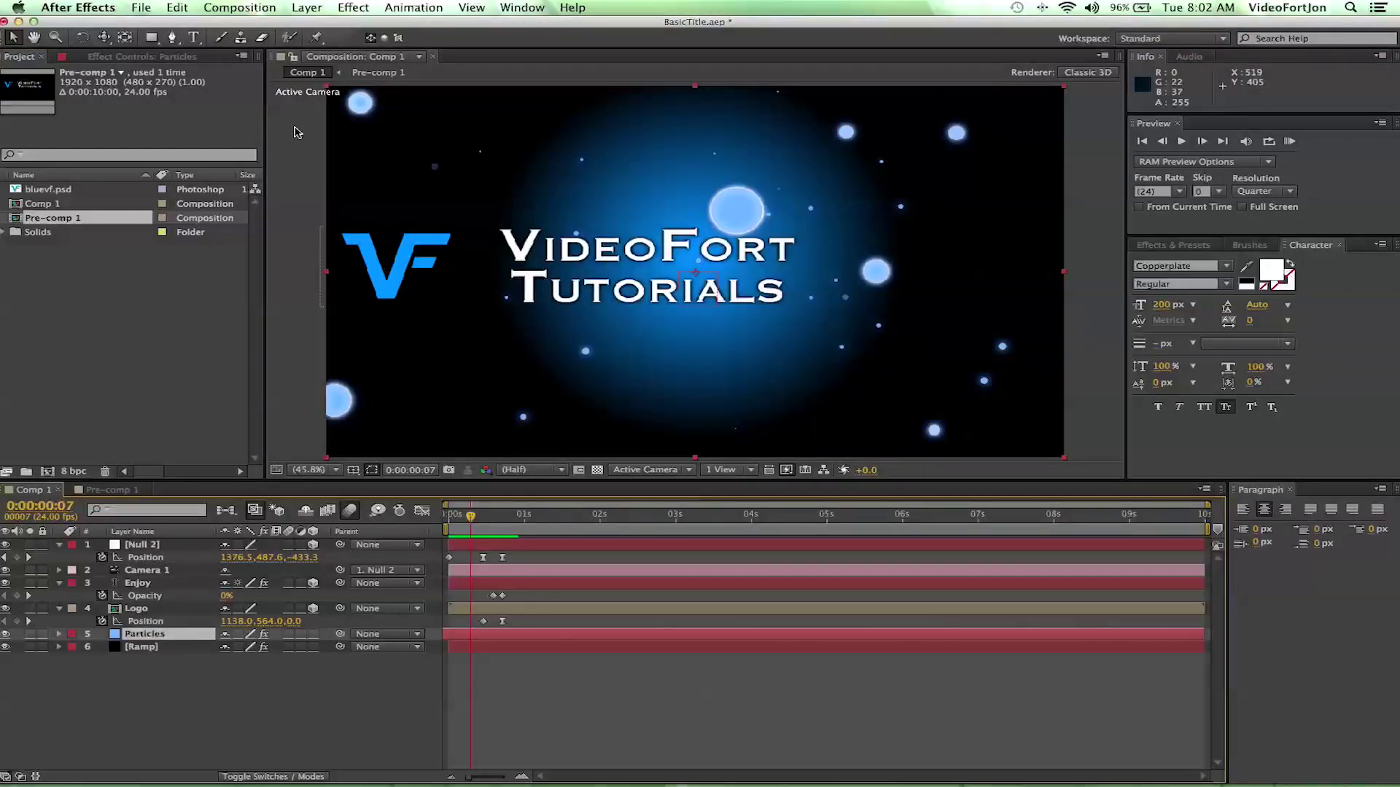
Step: Set CC Particle World's Particle Type to Cube on the Particles layer
right_click(116, 56)
click(100, 242)
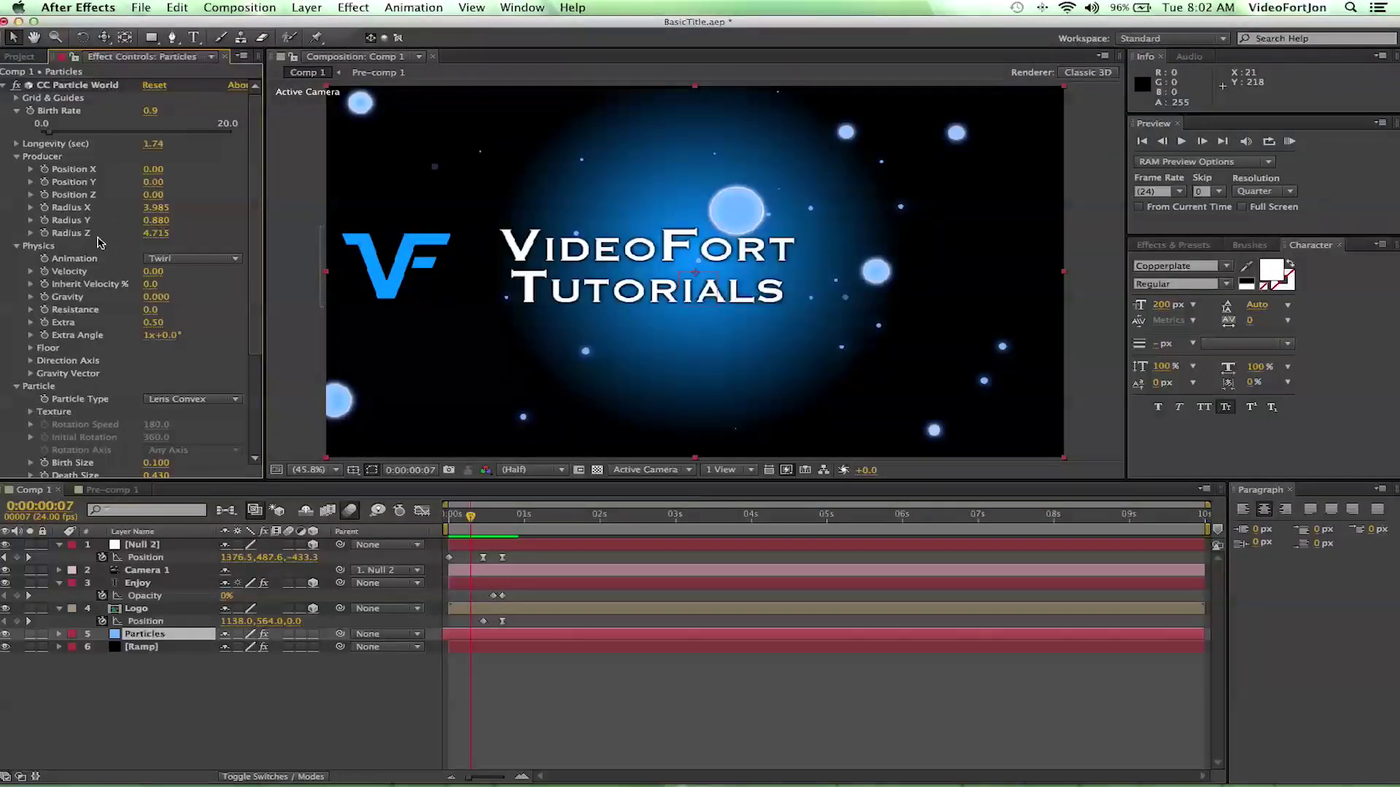
click(176, 400)
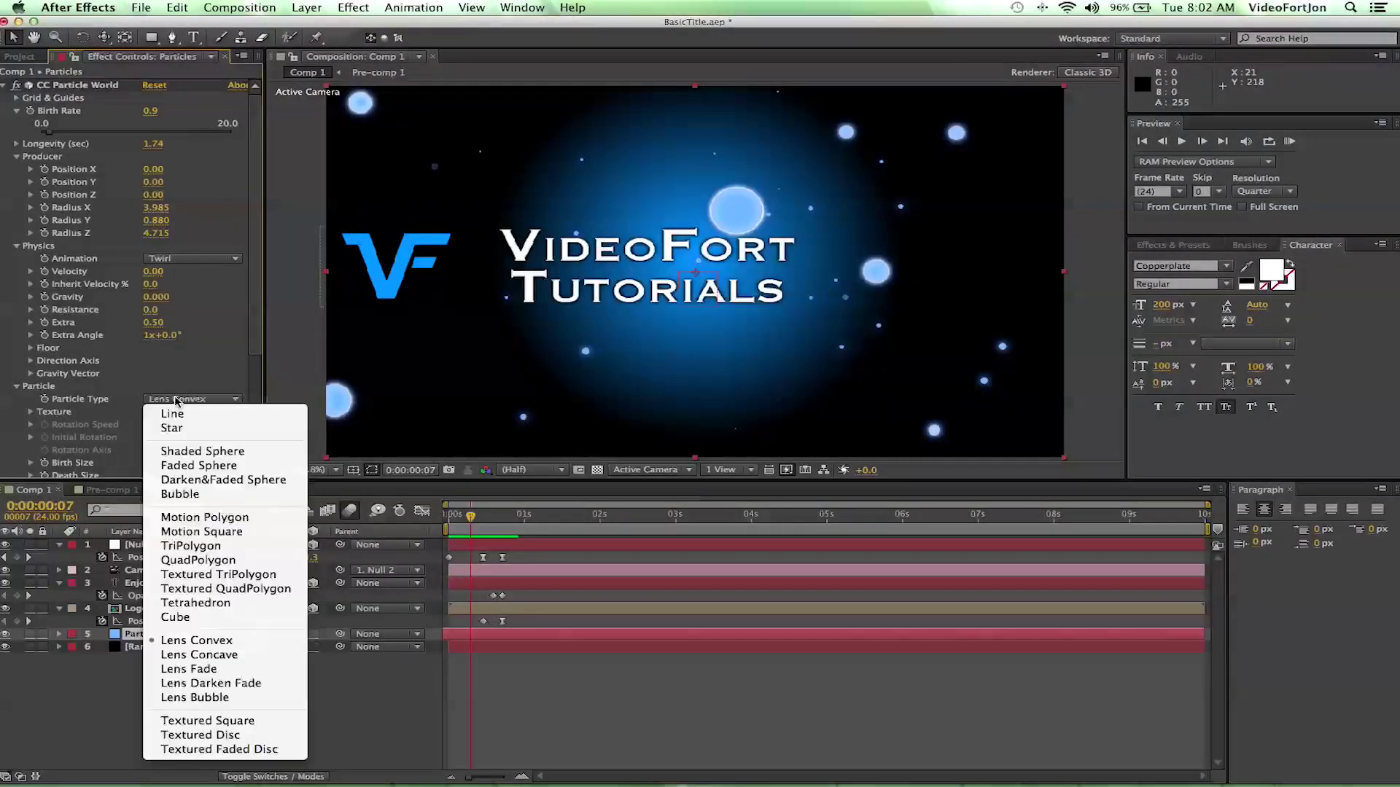
click(204, 617)
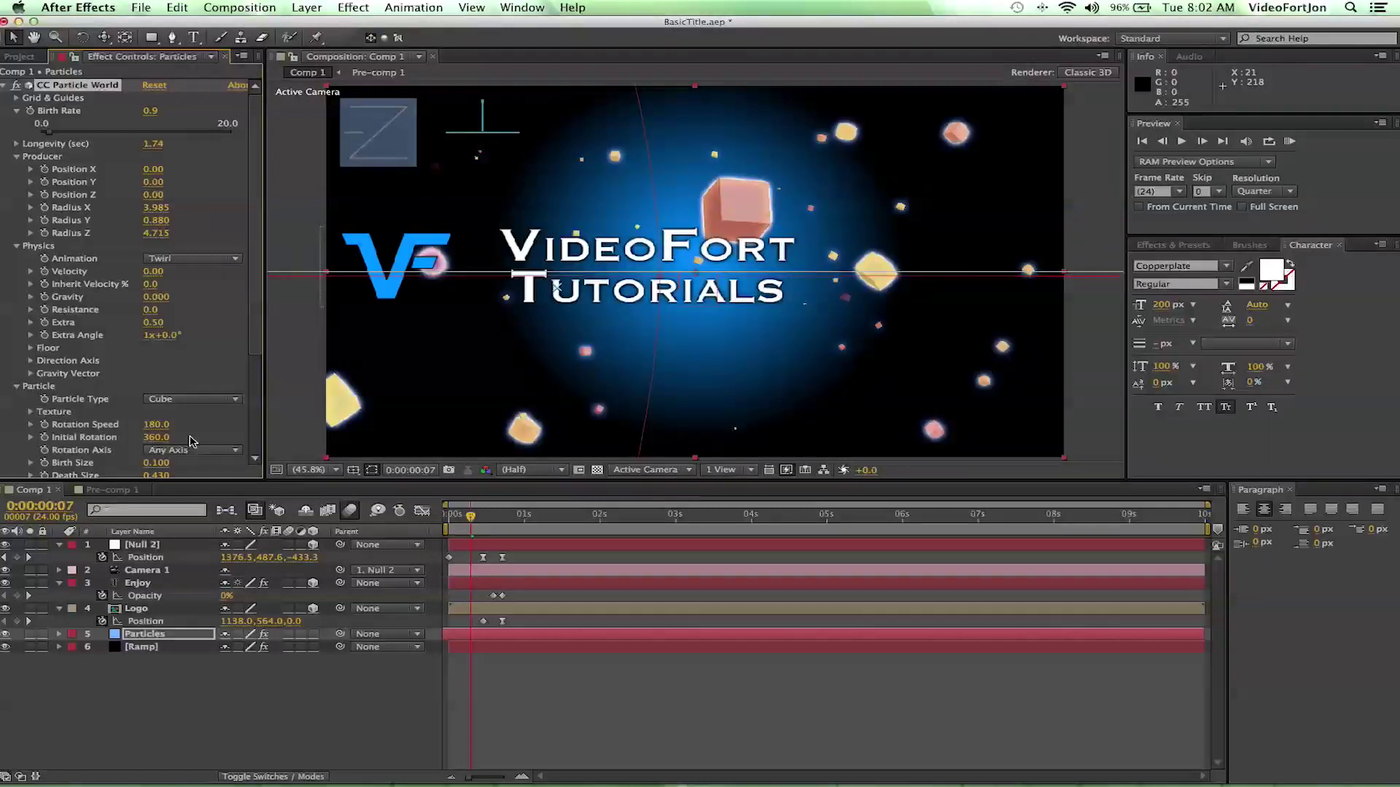
scroll(160, 406, down, 5)
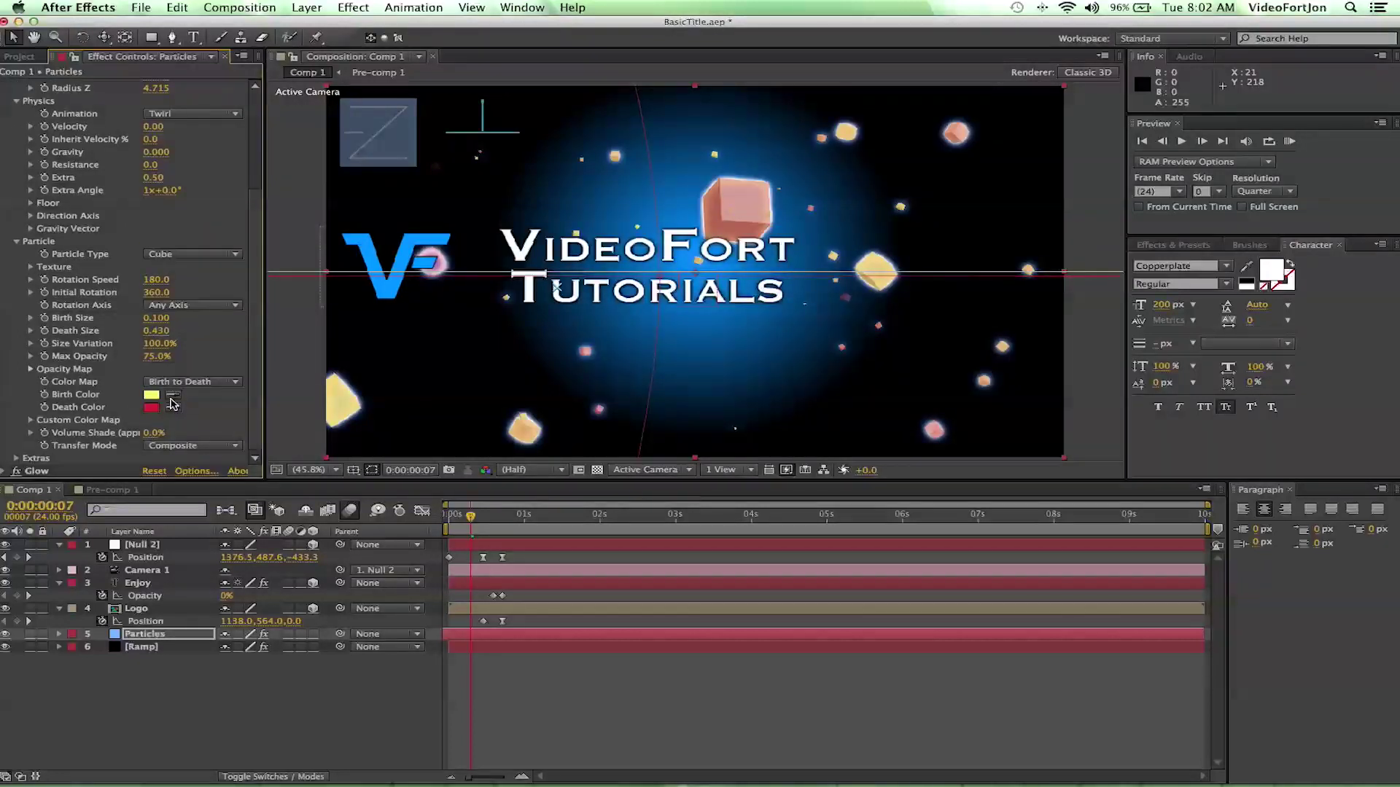
Step: Set CC Particle World's Birth Color to a saturated blue (0029FF)
click(151, 397)
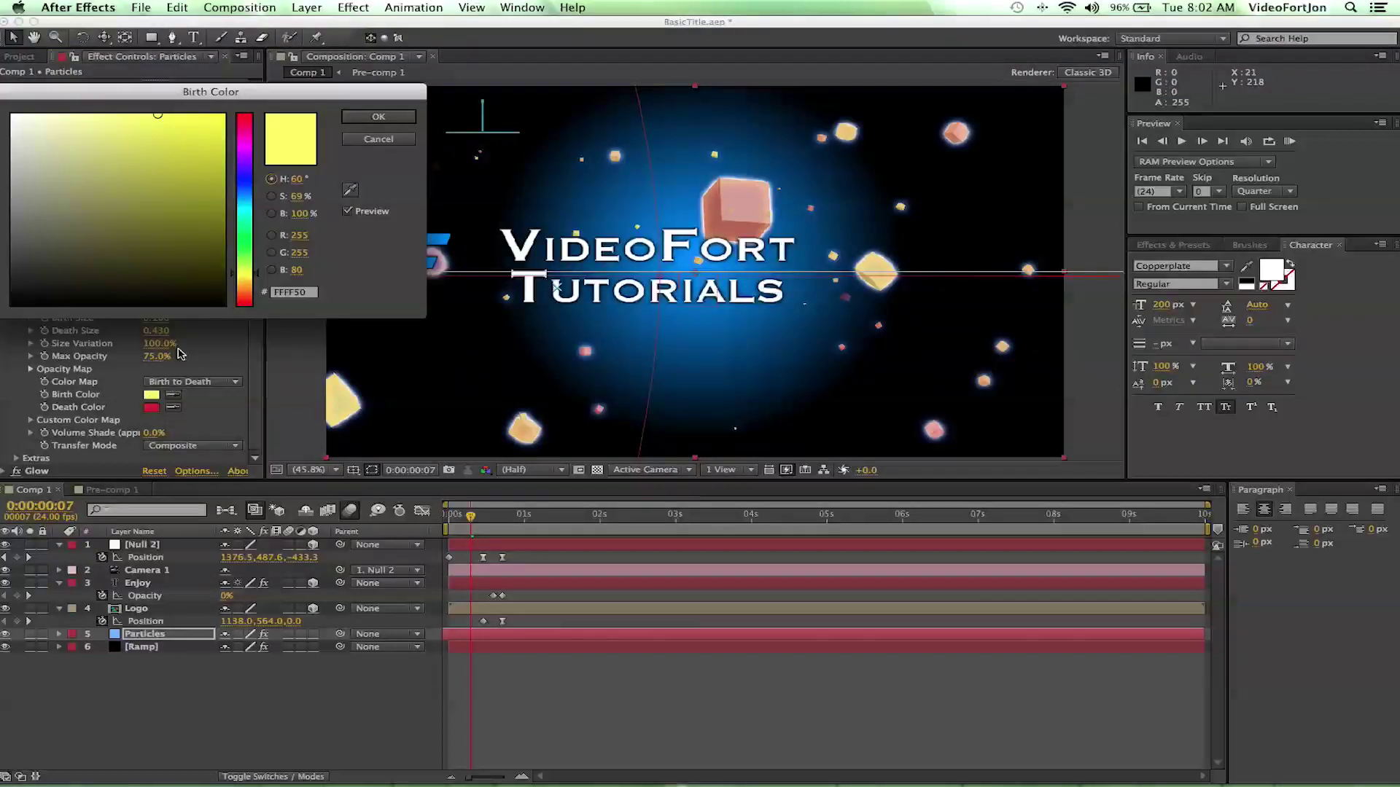
drag(246, 191, 250, 184)
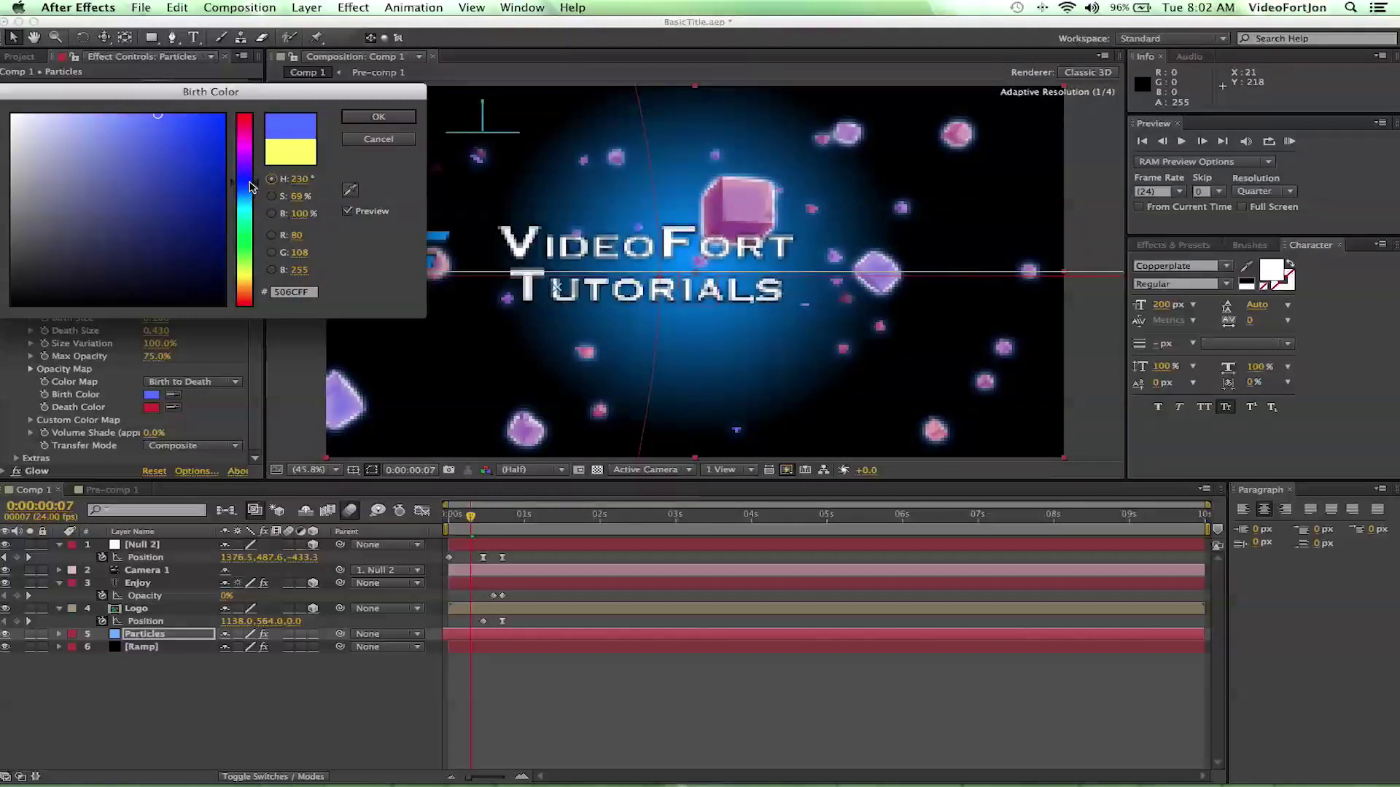
click(224, 116)
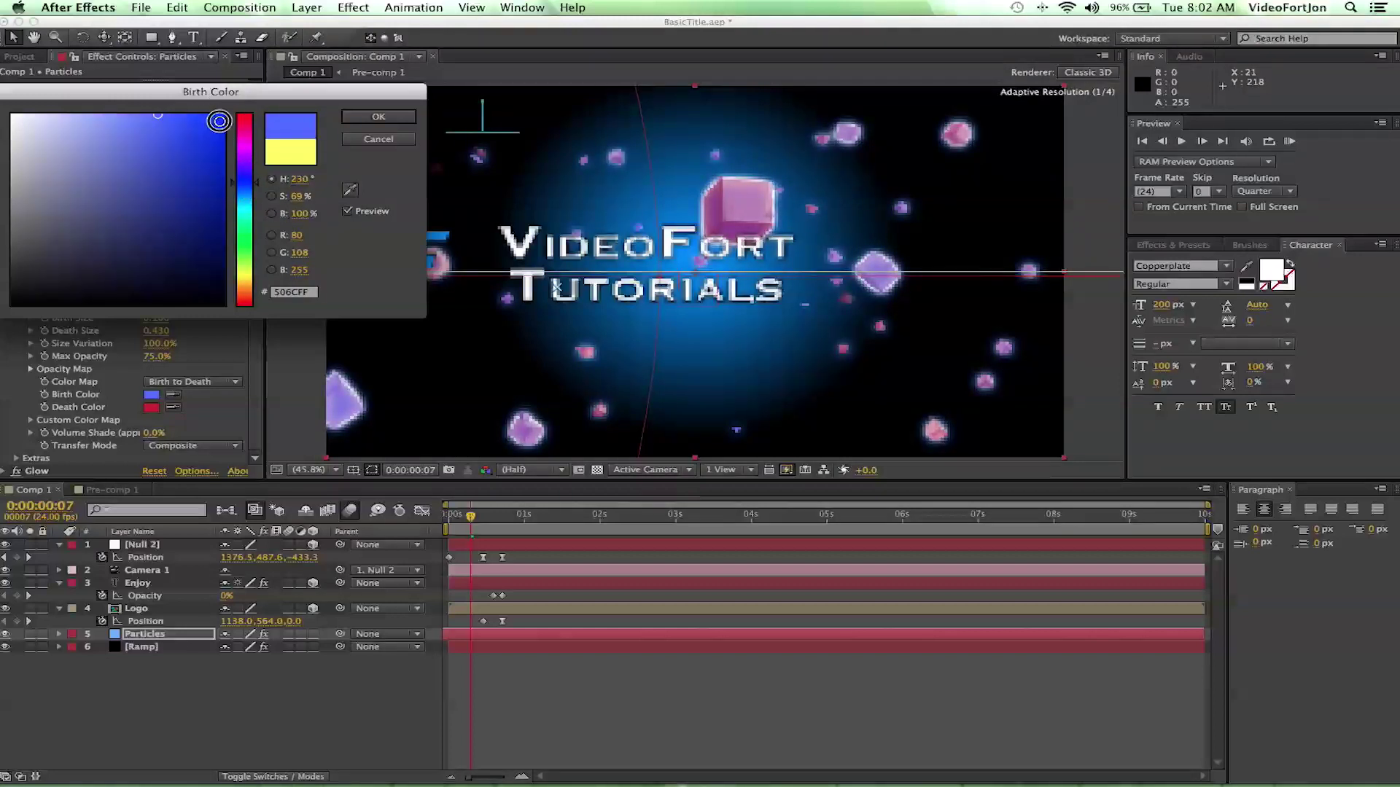
click(379, 117)
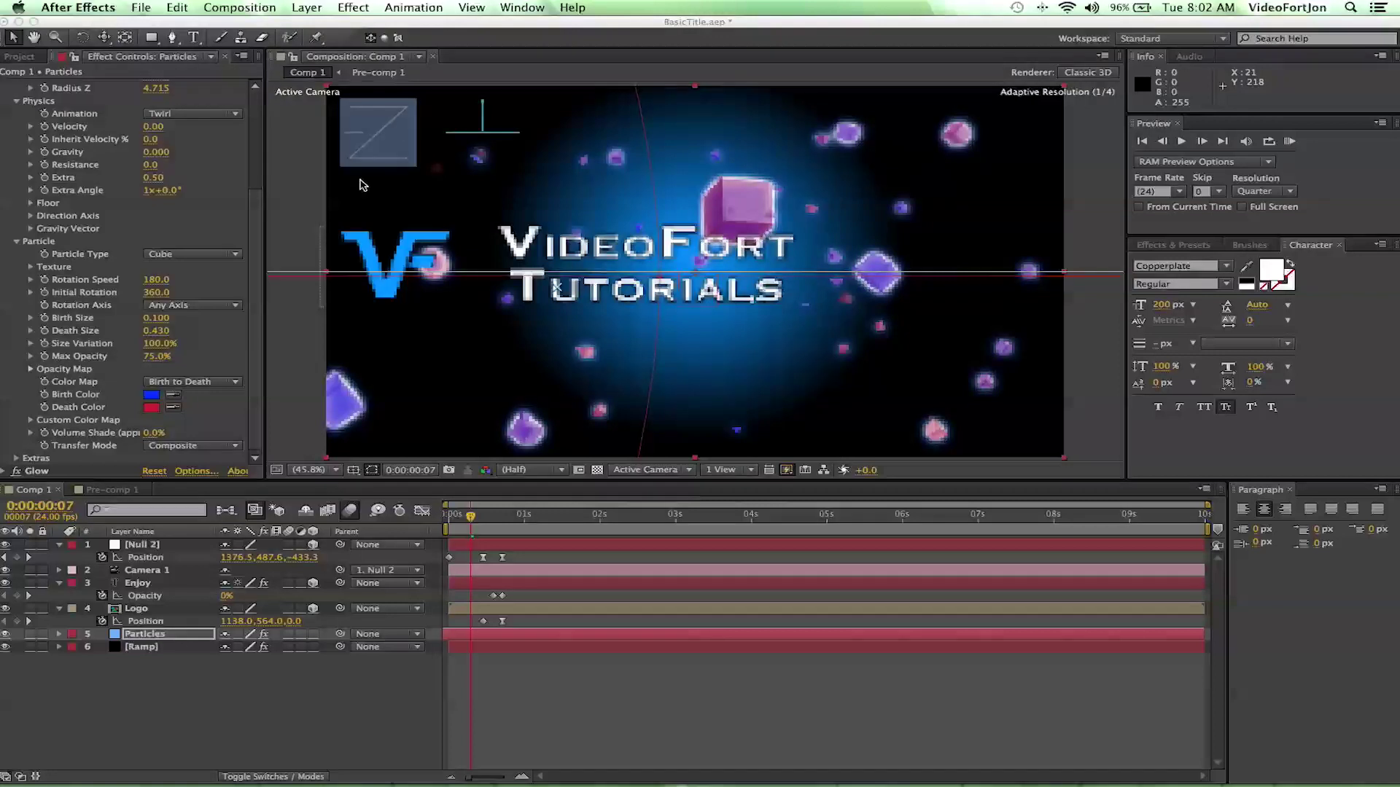
Step: Set the Death Color to cyan (28BAC8) and move to a later frame to check
click(151, 409)
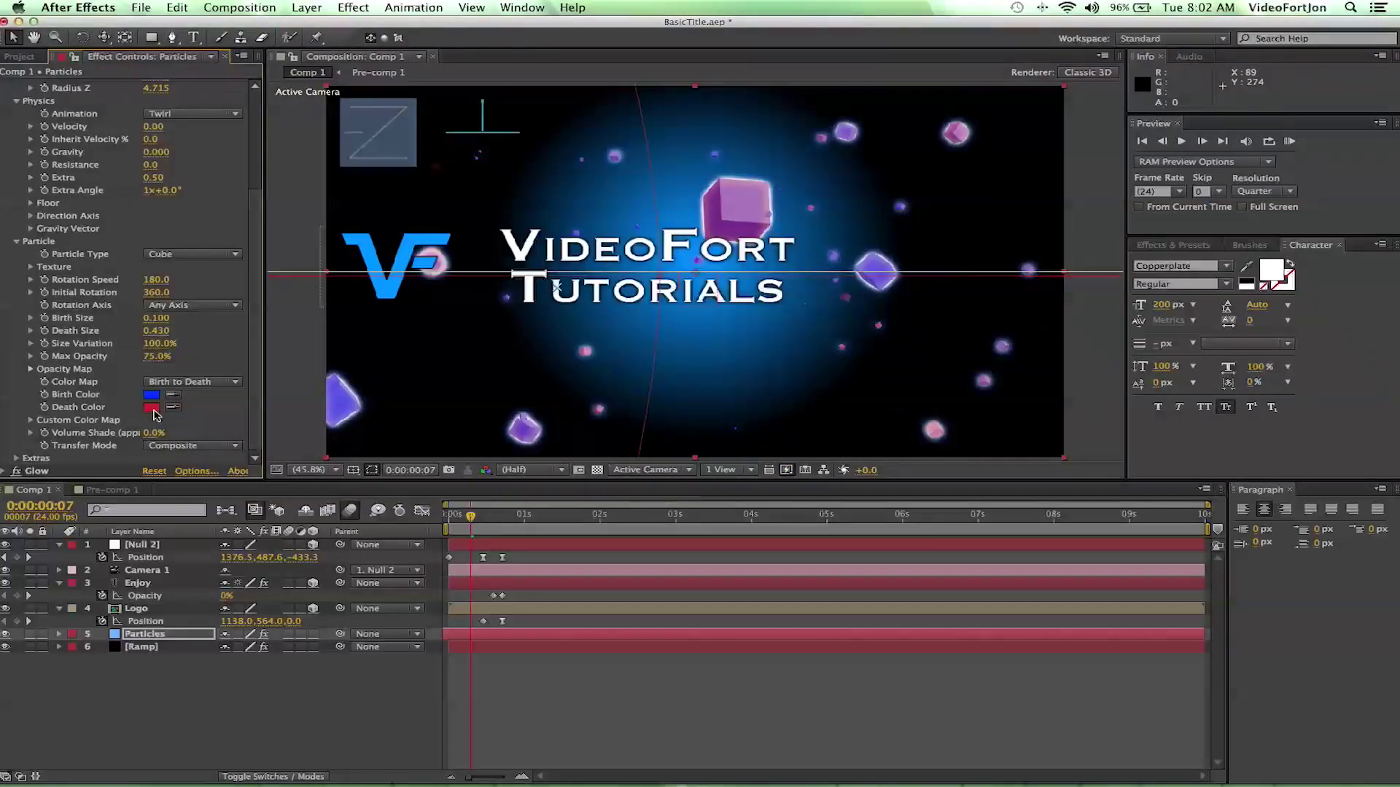
click(246, 212)
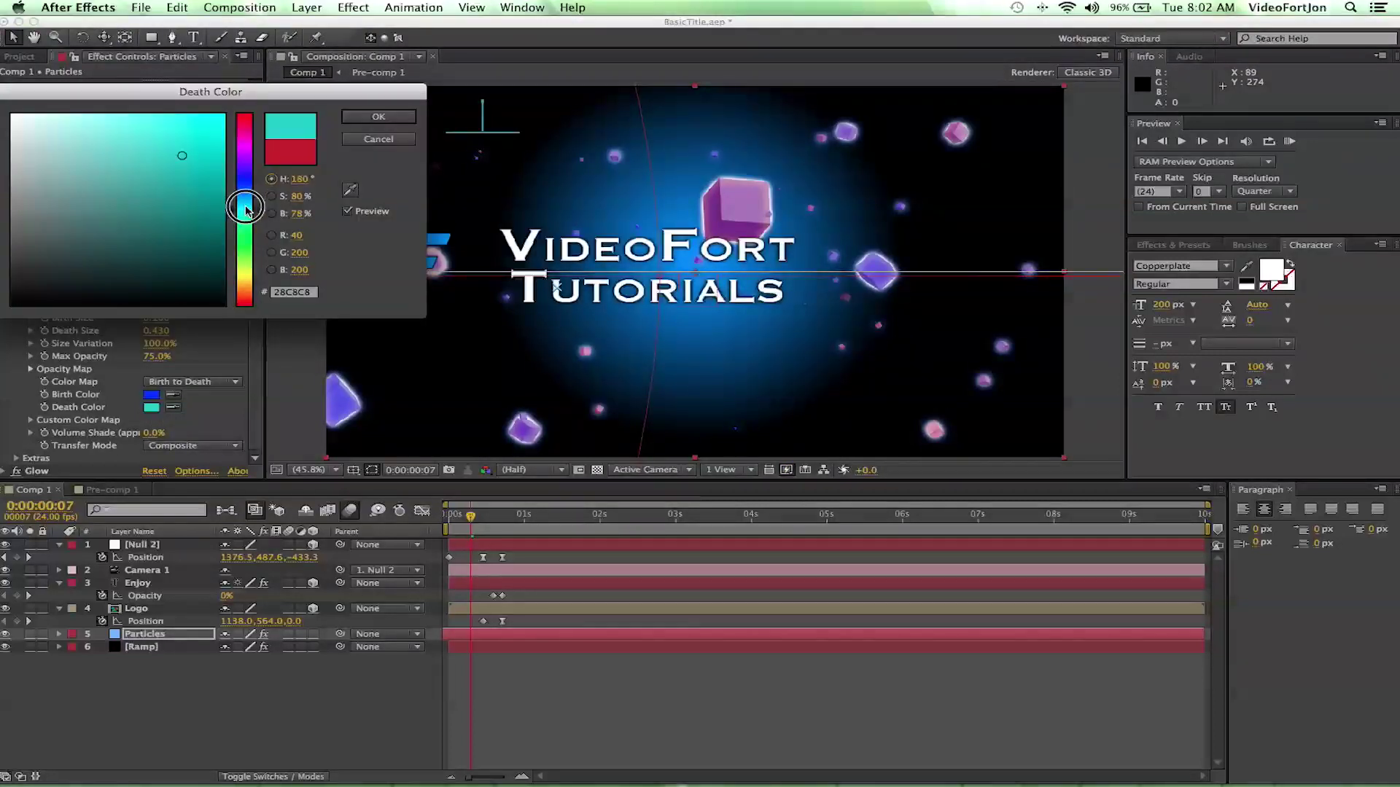
drag(246, 210, 245, 207)
click(379, 117)
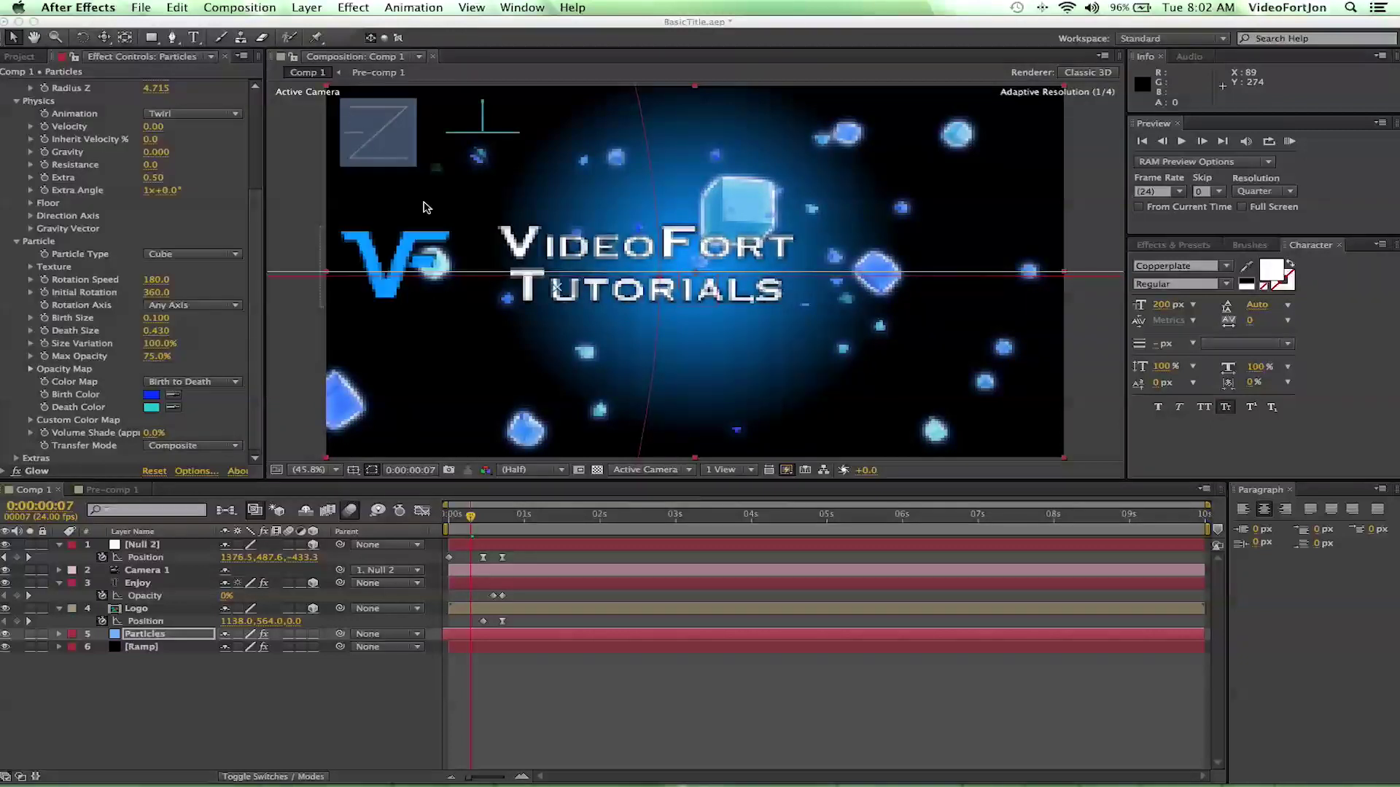
drag(464, 519, 421, 510)
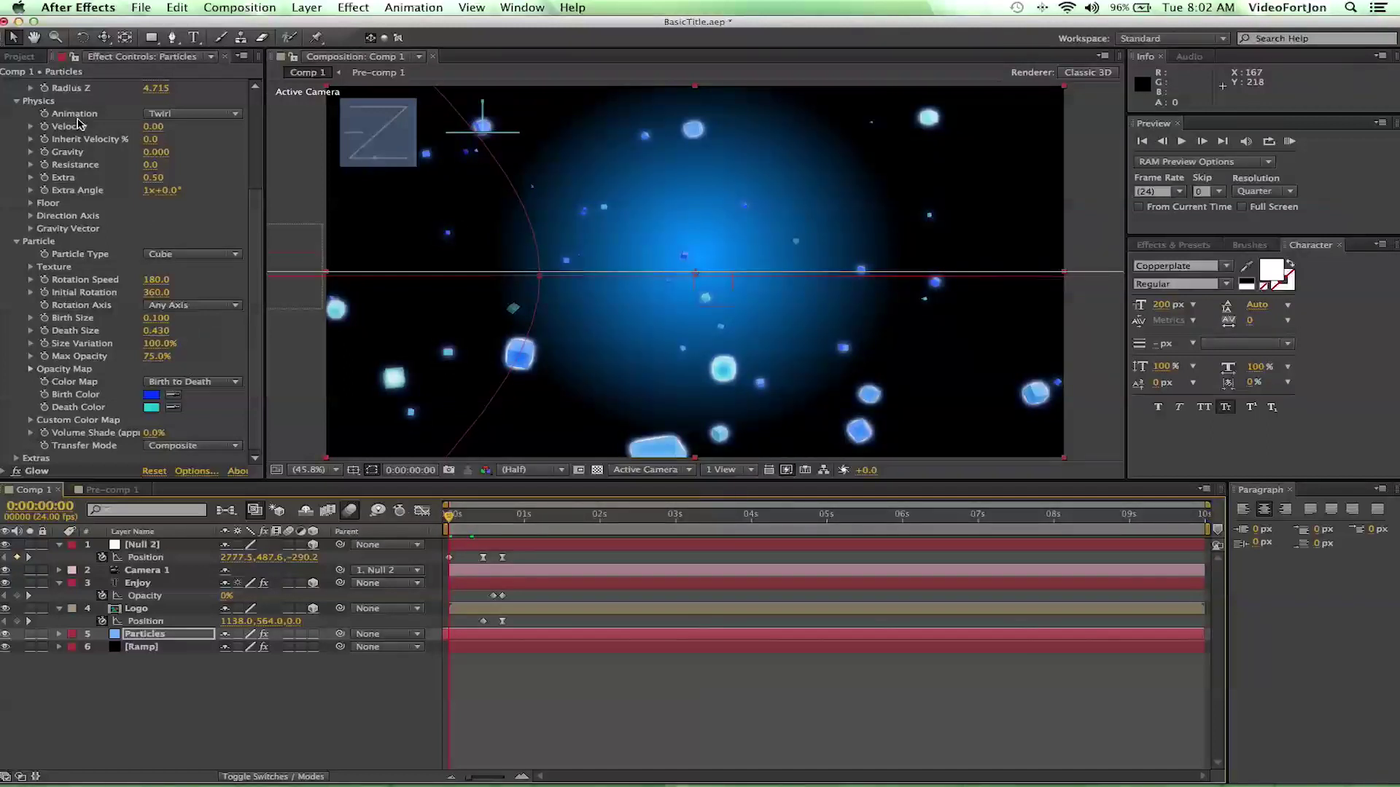
Step: Raise CC Particle World Velocity to 0.23, then scrub from the first frame to check
drag(150, 134, 169, 163)
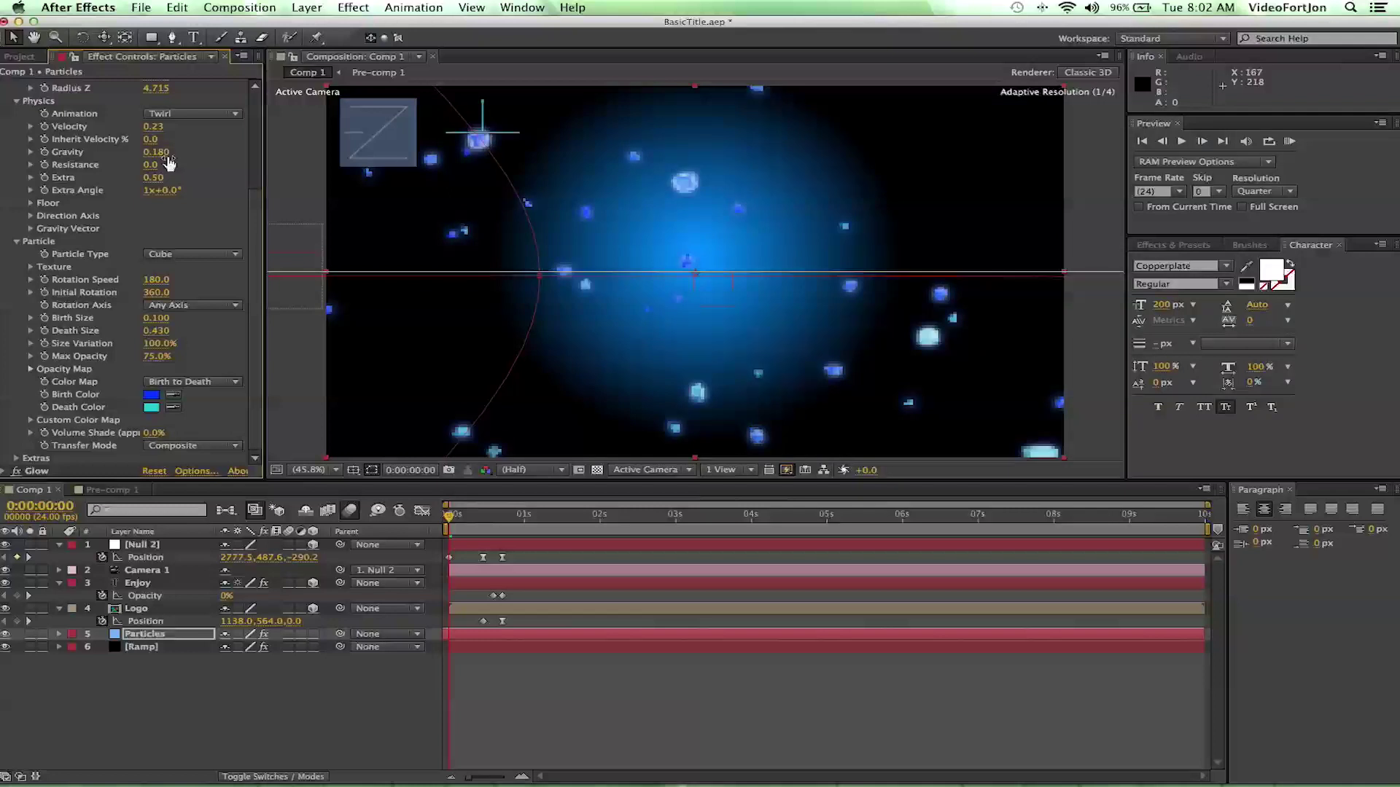
click(447, 518)
drag(455, 519, 359, 475)
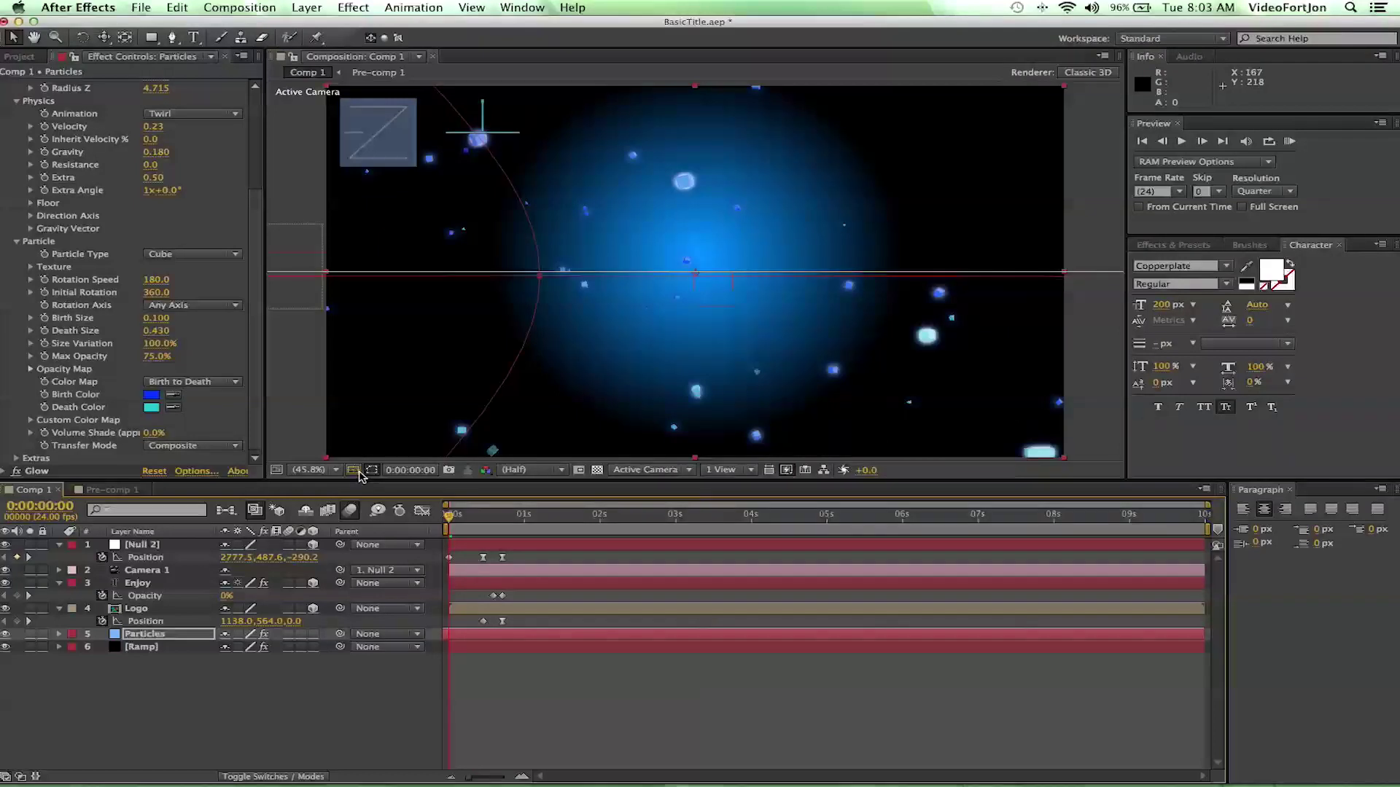
click(480, 515)
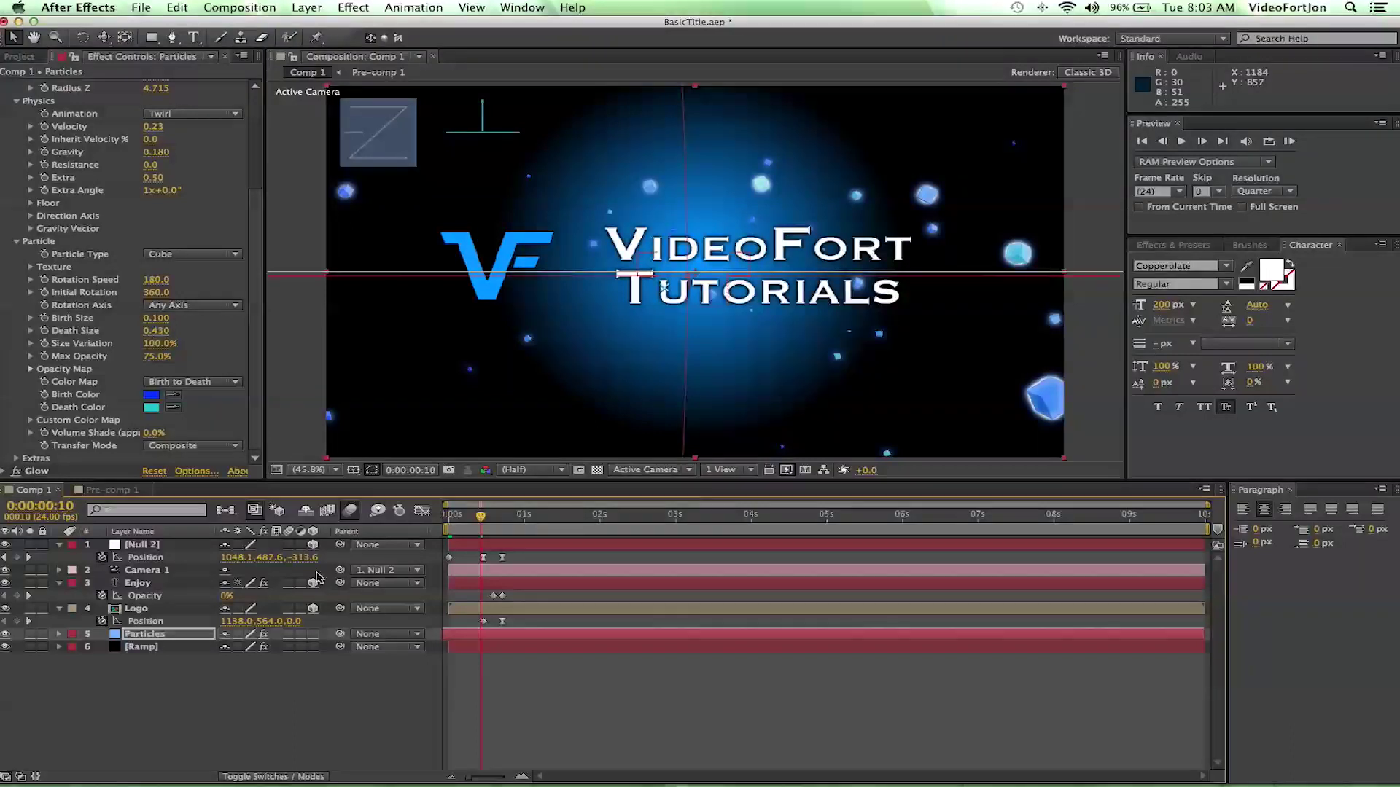
scroll(226, 339, up, 5)
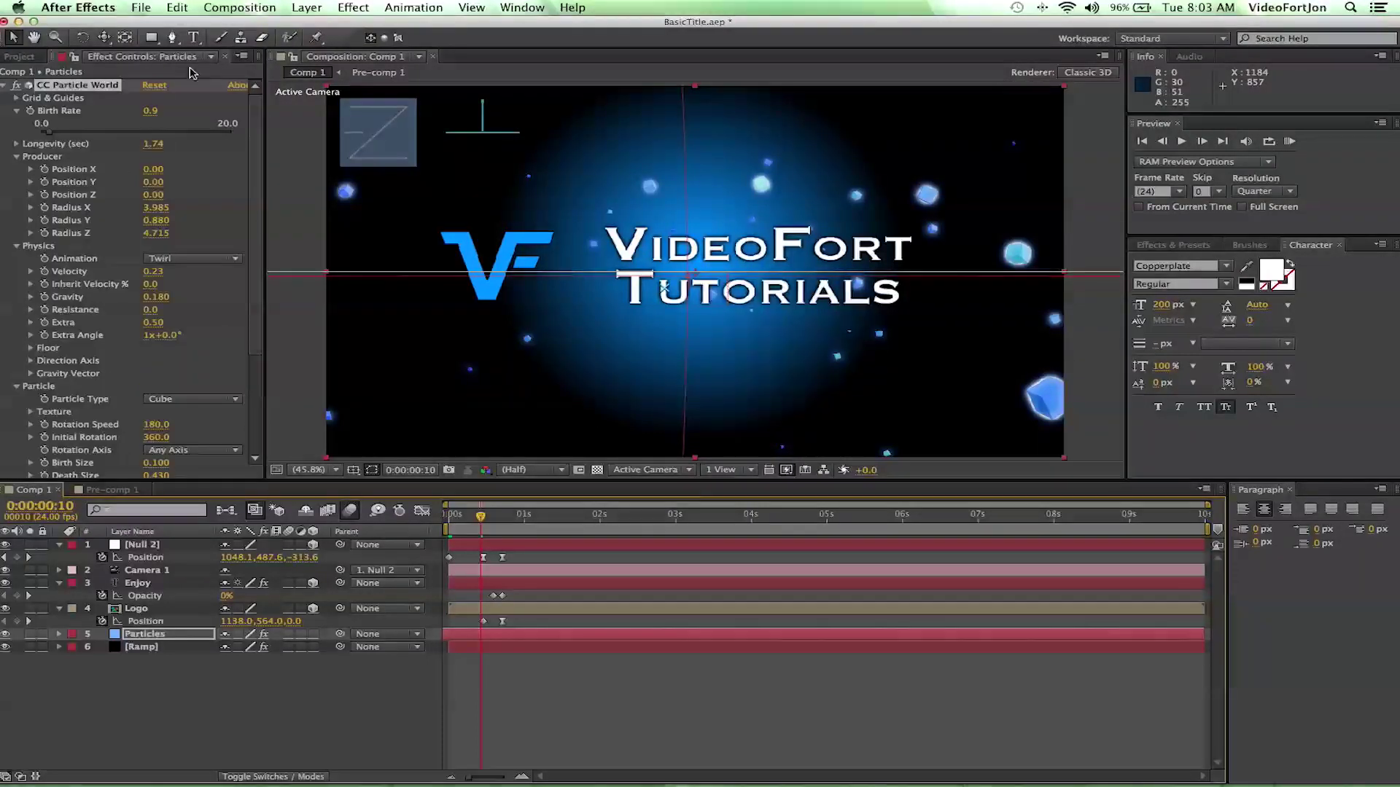